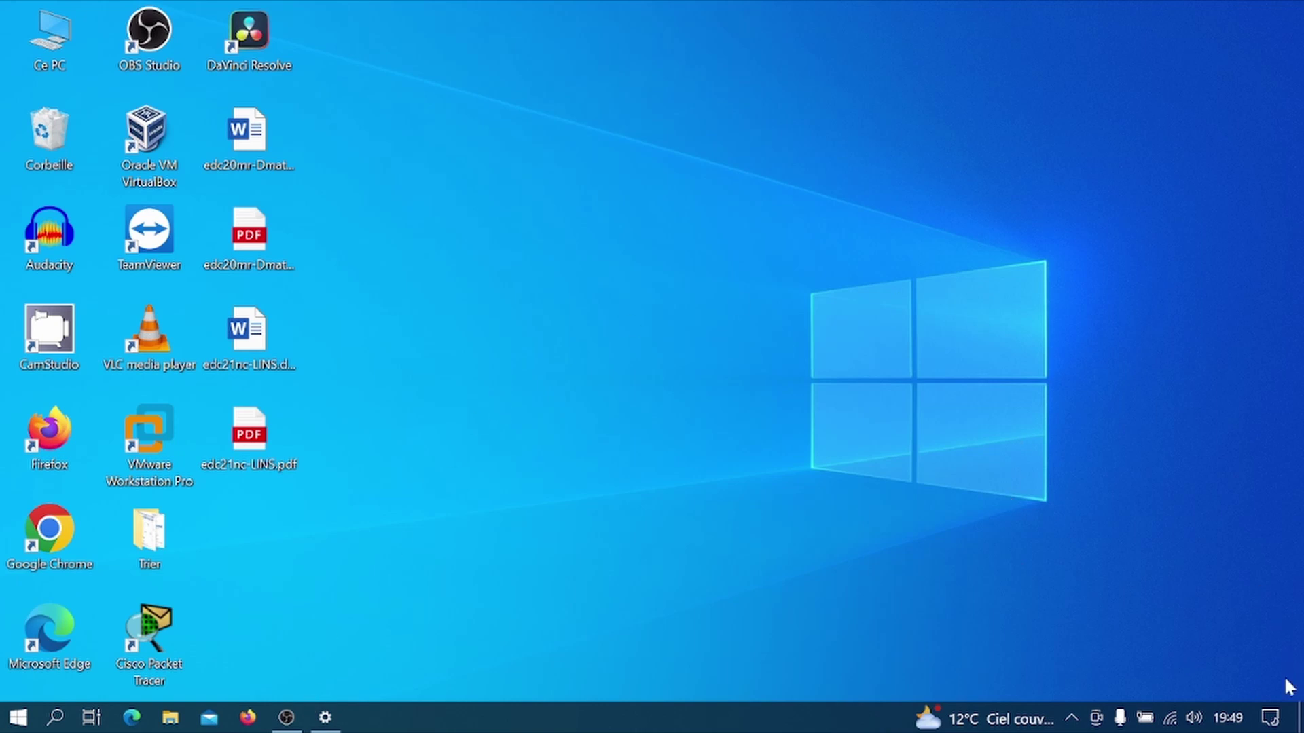
pyautogui.click(1270, 717)
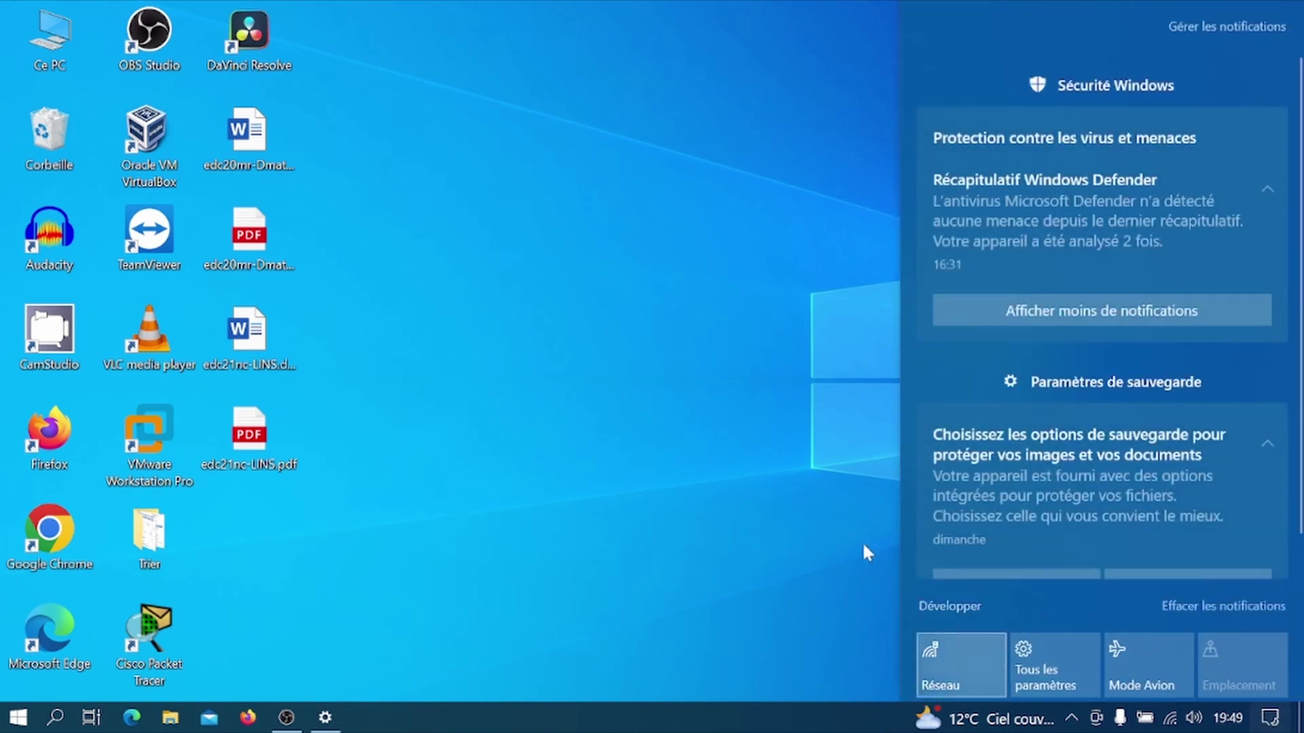
pyautogui.click(1046, 669)
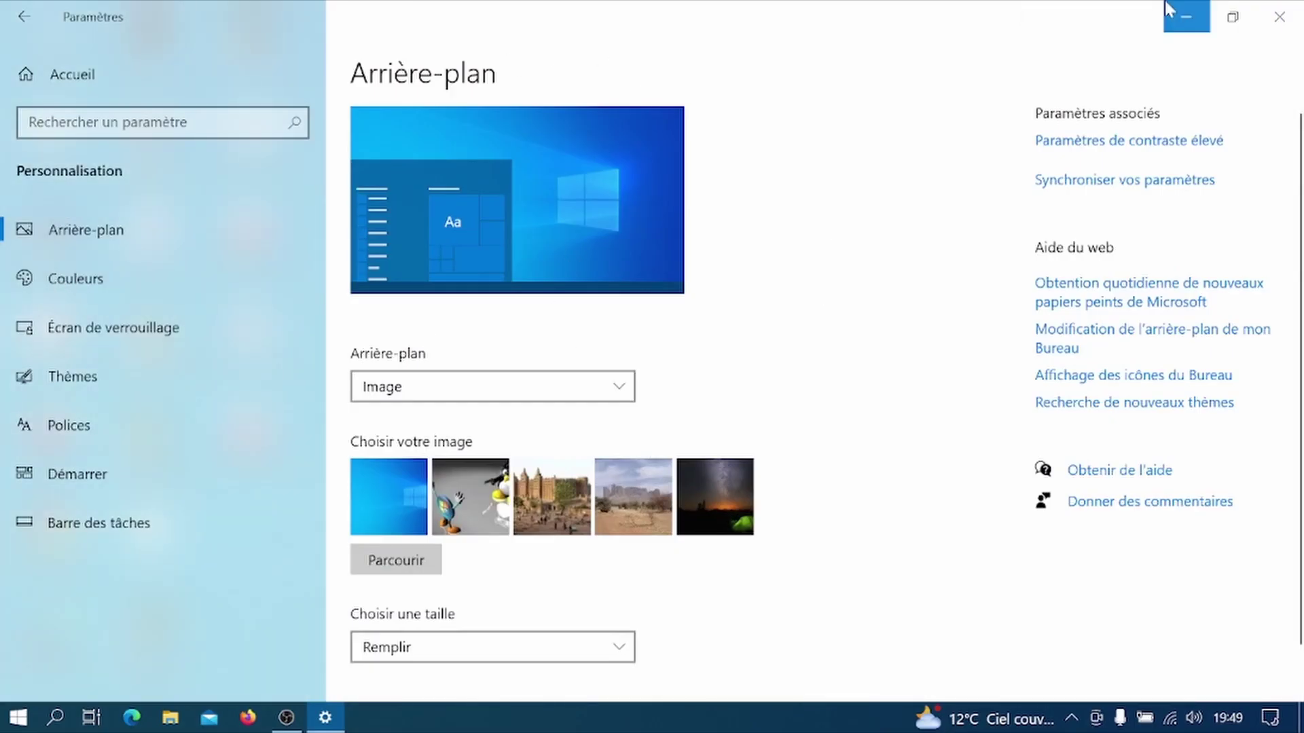
pyautogui.click(1279, 16)
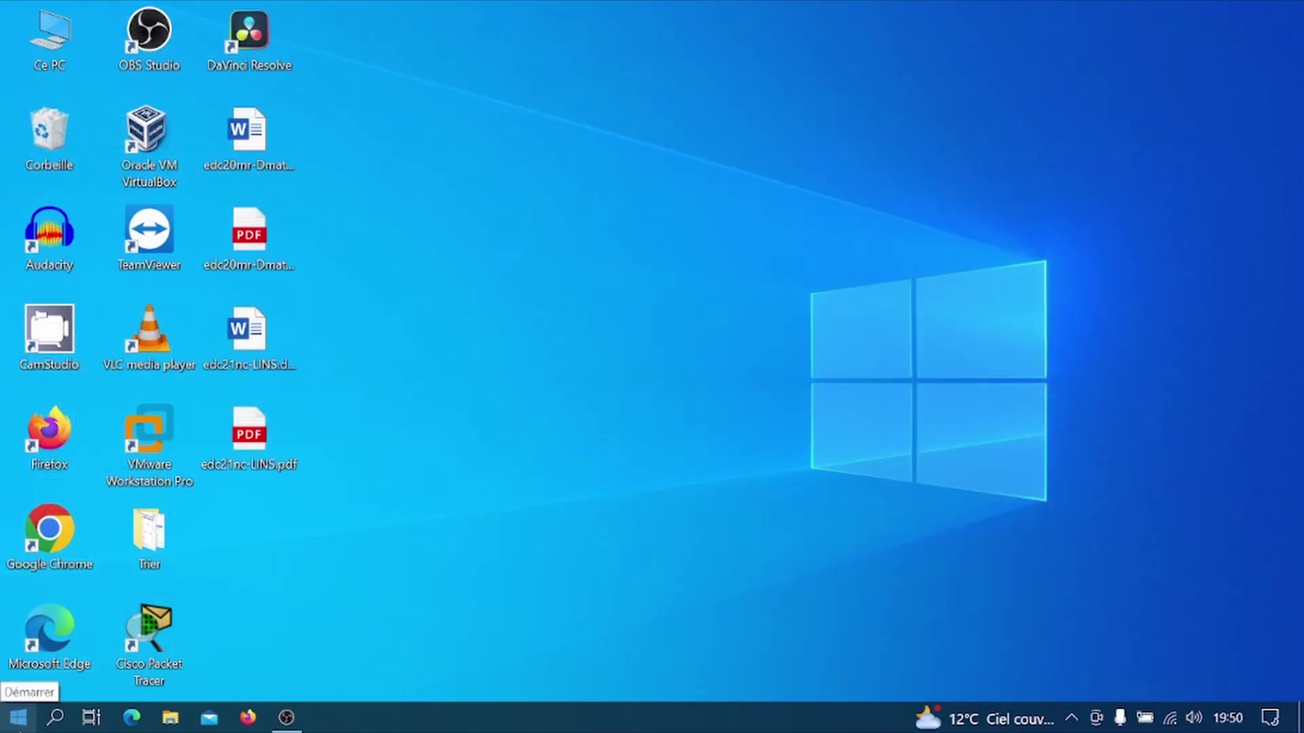
# Step: Open the Arrière-plan page of the Personnalisation settings
pyautogui.click(20, 718)
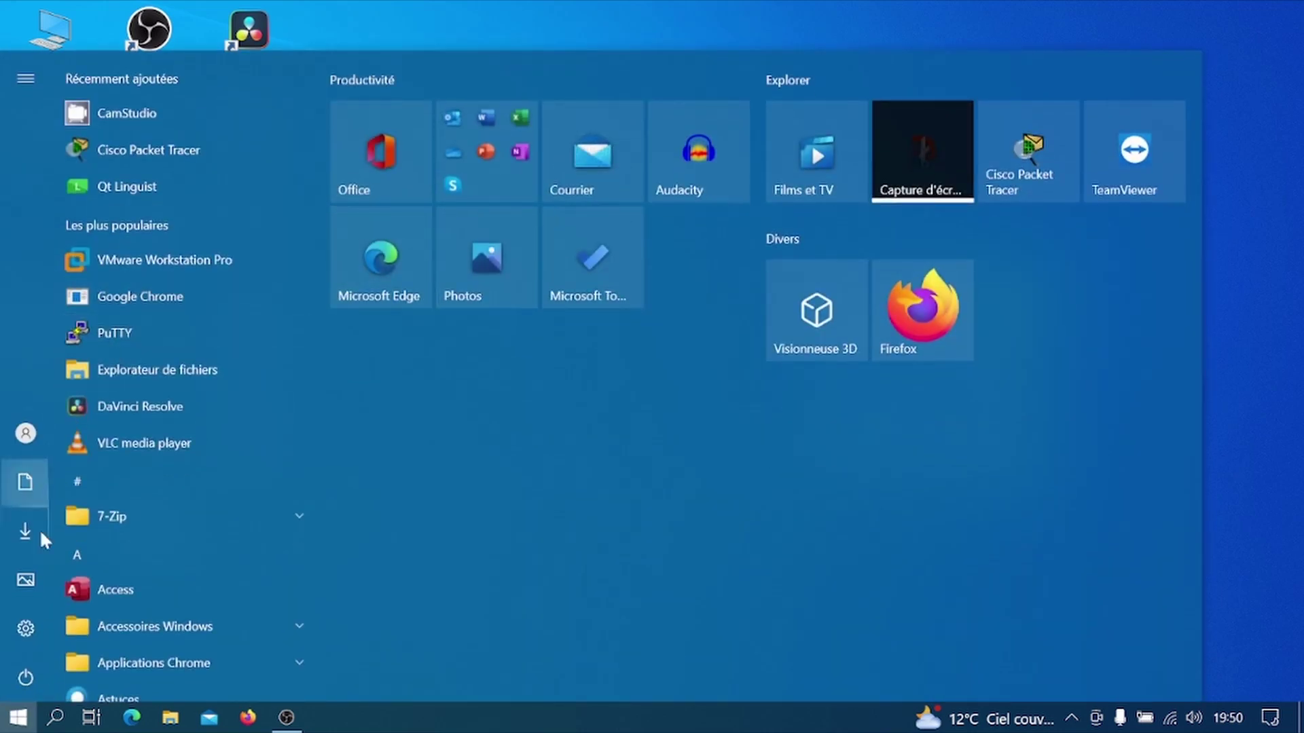
pyautogui.click(30, 622)
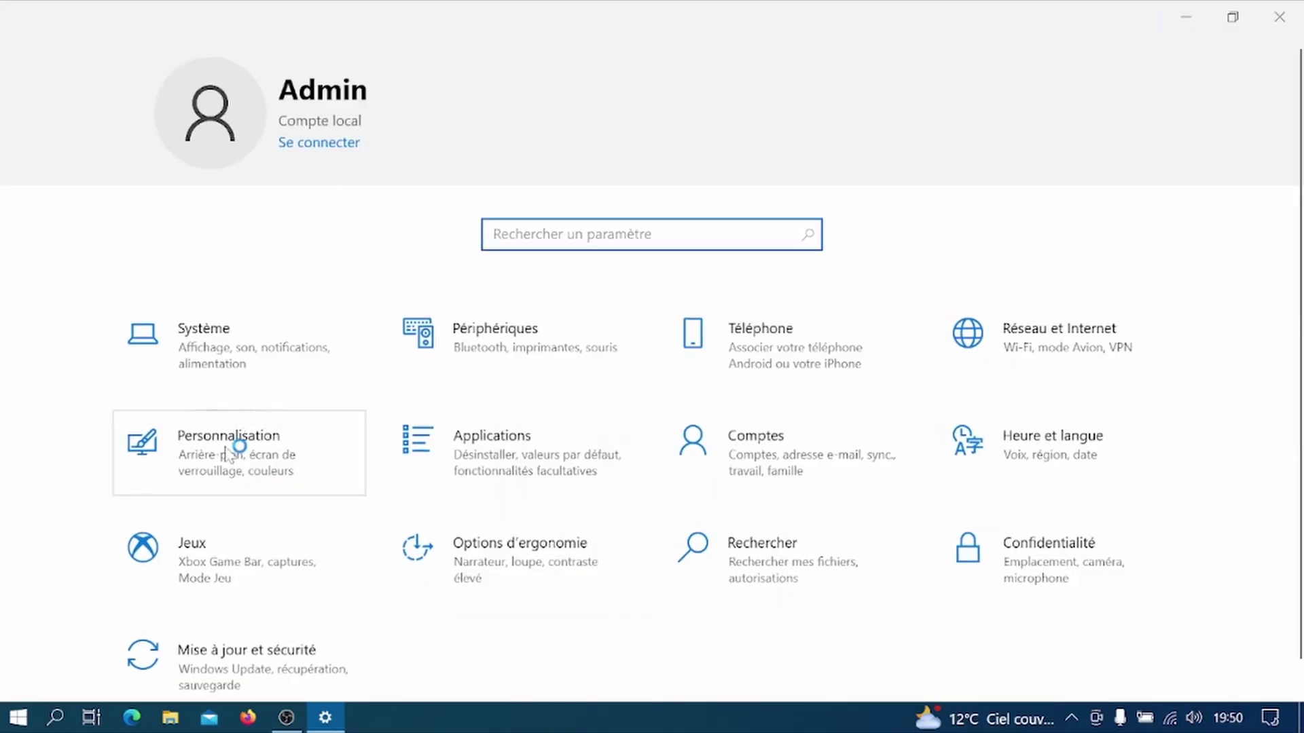
pyautogui.click(229, 455)
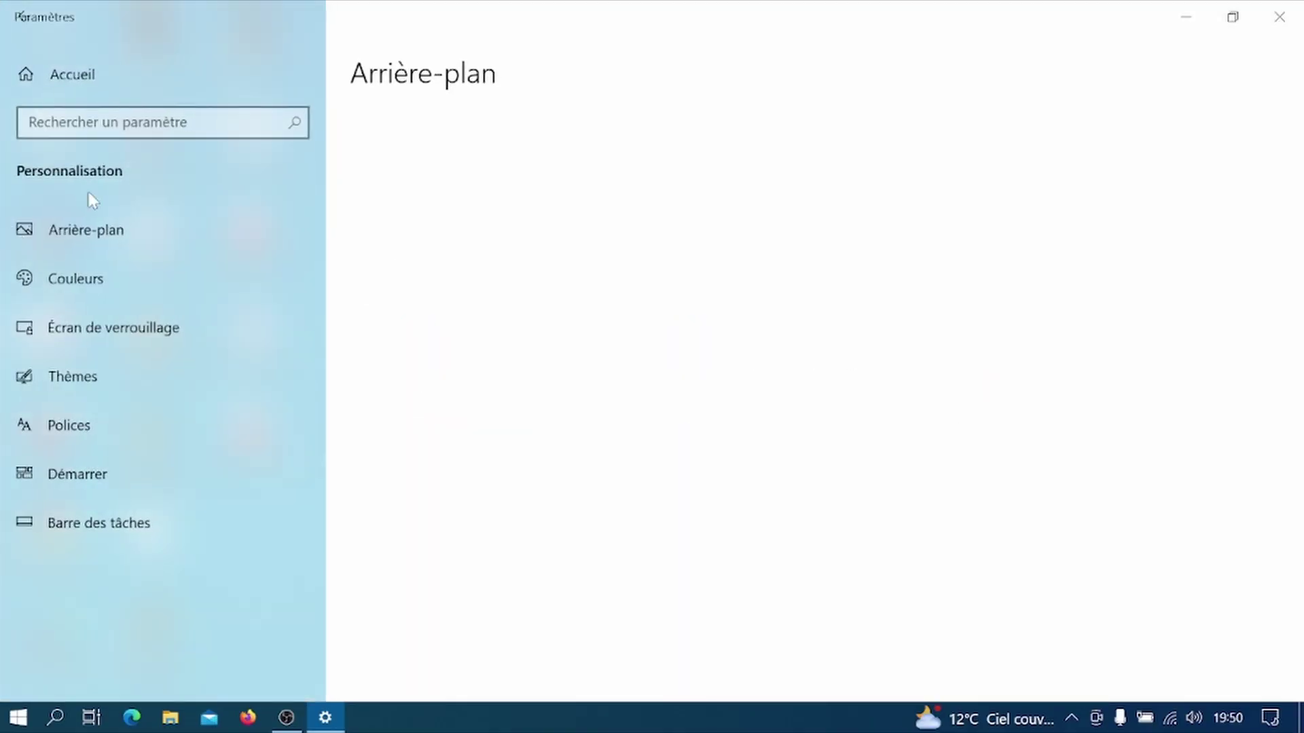
pyautogui.click(114, 235)
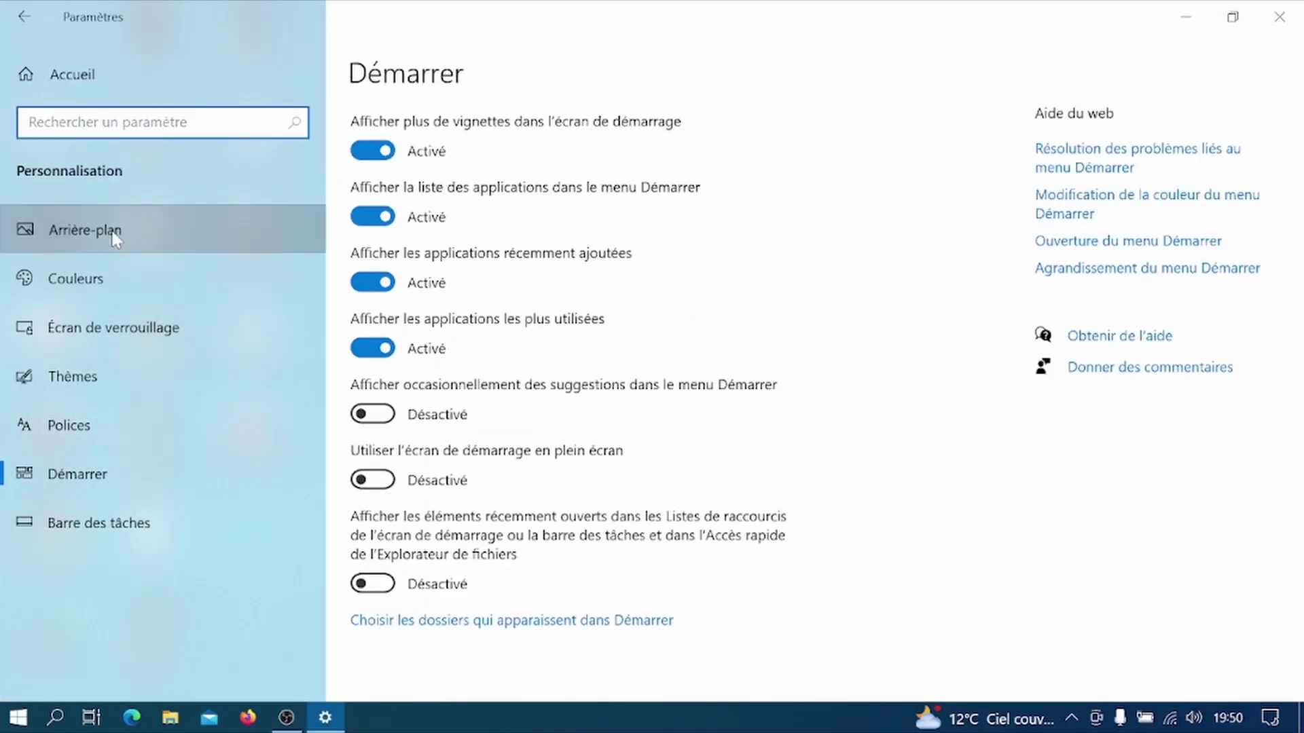
pyautogui.scroll(-1, 582, 362)
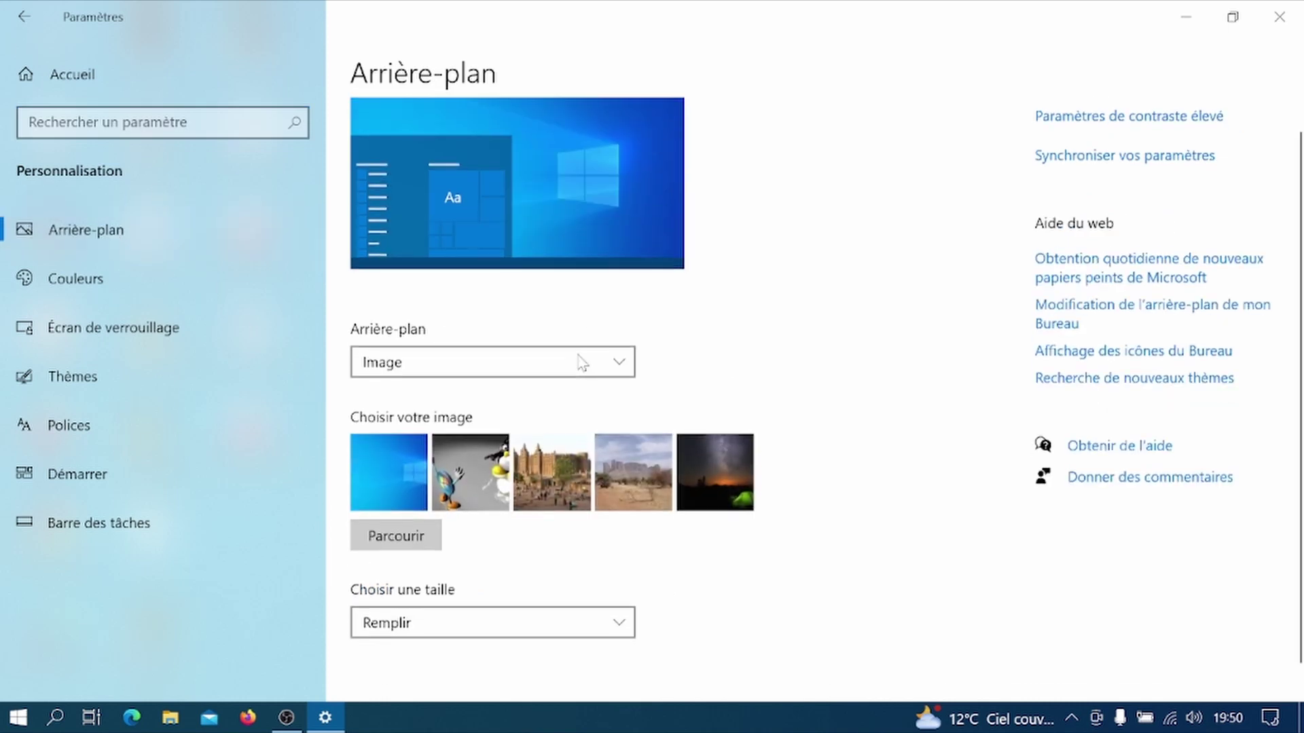
pyautogui.scroll(1, 567, 224)
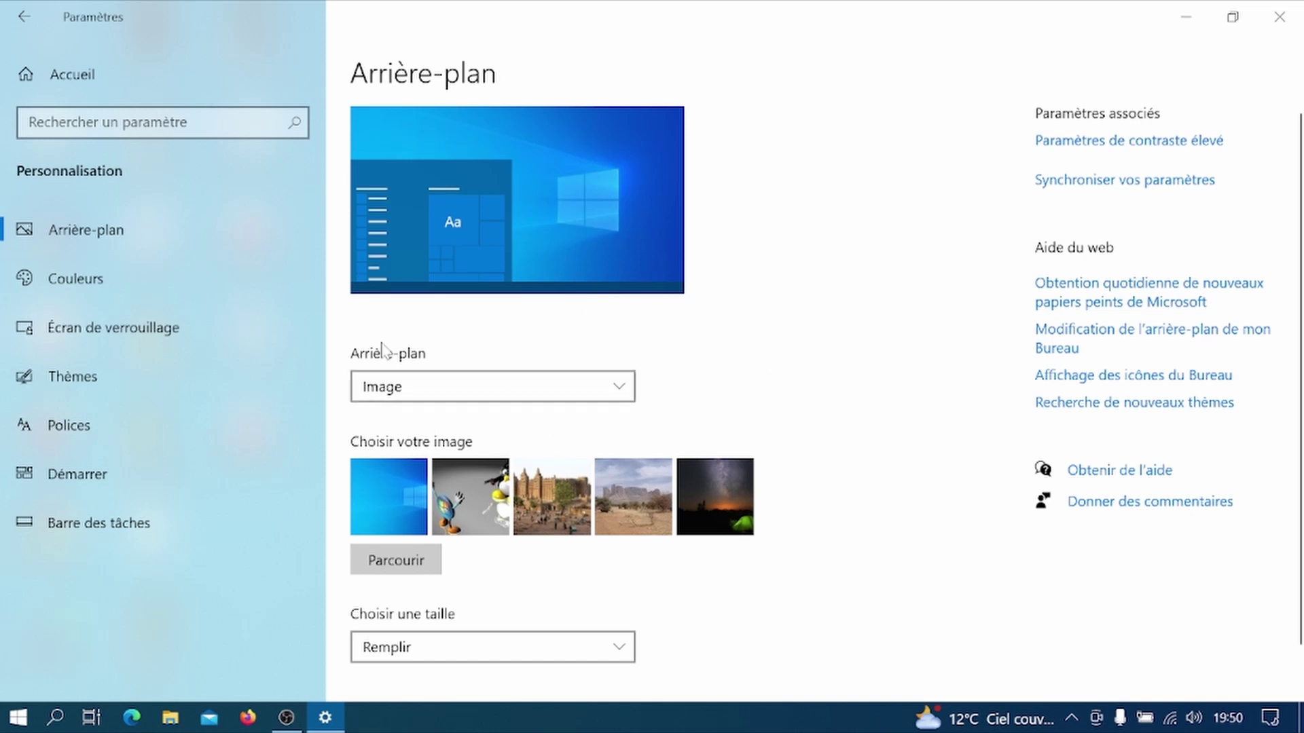
# Step: Switch the desktop background type to Couleur unie and view the result on the desktop
pyautogui.click(511, 390)
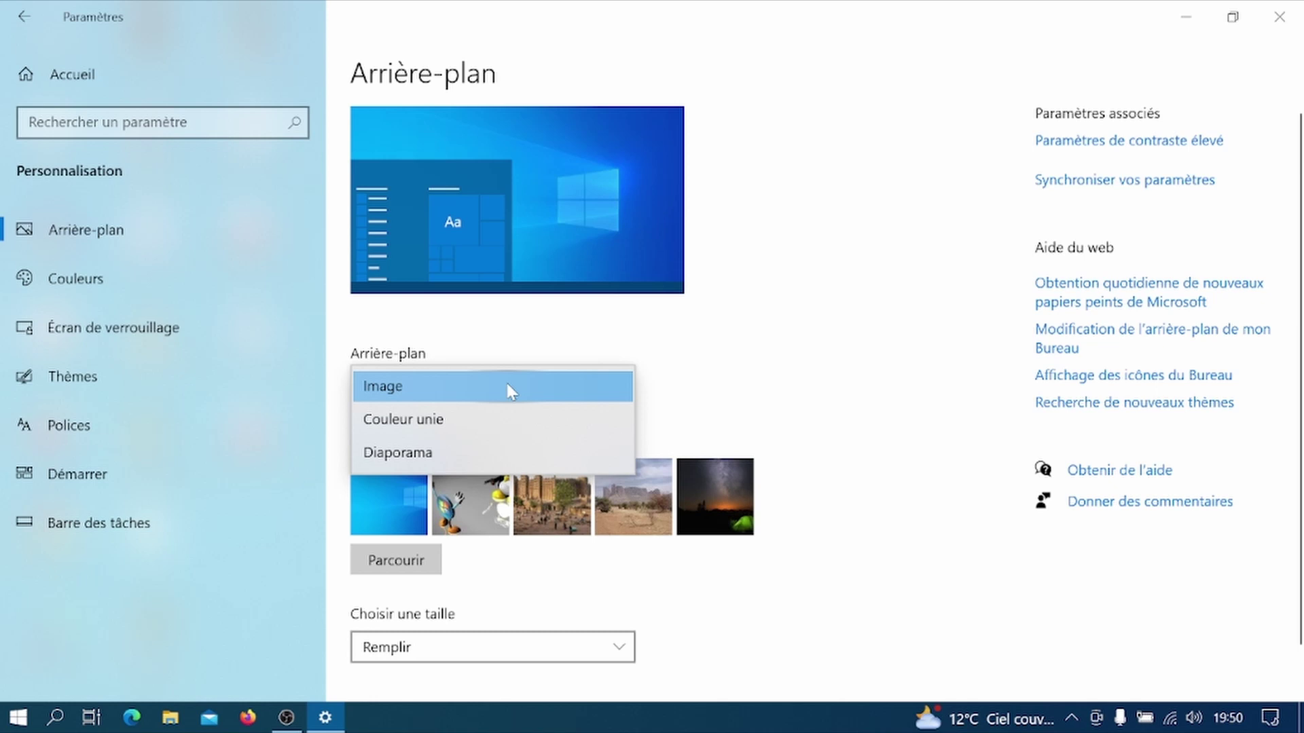
pyautogui.click(512, 392)
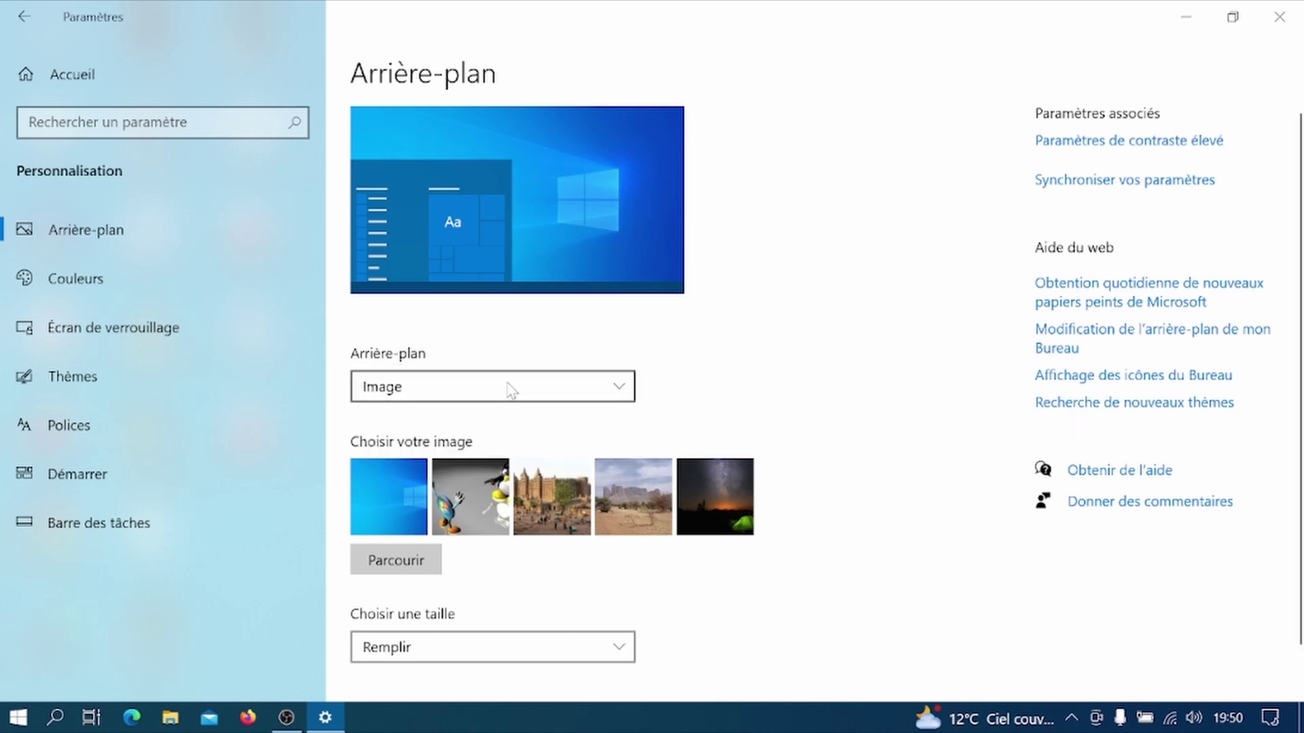
pyautogui.click(512, 392)
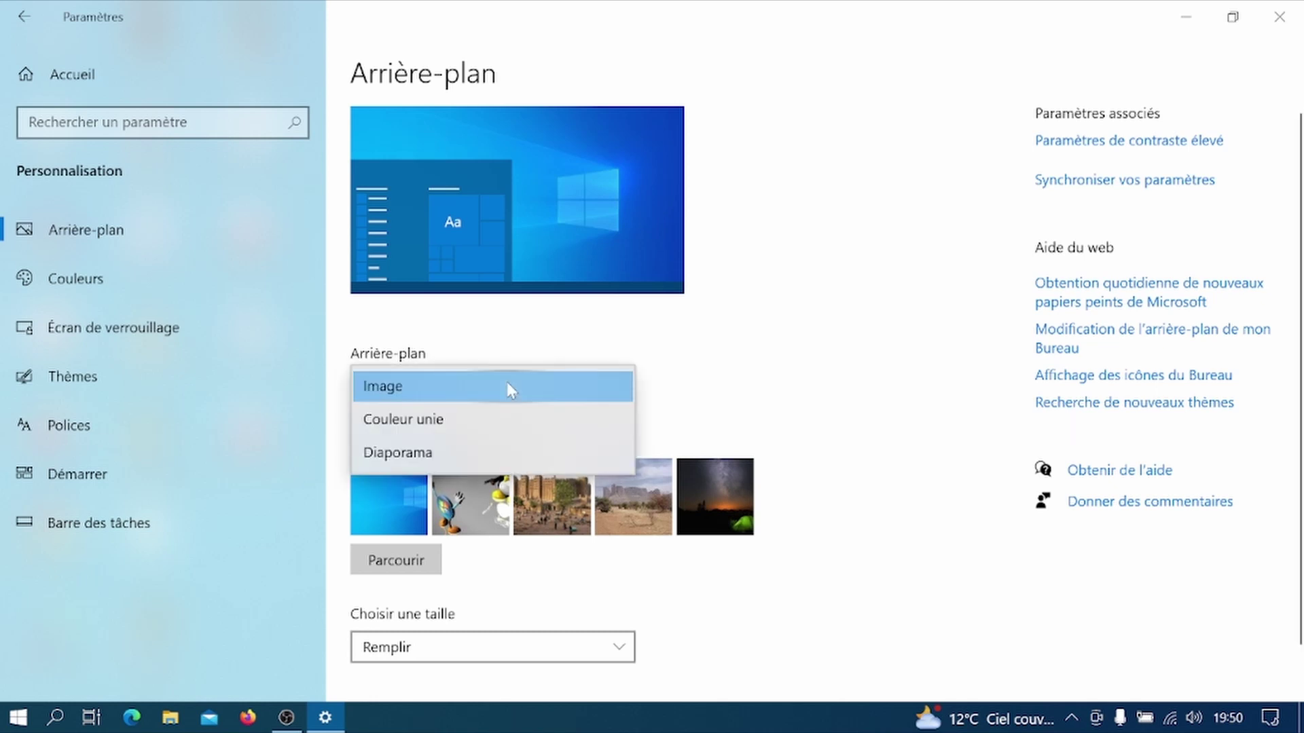
pyautogui.click(491, 419)
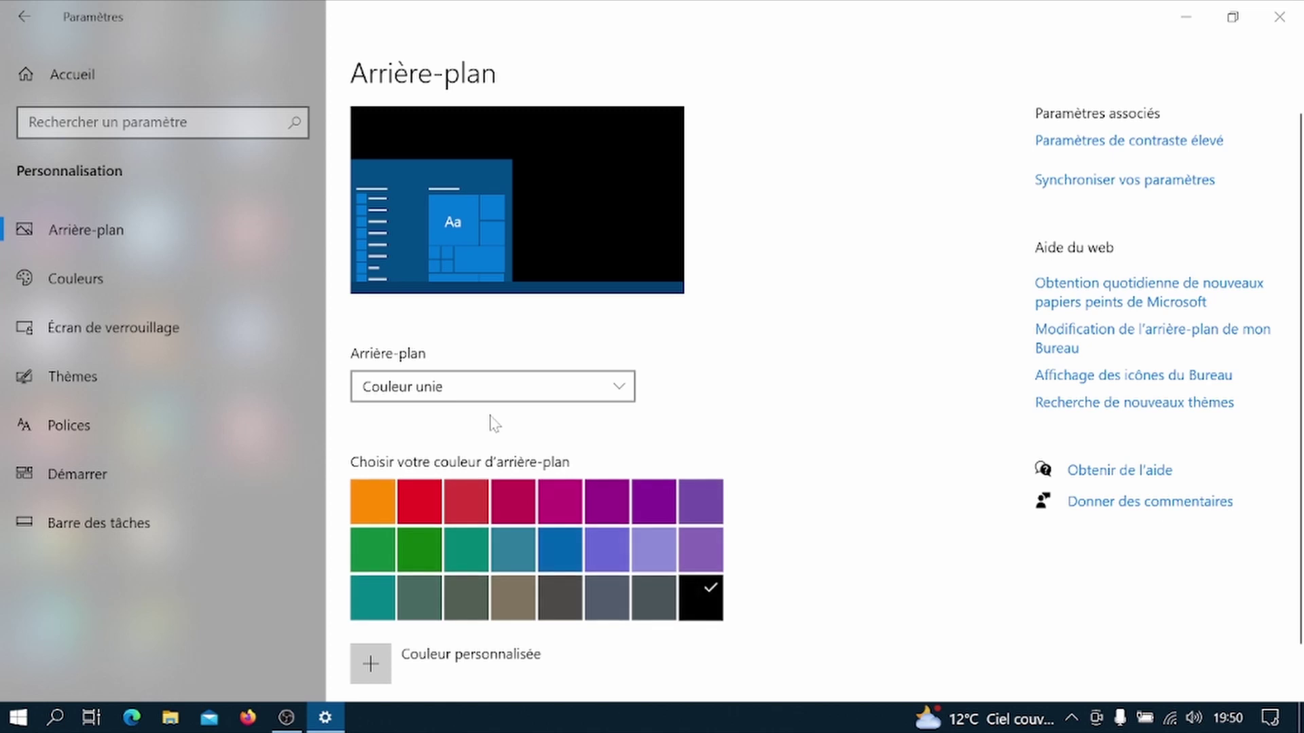
pyautogui.click(1199, 22)
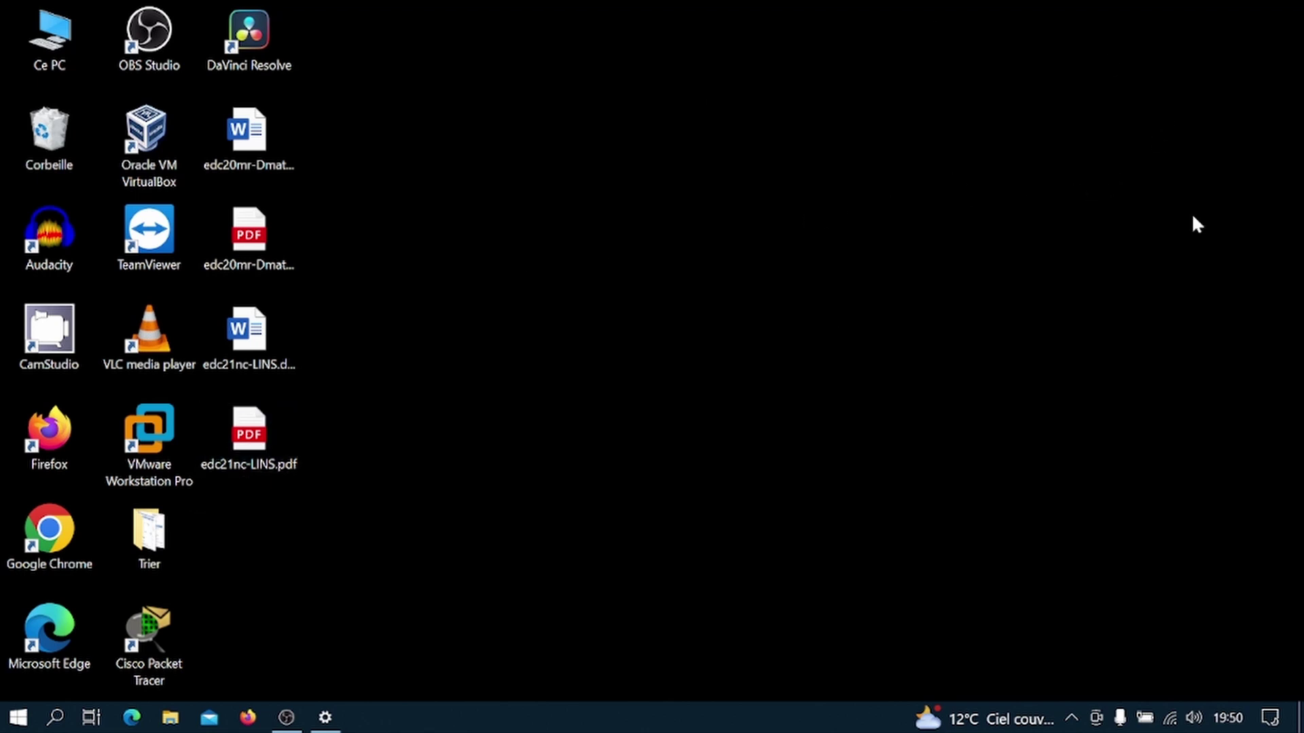
# Step: Set the solid background colour to the purple directly above black in the palette and check it on the desktop
pyautogui.click(325, 717)
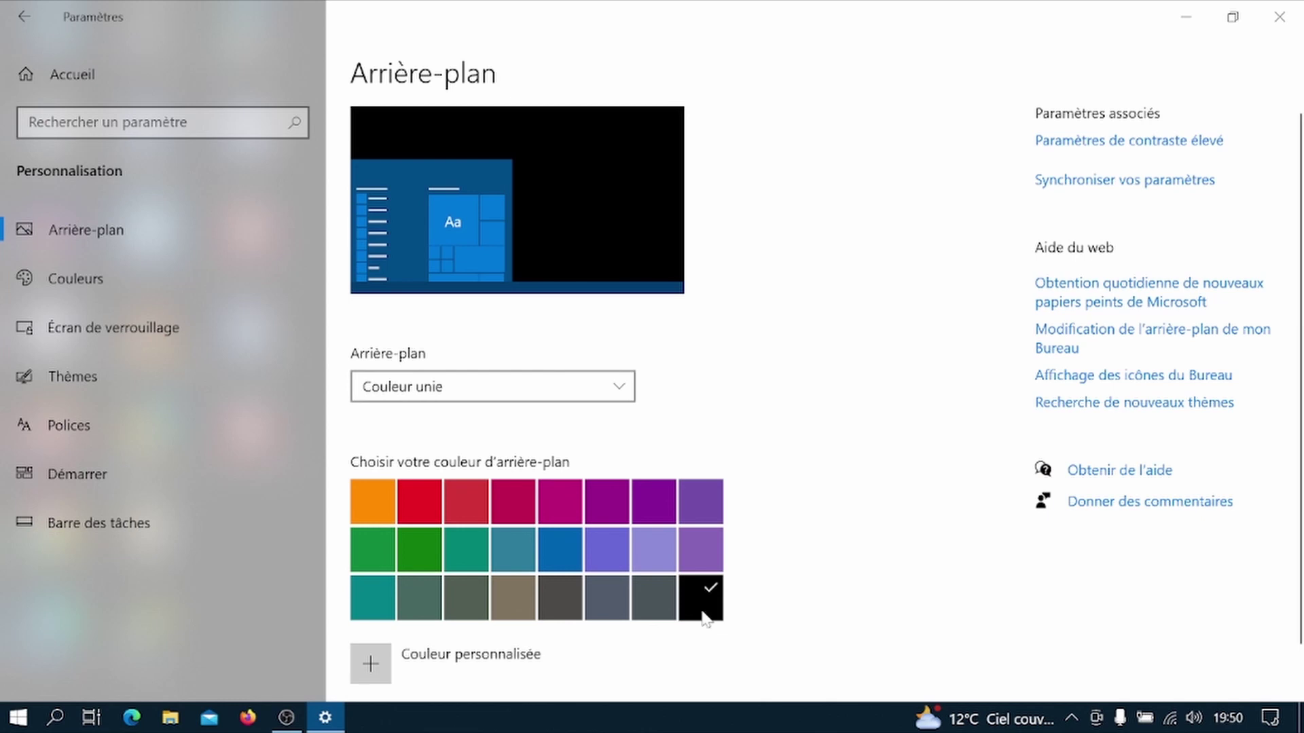
pyautogui.click(694, 557)
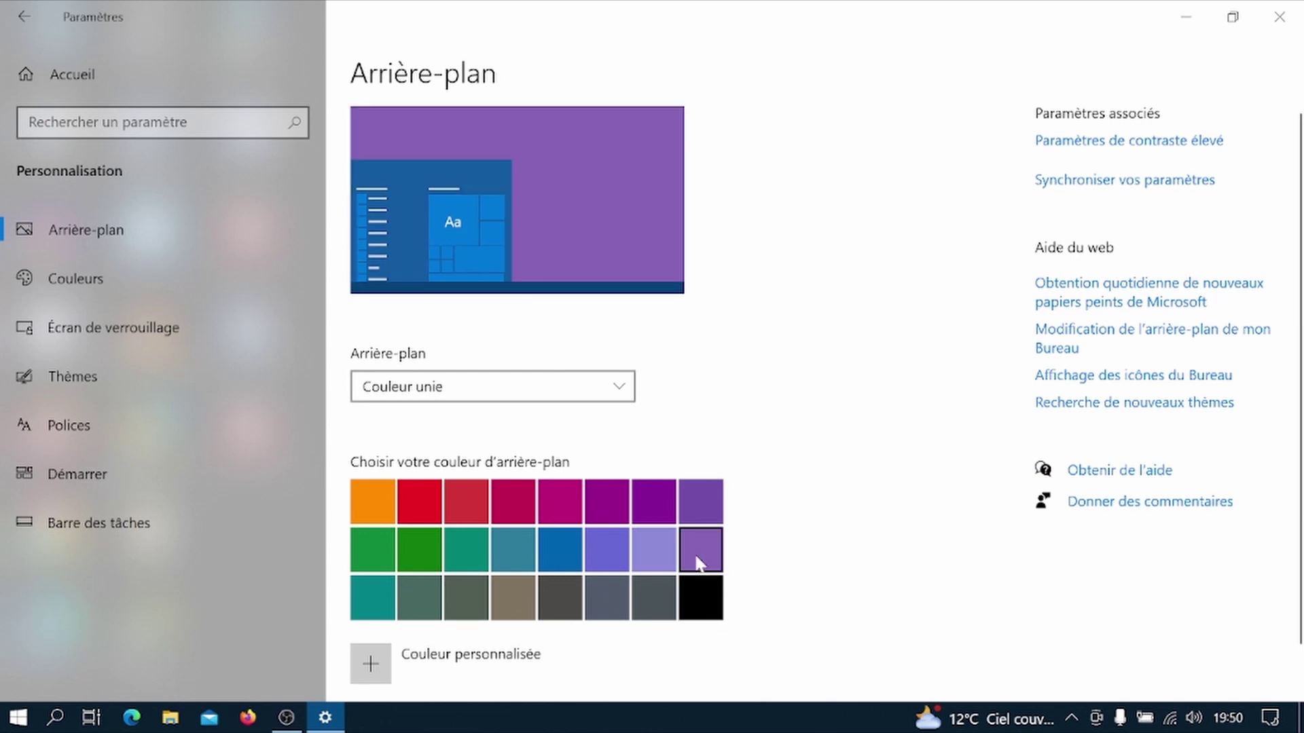
pyautogui.click(1195, 20)
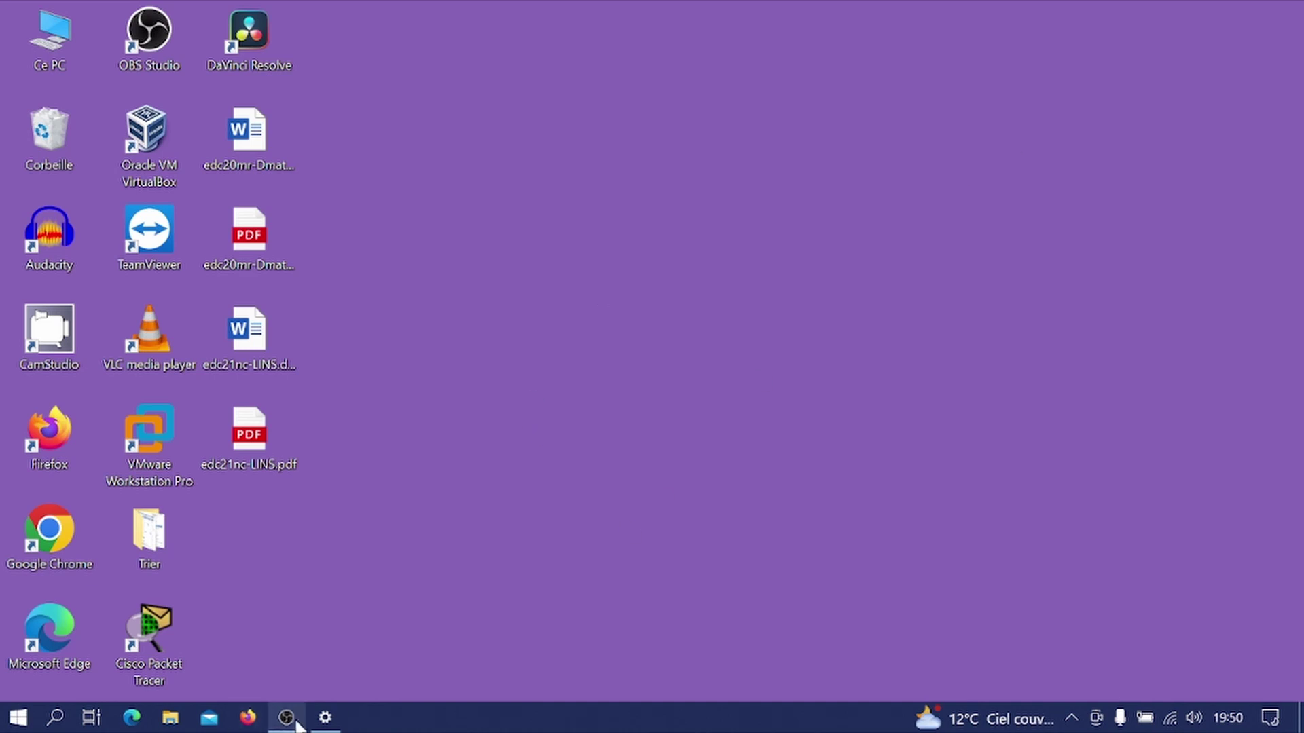
# Step: Change the solid background colour to Vert sport and check it on the desktop
pyautogui.click(325, 717)
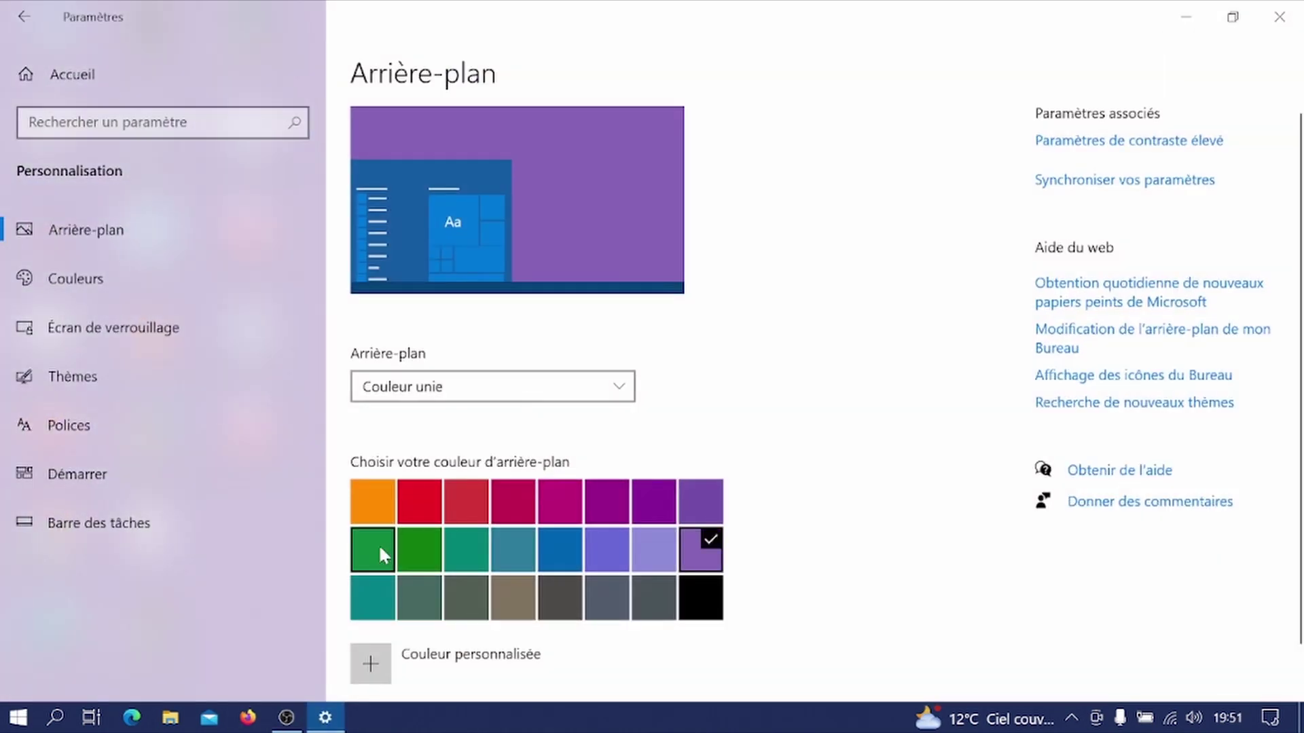
pyautogui.click(378, 544)
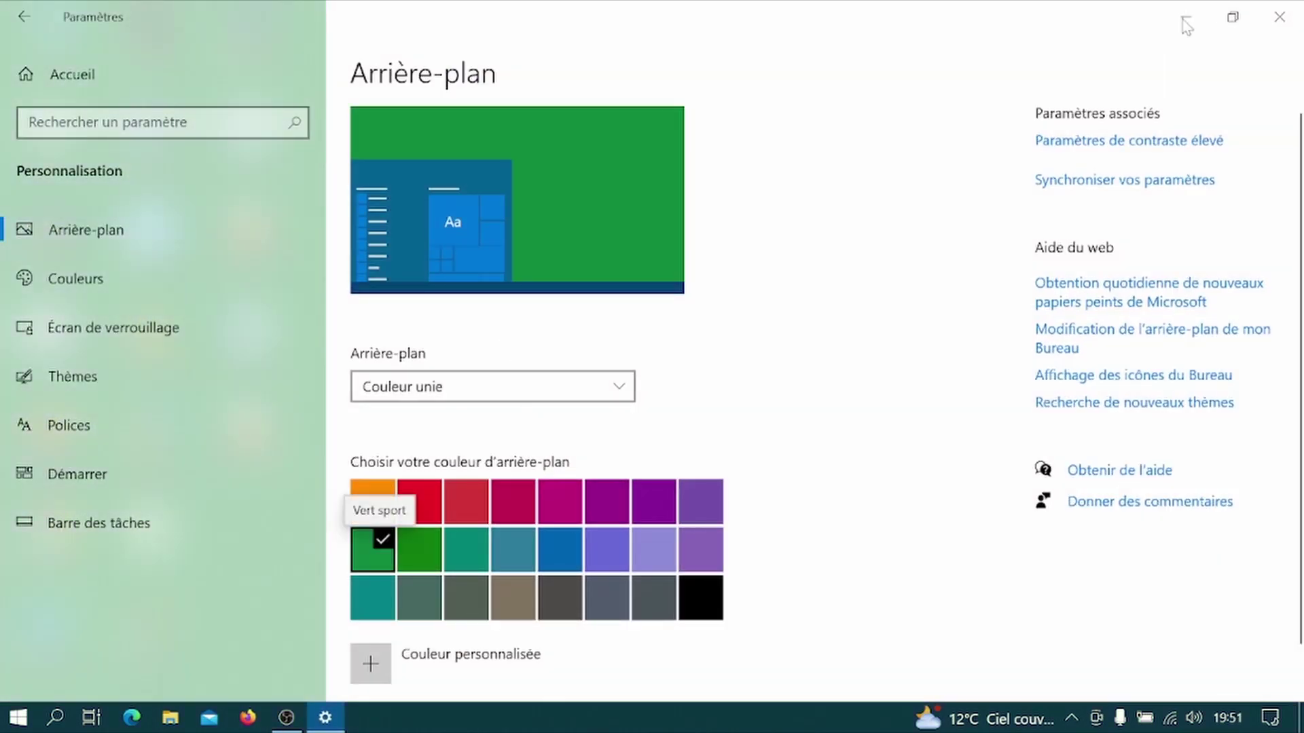
pyautogui.click(1186, 20)
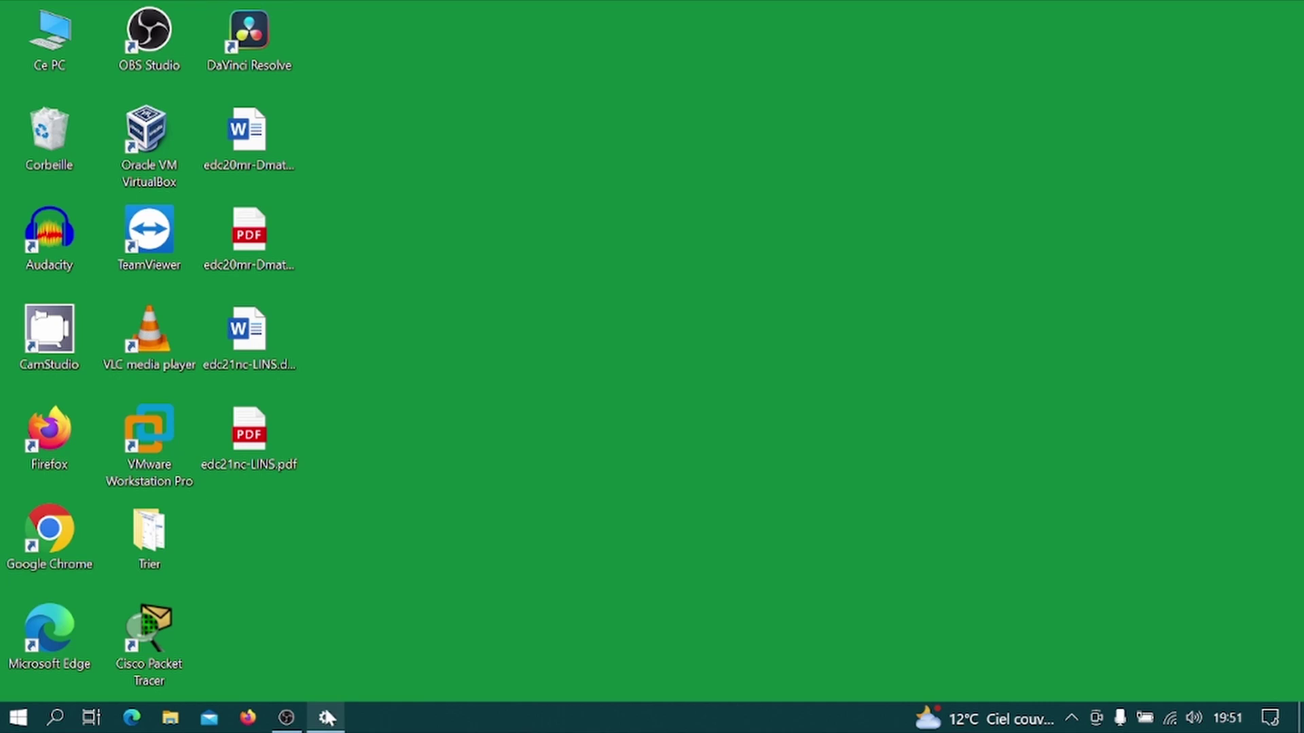
pyautogui.moveTo(326, 718)
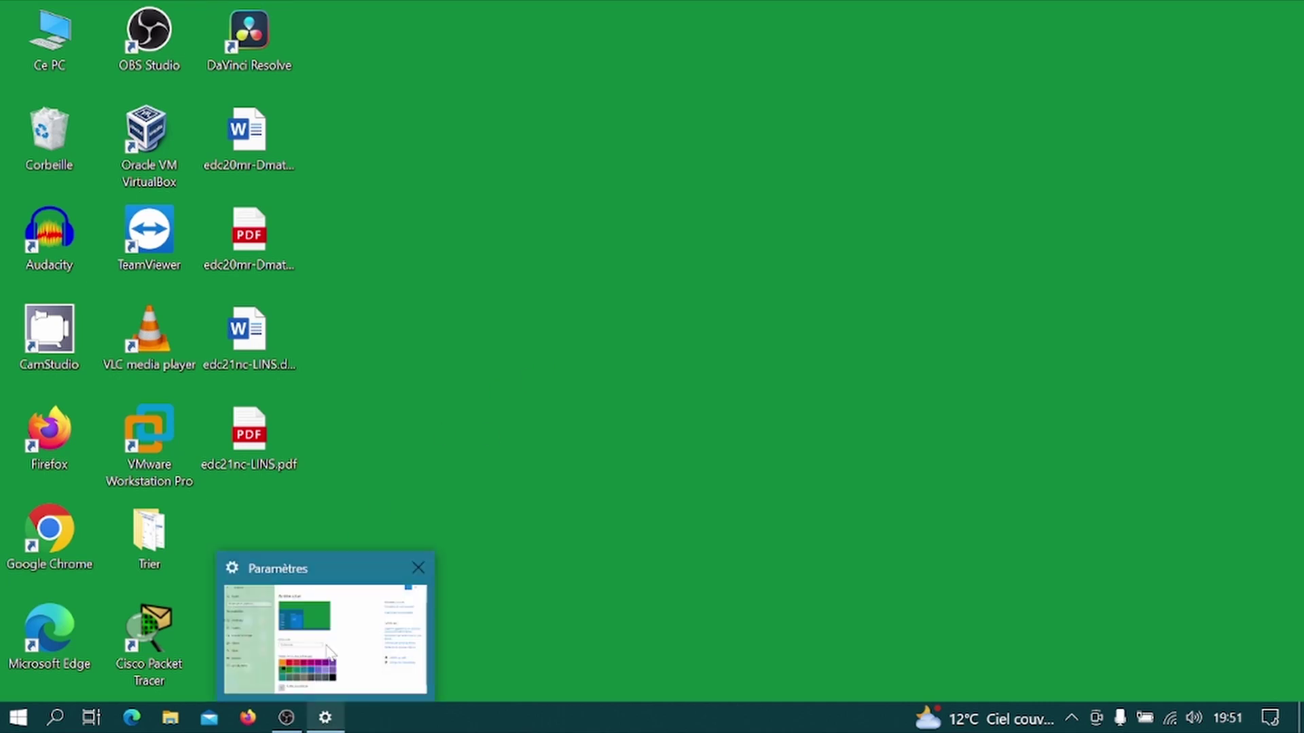
pyautogui.click(302, 723)
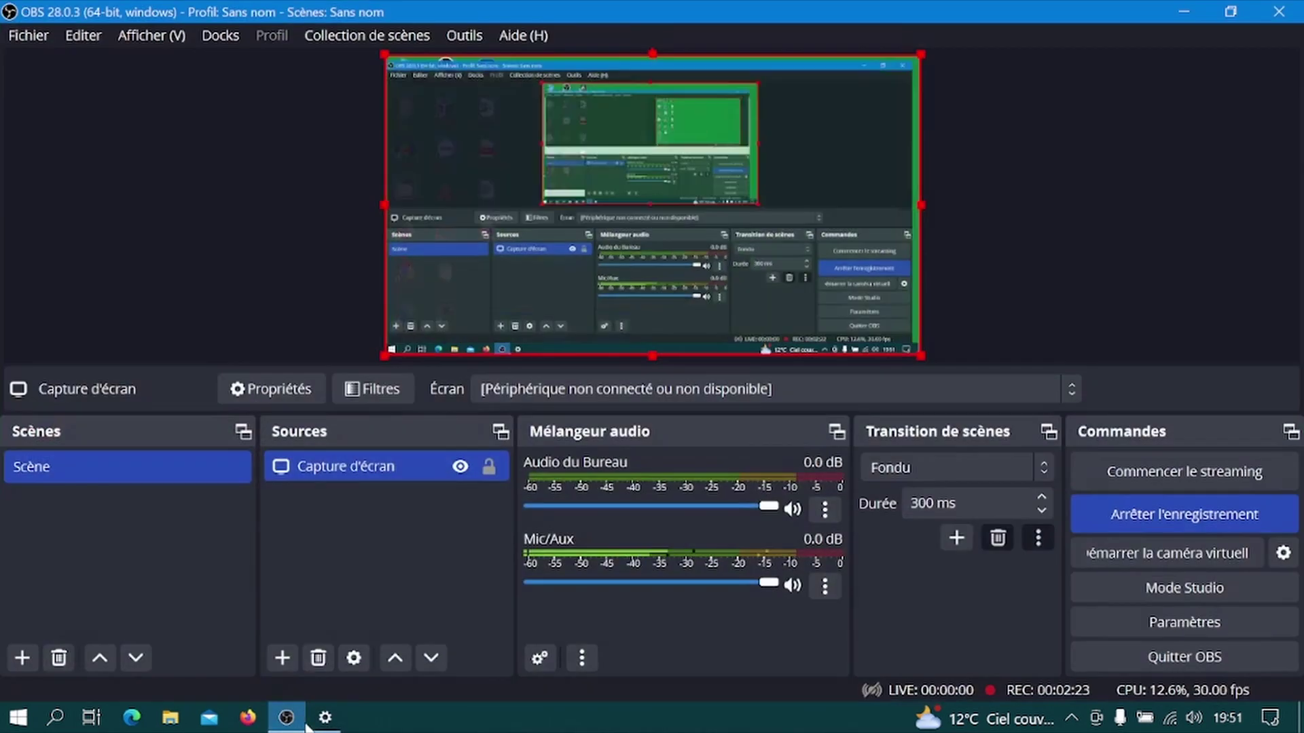
pyautogui.click(289, 720)
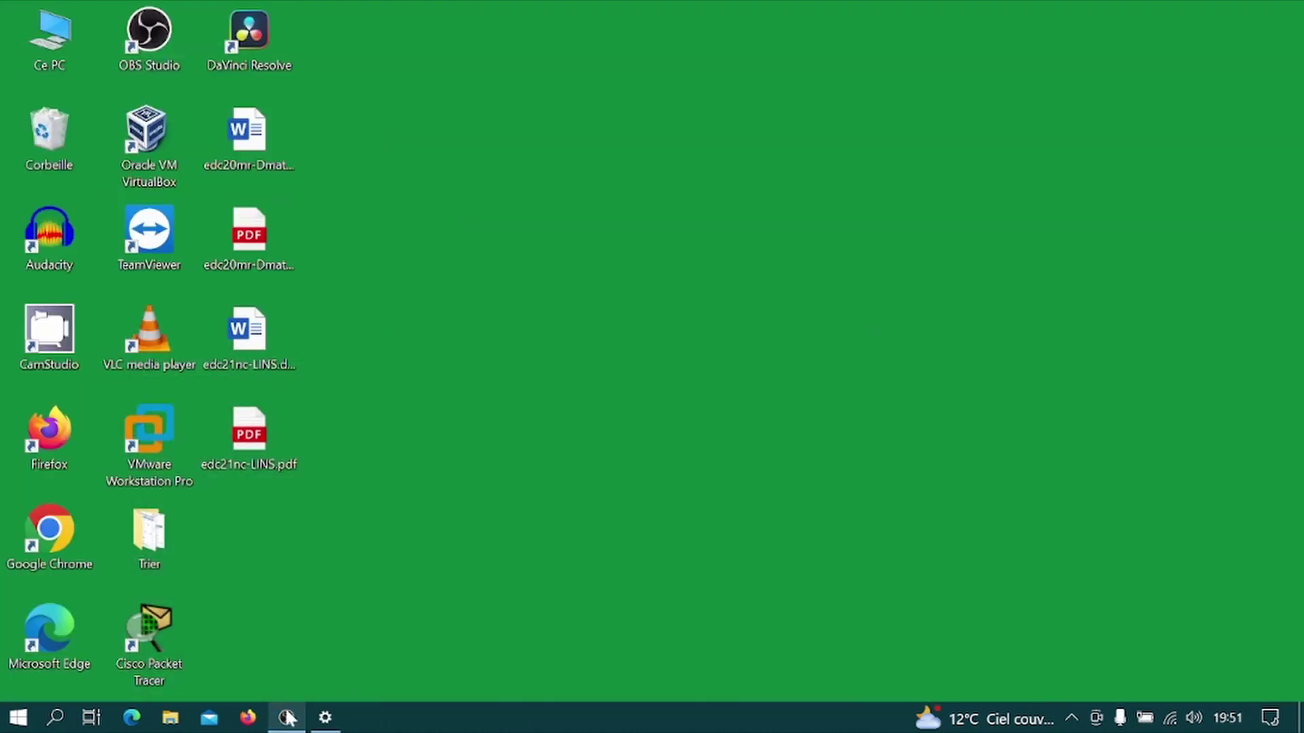
# Step: Change the solid background colour to bright red, next to orange in the palette, and check it behind the reduced settings window
pyautogui.click(326, 720)
pyautogui.click(327, 720)
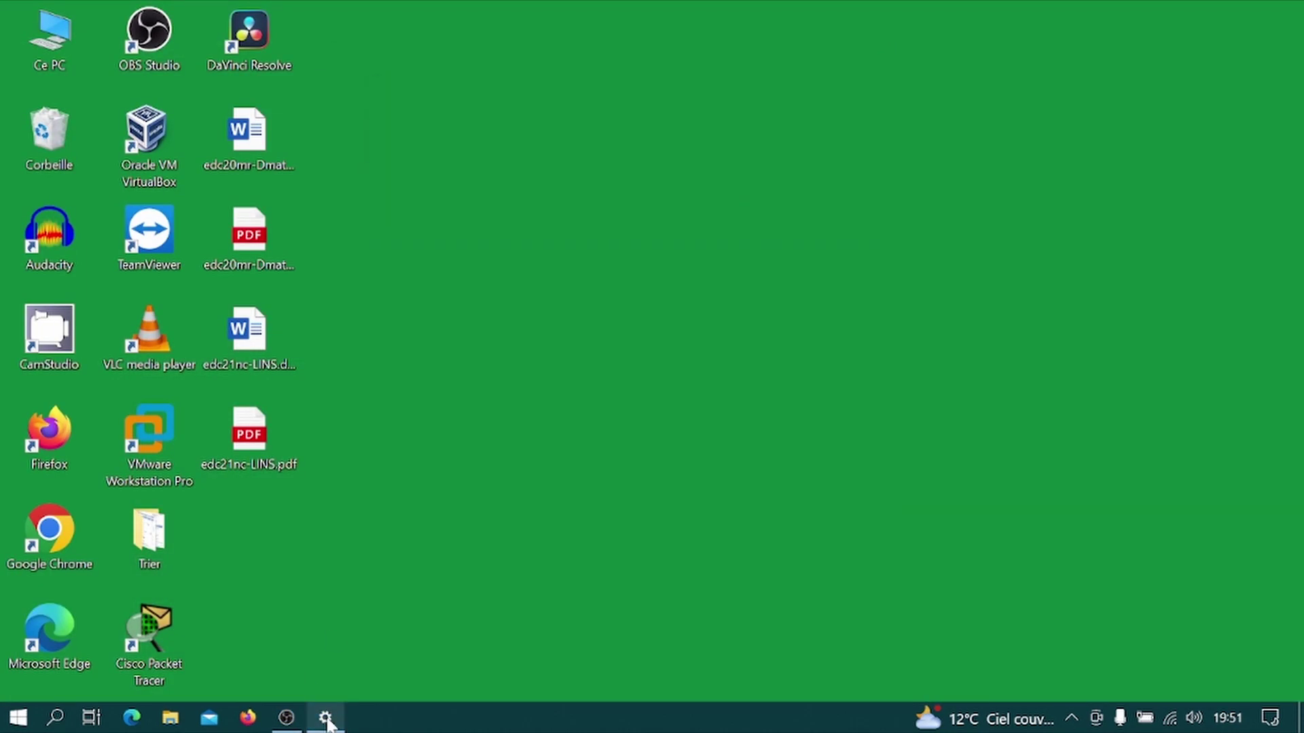
pyautogui.click(327, 720)
pyautogui.click(842, 93)
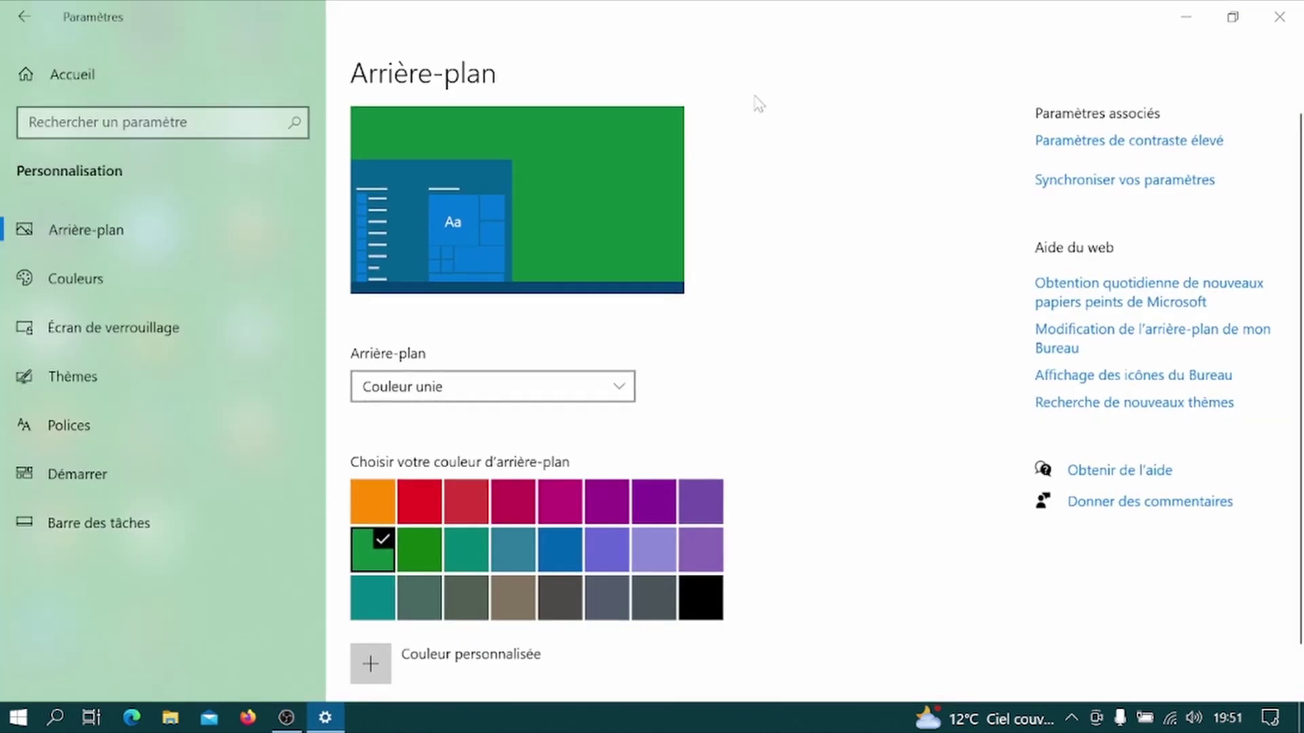
pyautogui.click(413, 495)
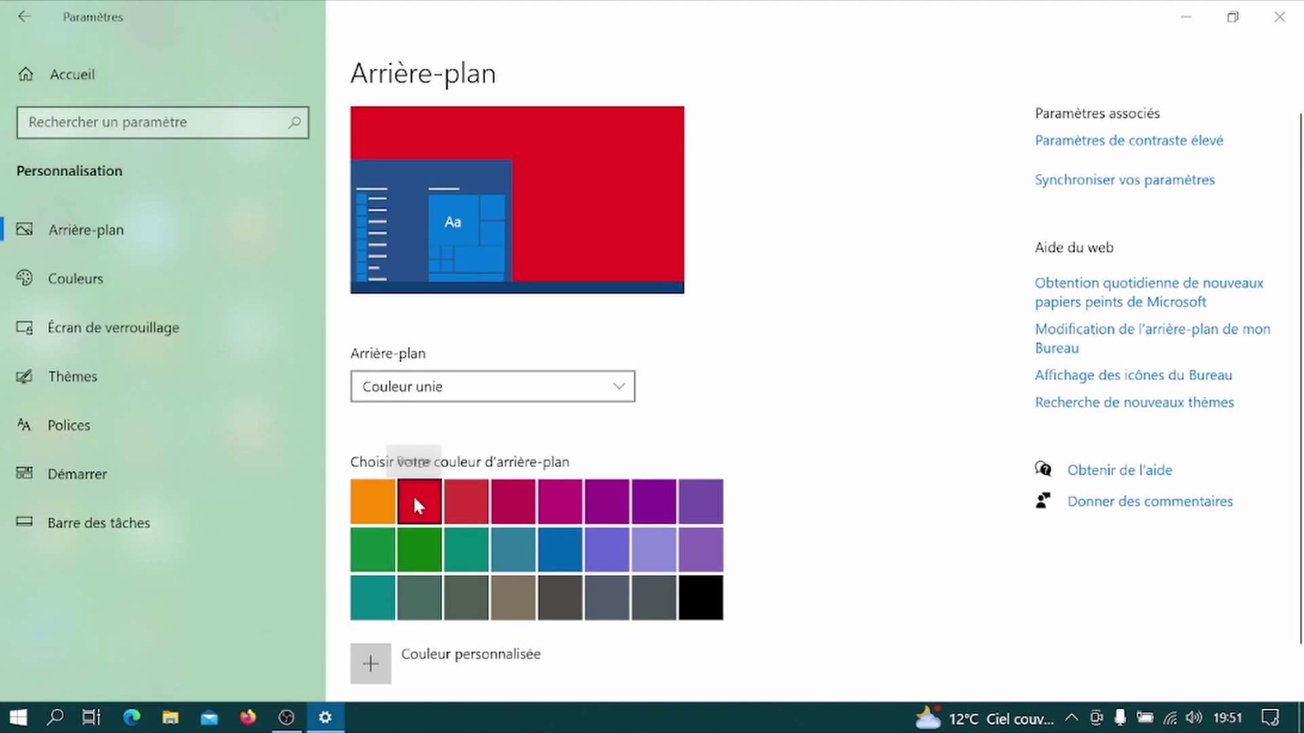
pyautogui.click(1231, 17)
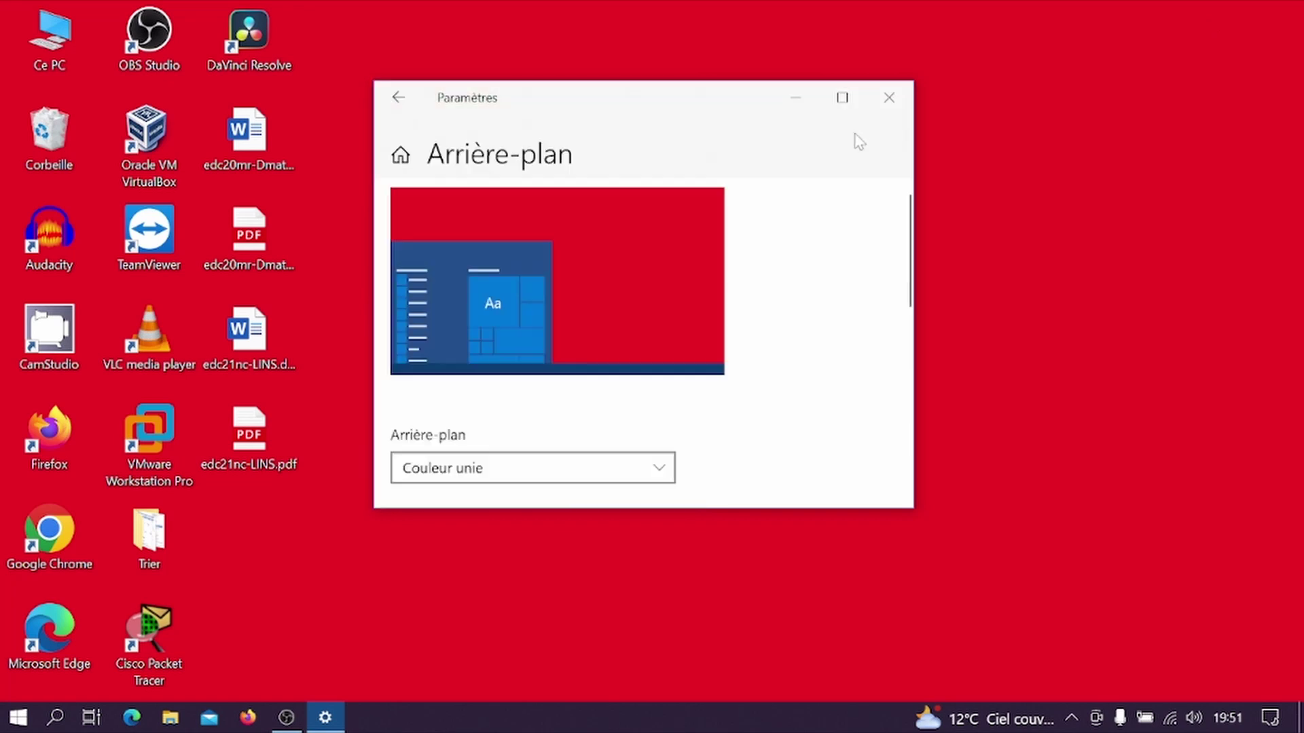
pyautogui.click(842, 97)
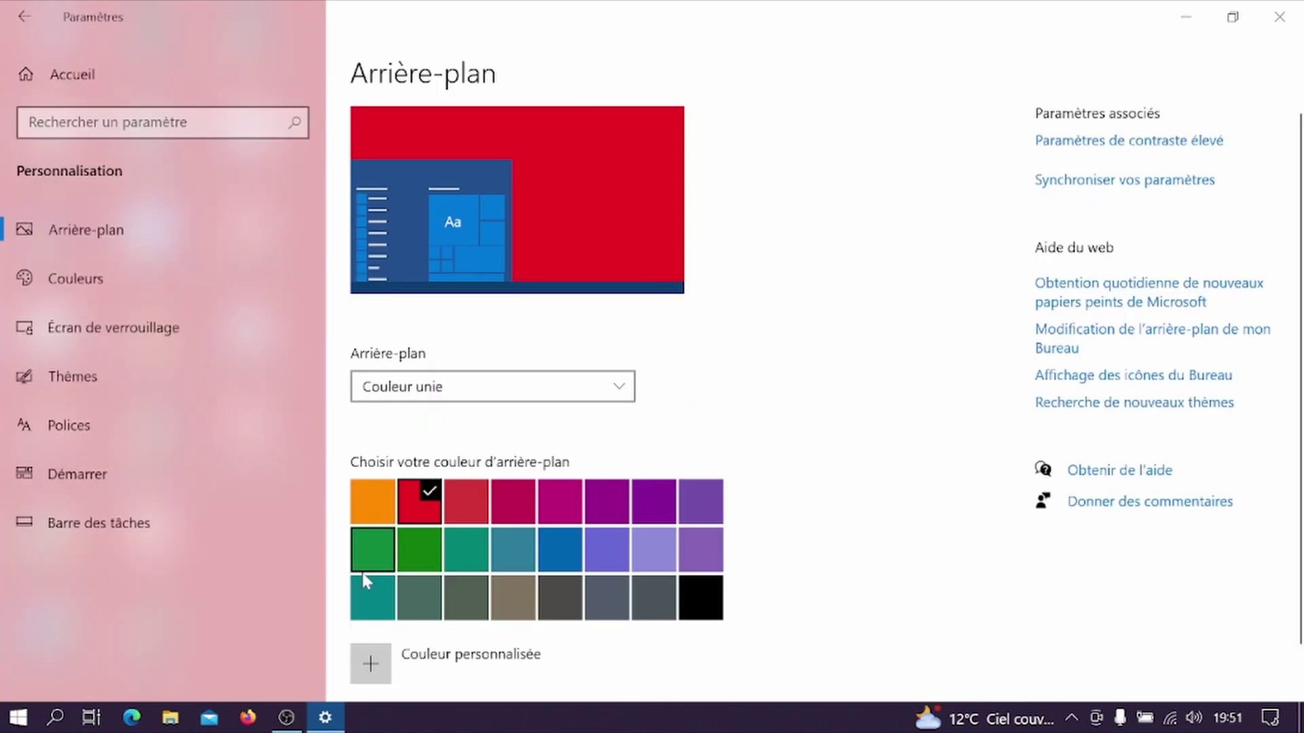
# Step: Switch the desktop background type back to Image
pyautogui.scroll(-1, 511, 417)
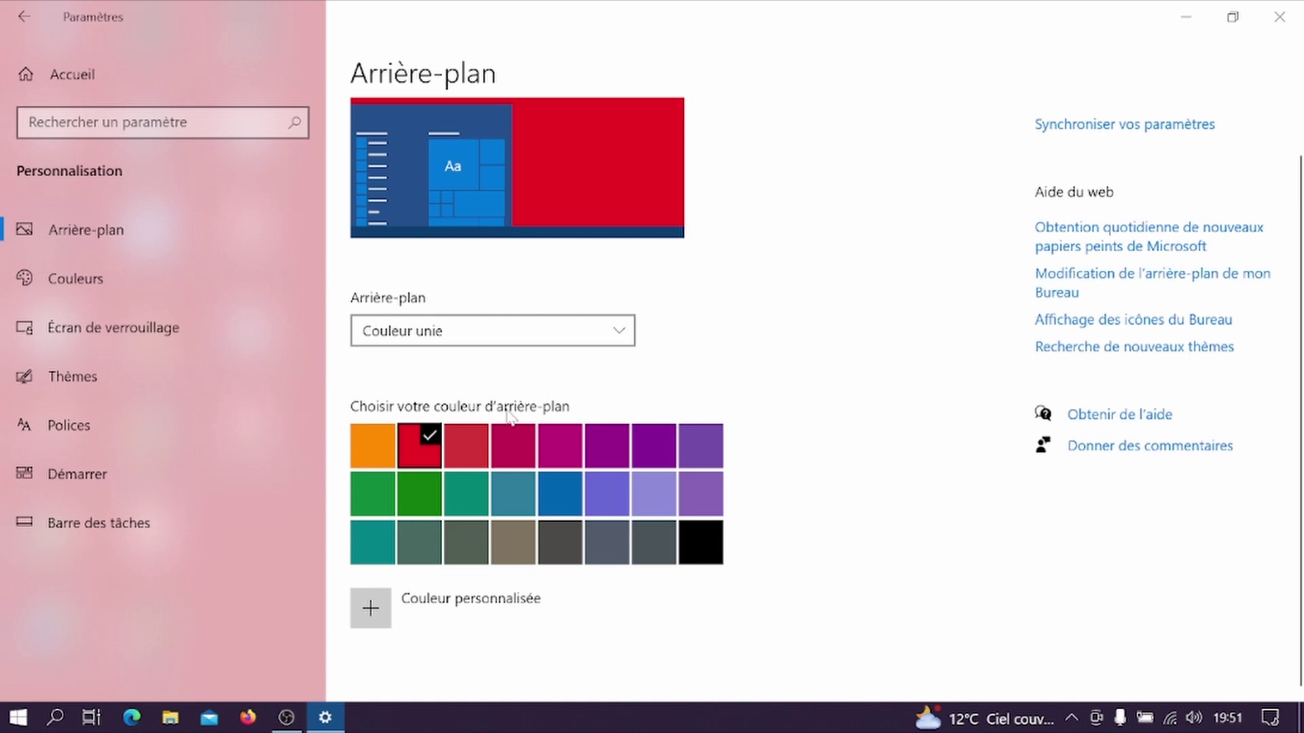
pyautogui.click(518, 343)
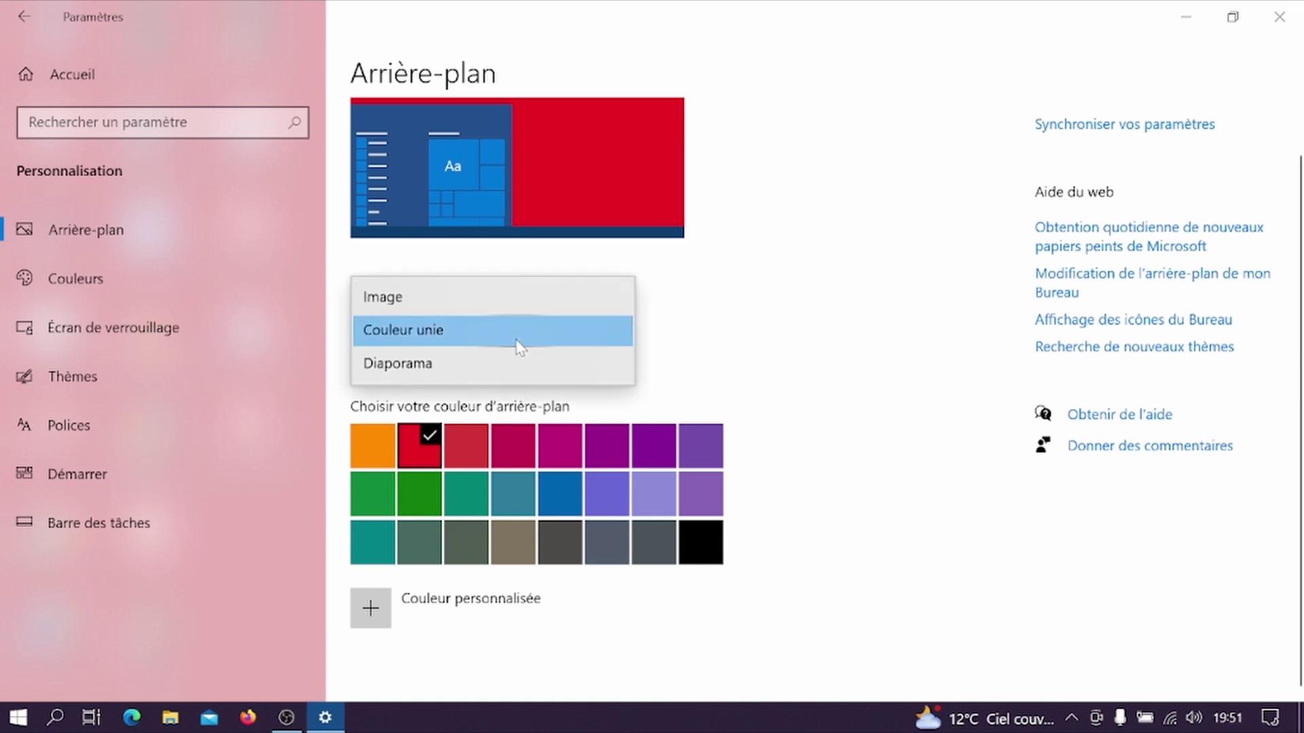
pyautogui.click(457, 309)
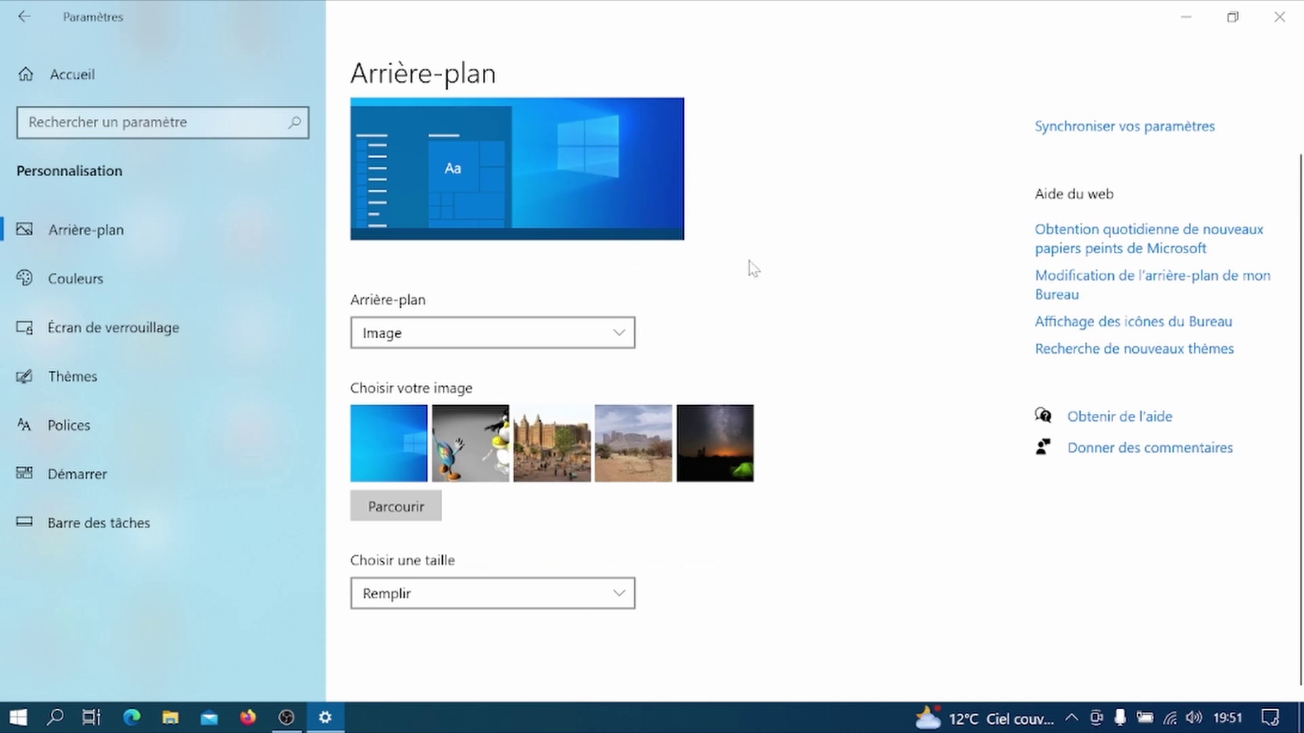
# Step: Take the settings window out of full screen, enlarge it, and move it so the desktop background stays visible around it
pyautogui.click(1233, 16)
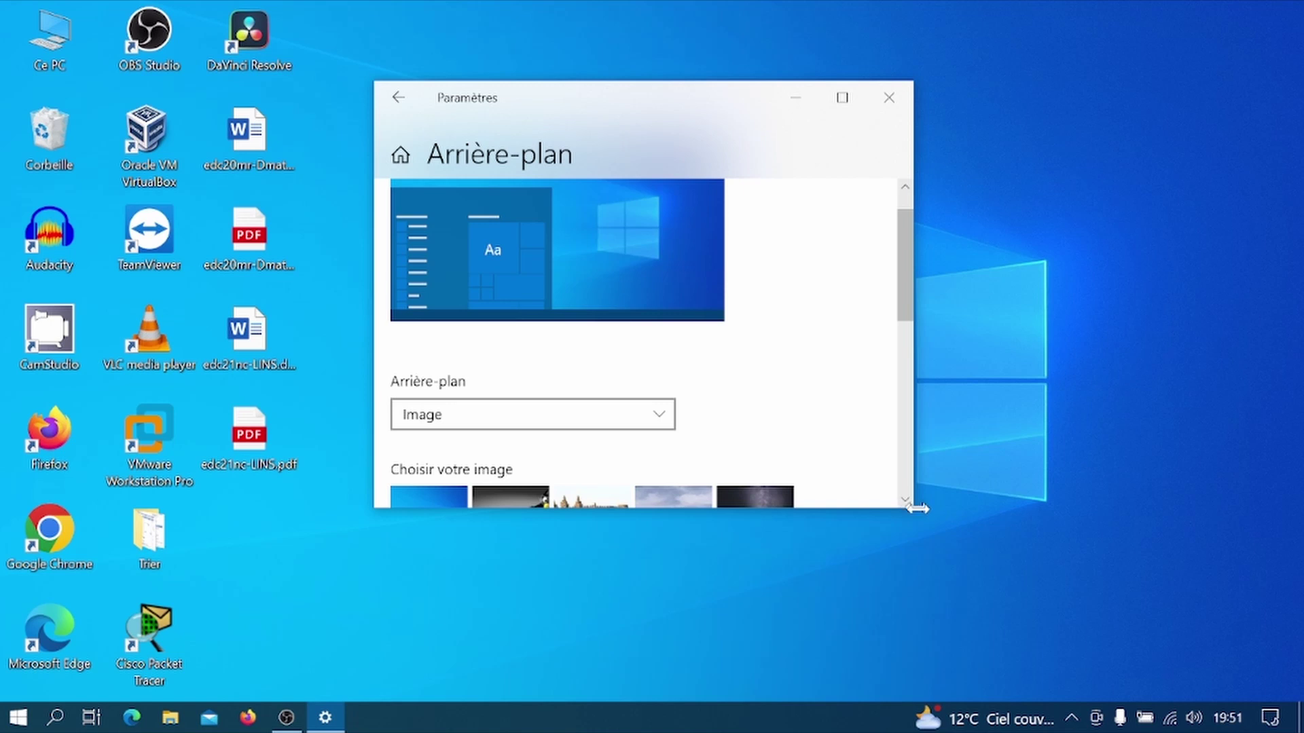
pyautogui.moveTo(917, 508); pyautogui.dragTo(1045, 620)
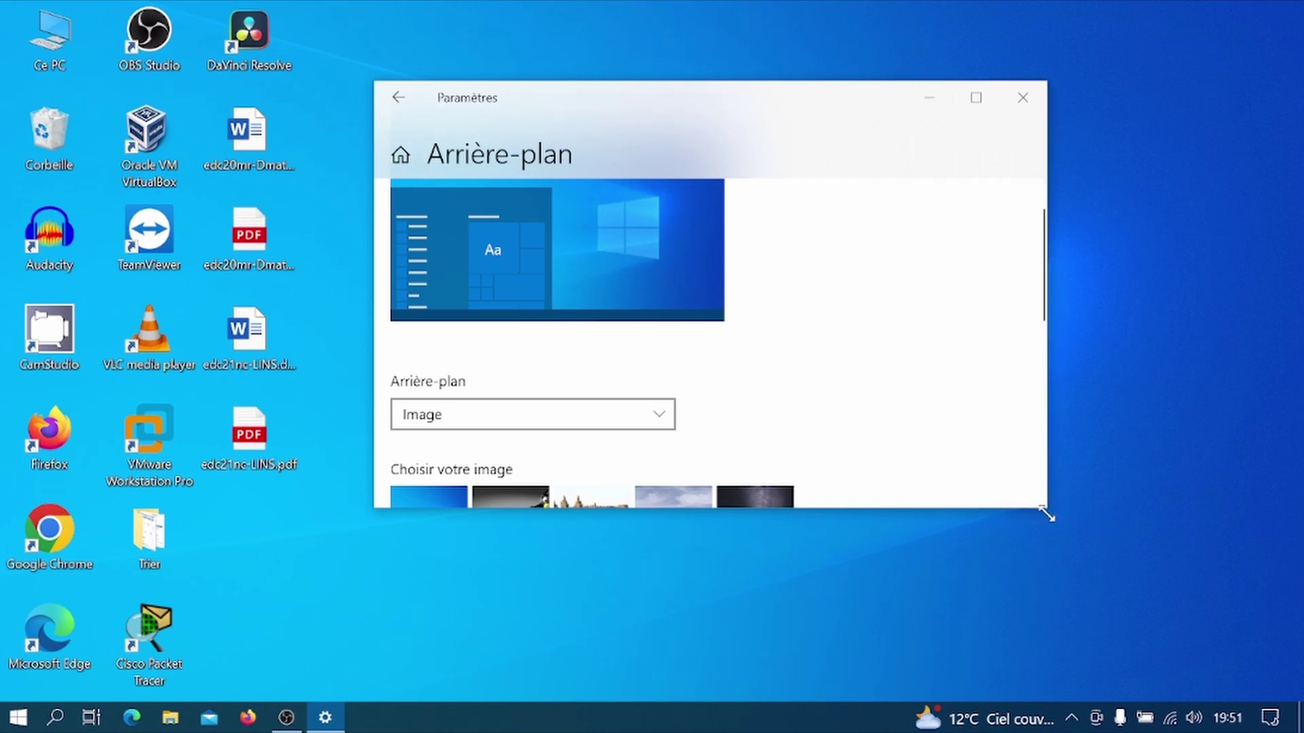
pyautogui.moveTo(1046, 514); pyautogui.dragTo(1246, 669)
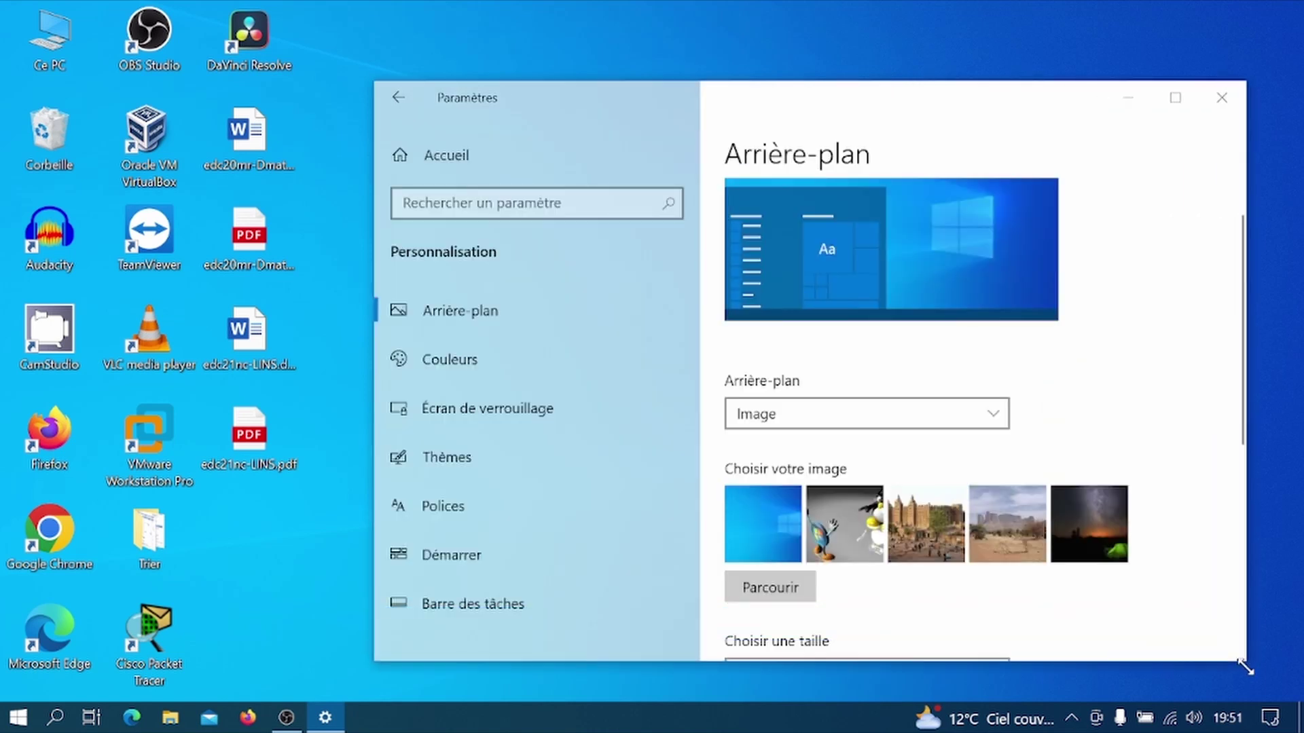
pyautogui.moveTo(781, 102); pyautogui.dragTo(732, 44)
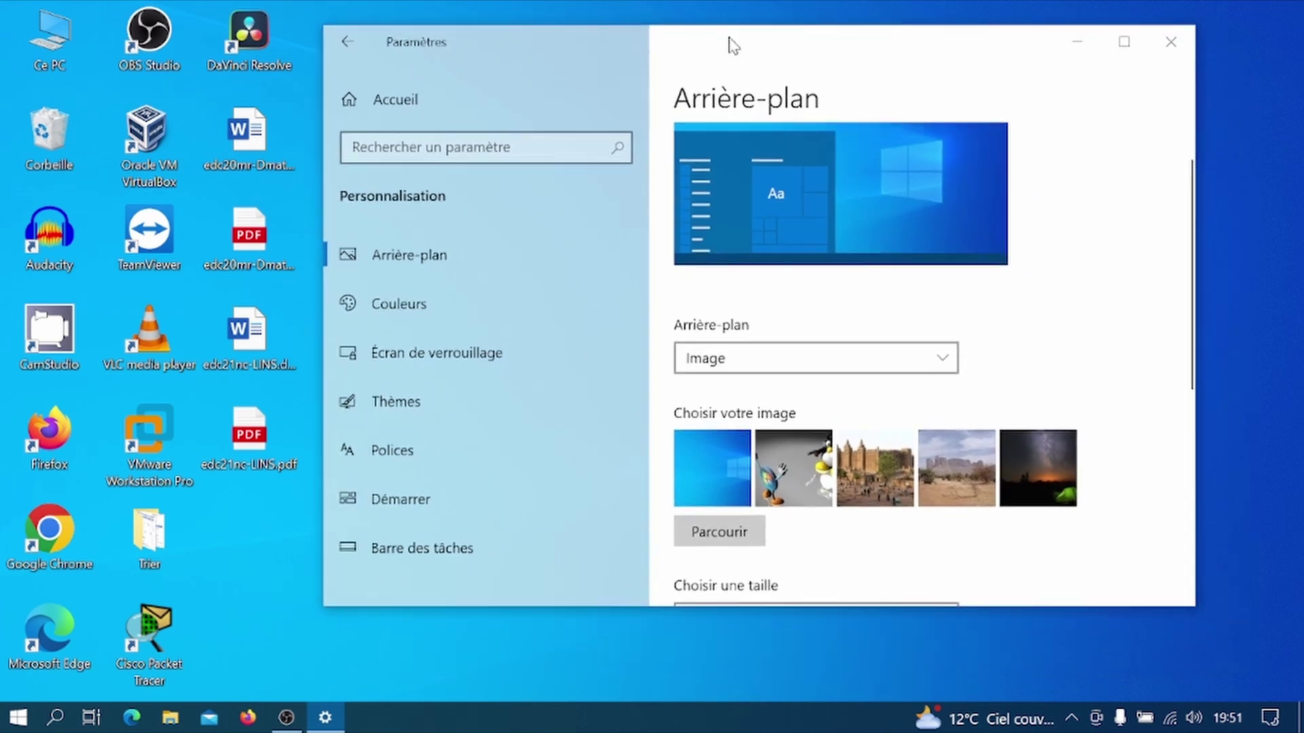
# Step: Enlarge the settings window, set the night sky picture with the green tent as desktop background, and move the window to check it
pyautogui.moveTo(1194, 606); pyautogui.dragTo(1245, 669)
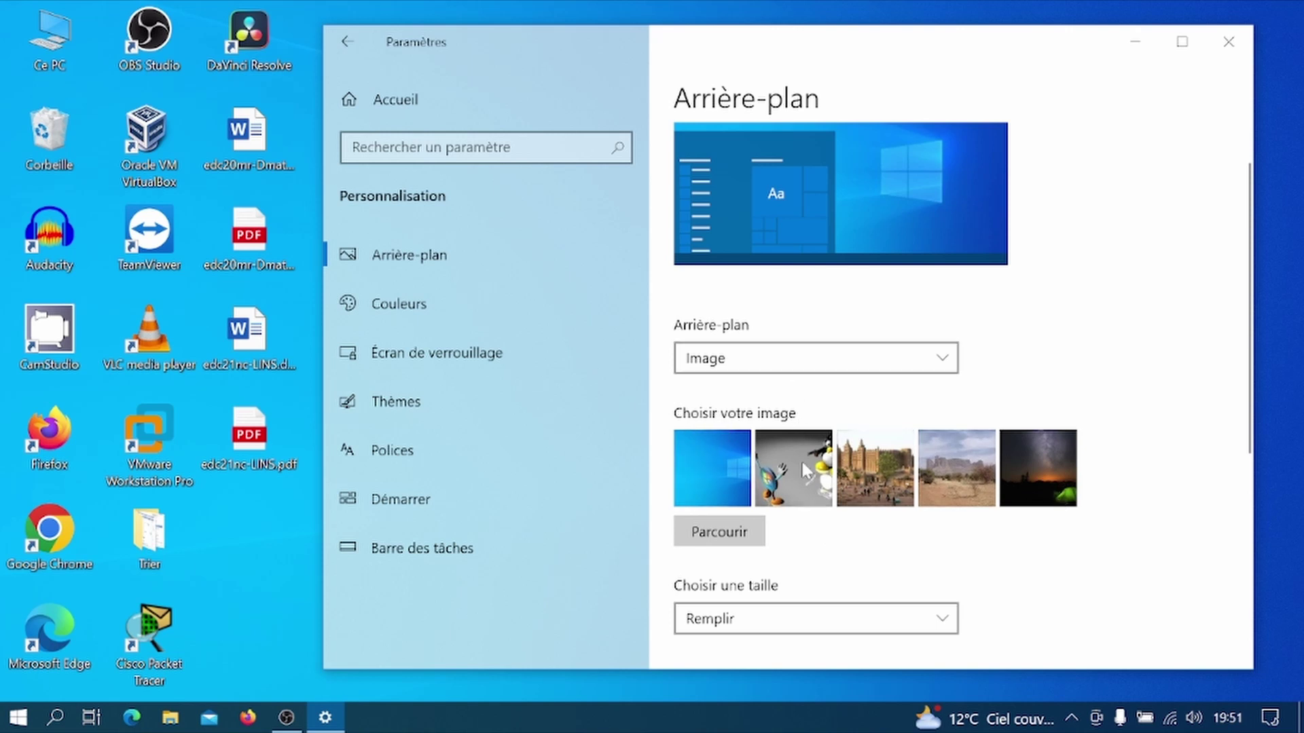
pyautogui.click(1032, 466)
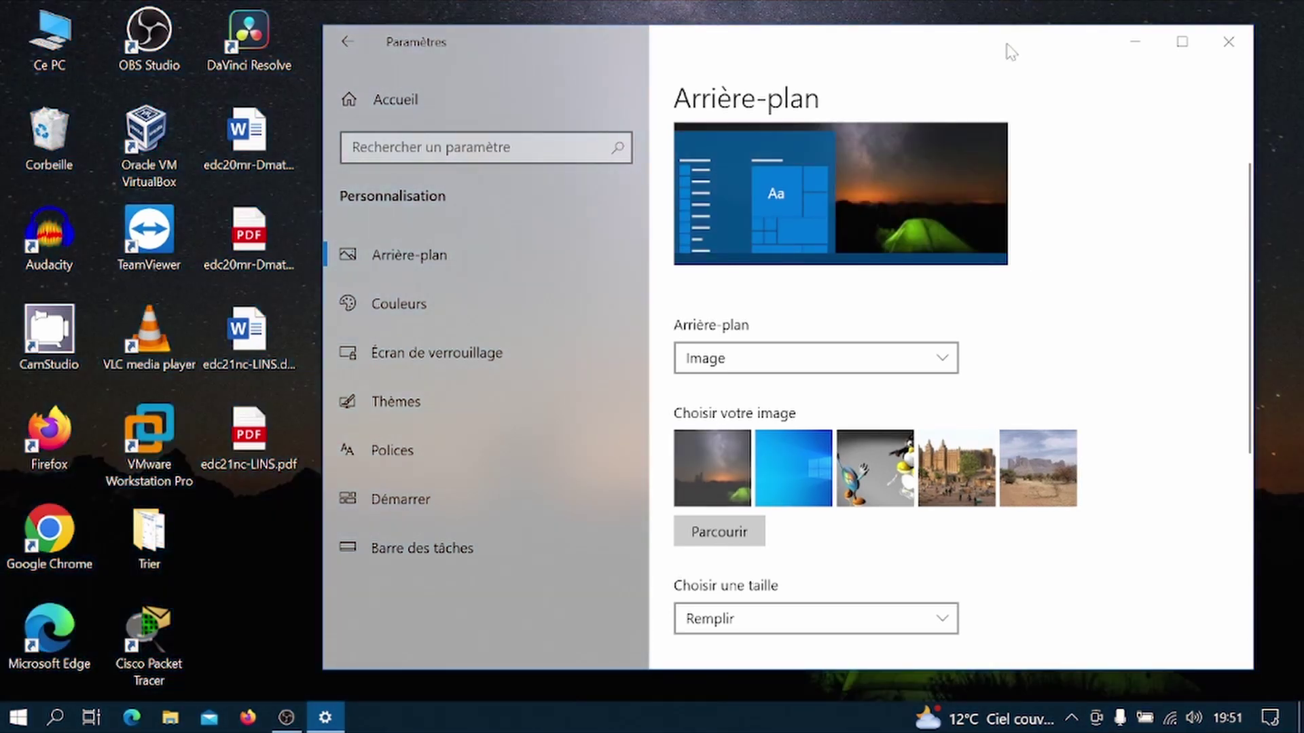
pyautogui.moveTo(981, 41); pyautogui.dragTo(864, 27)
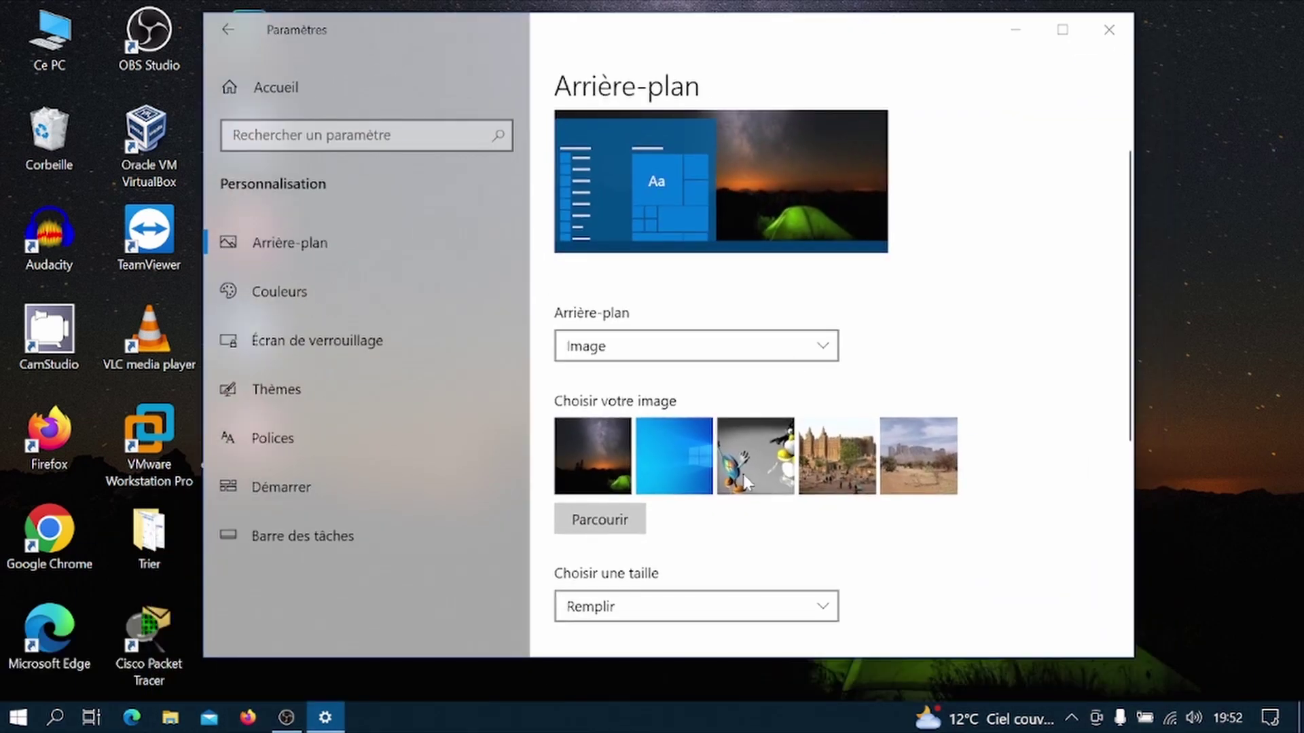
# Step: Try the mud-brick mosque picture and the dry mountain landscape as desktop background, moving the settings window to view each one
pyautogui.click(833, 463)
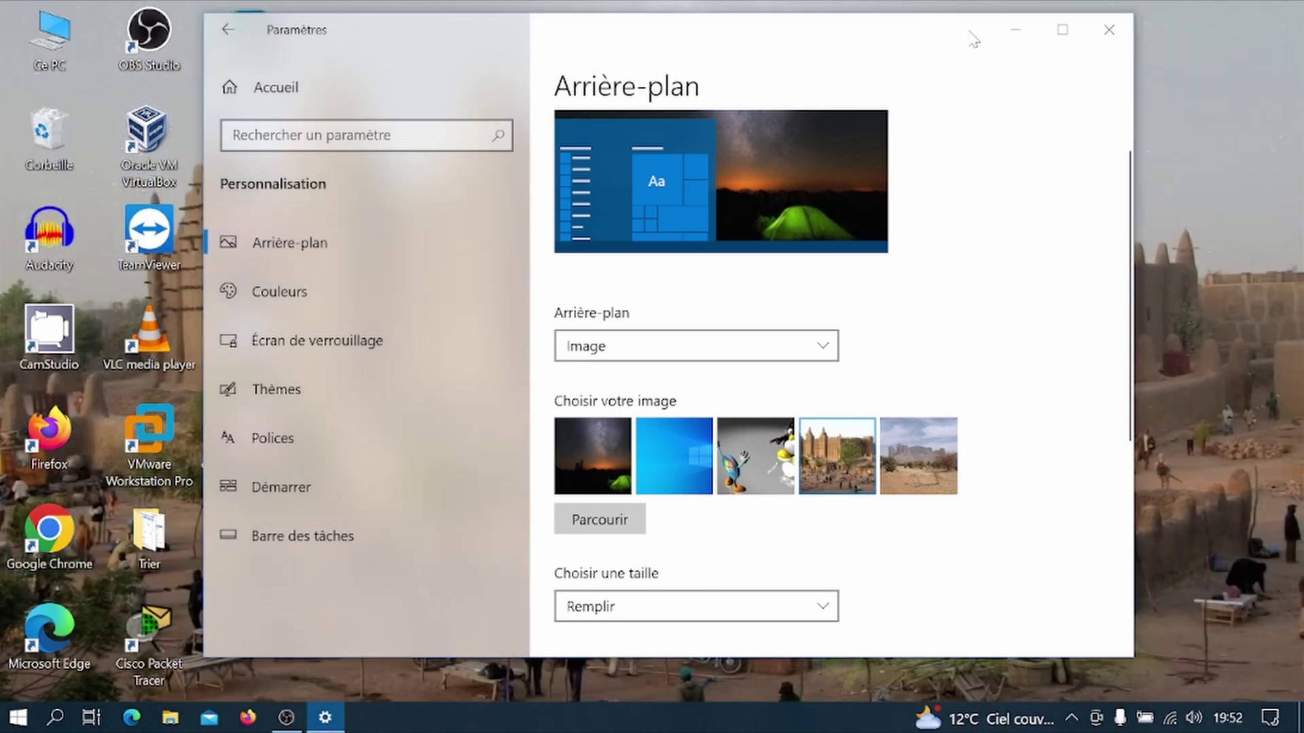
pyautogui.moveTo(967, 40)
pyautogui.mouseDown()
pyautogui.moveTo(1127, 453)
pyautogui.moveTo(1131, 723)
pyautogui.moveTo(917, 532)
pyautogui.moveTo(984, 47)
pyautogui.mouseUp()
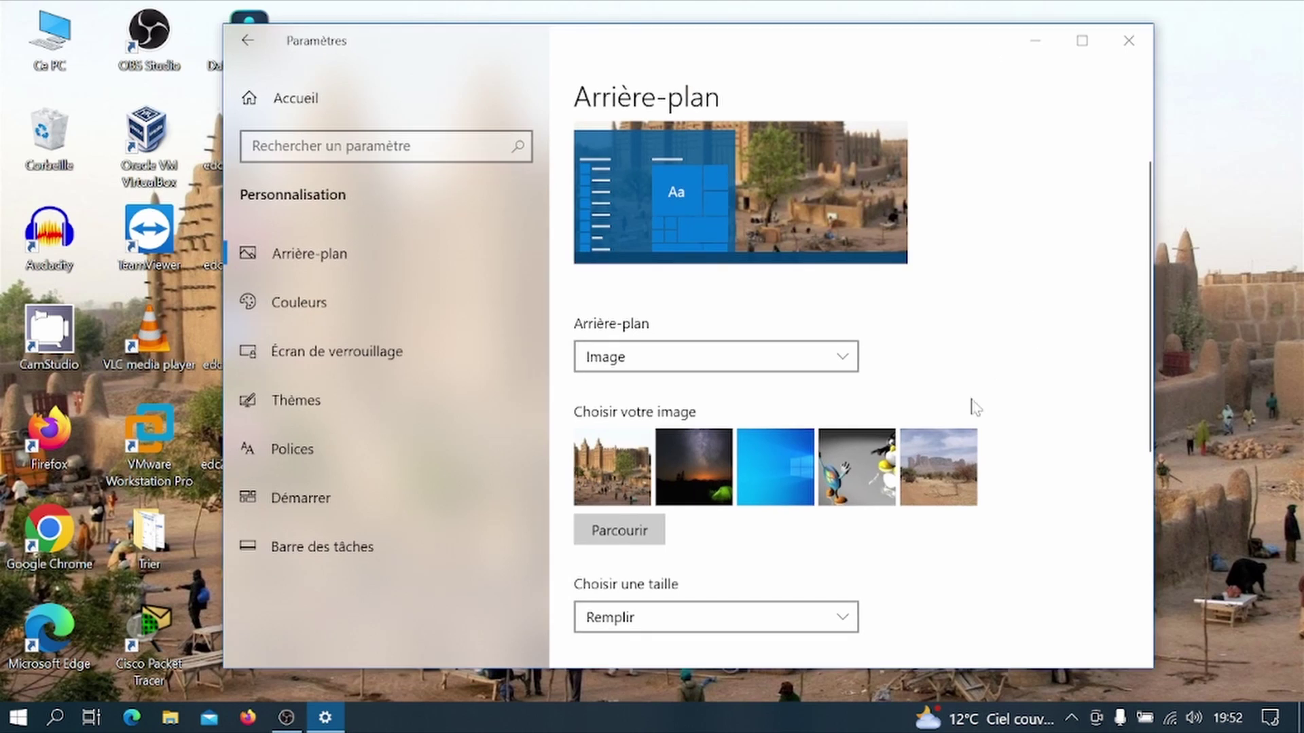
pyautogui.click(939, 486)
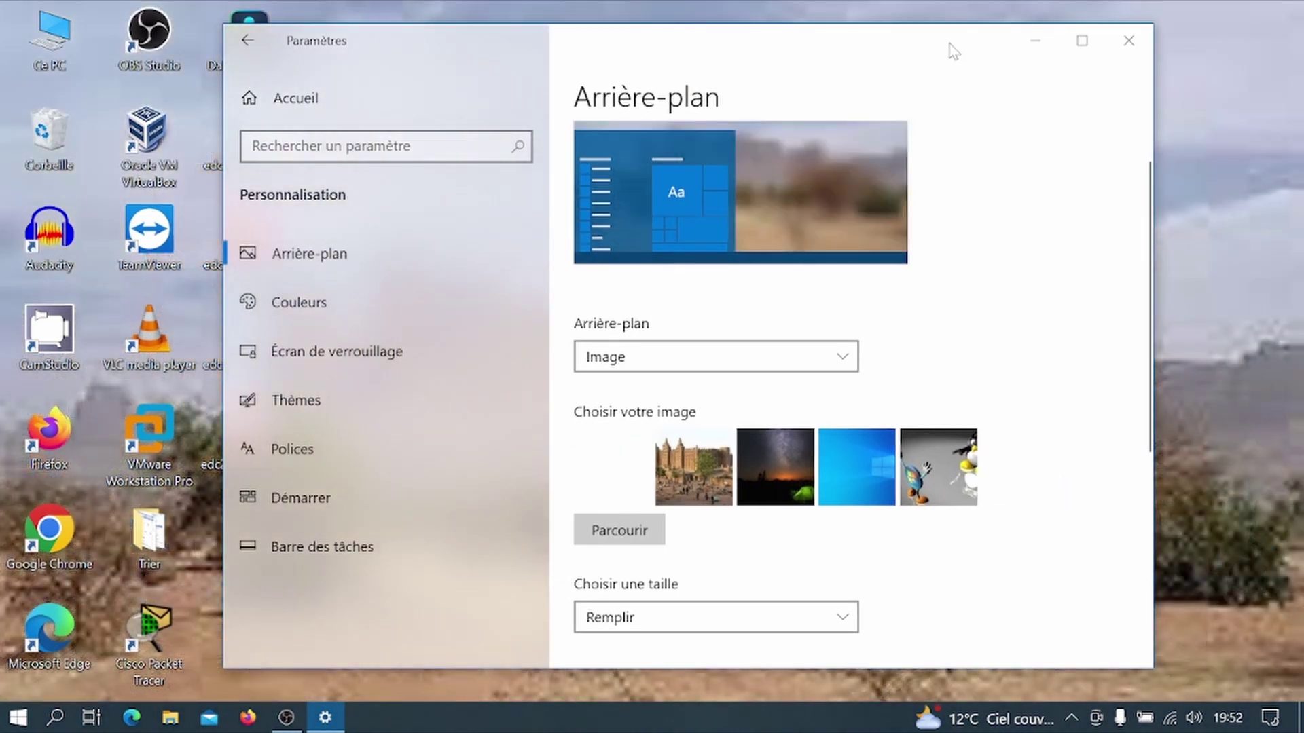
pyautogui.moveTo(951, 49)
pyautogui.mouseDown()
pyautogui.moveTo(1129, 408)
pyautogui.moveTo(1109, 614)
pyautogui.moveTo(764, 567)
pyautogui.moveTo(582, 605)
pyautogui.moveTo(806, 416)
pyautogui.moveTo(957, 151)
pyautogui.moveTo(945, 49)
pyautogui.mouseUp()
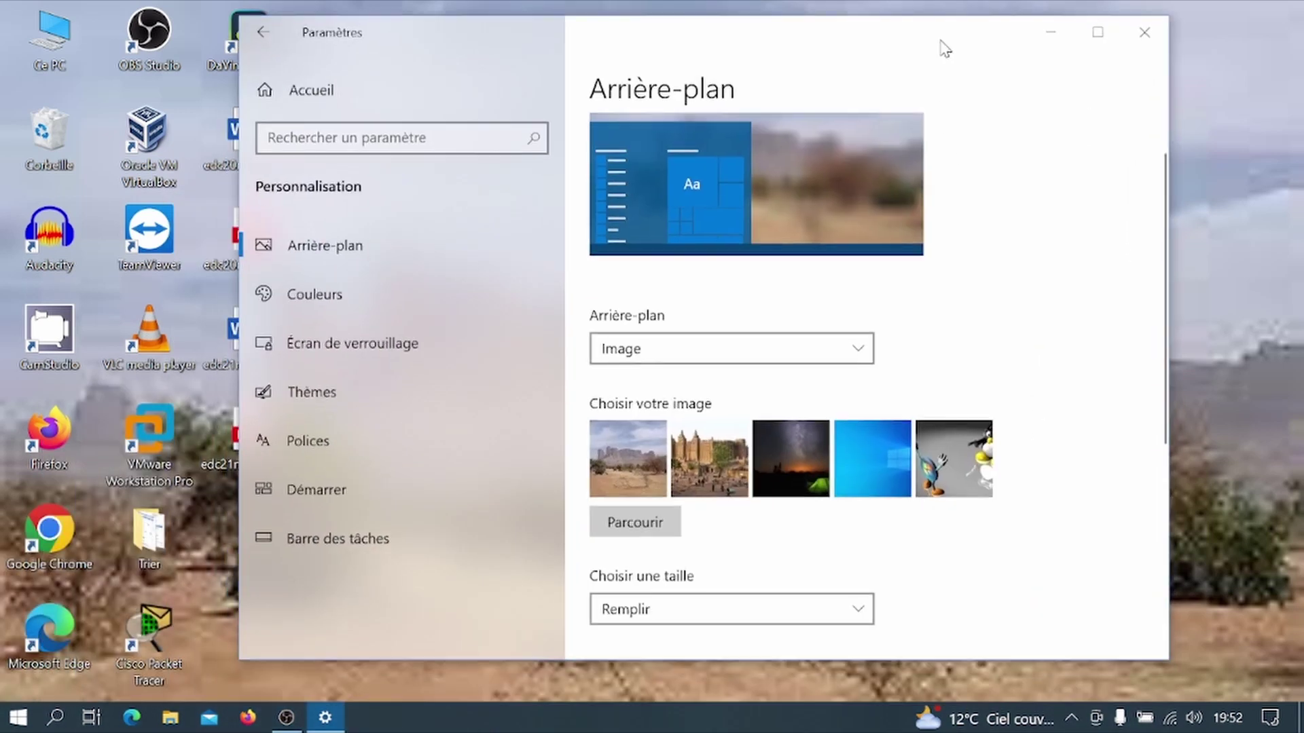
# Step: Browse to the Fond d'écran folder inside Images, set bamako.jpg as desktop background, and move the settings window to view it
pyautogui.click(635, 522)
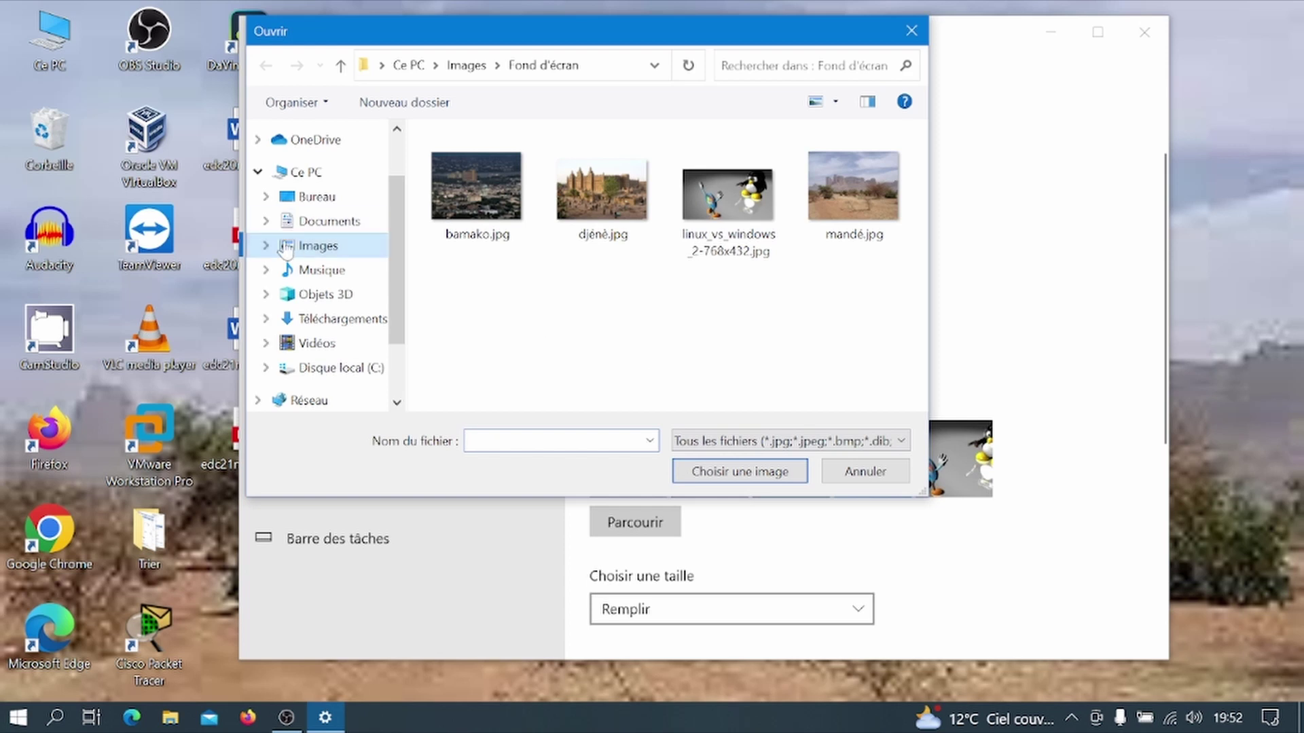
pyautogui.click(316, 248)
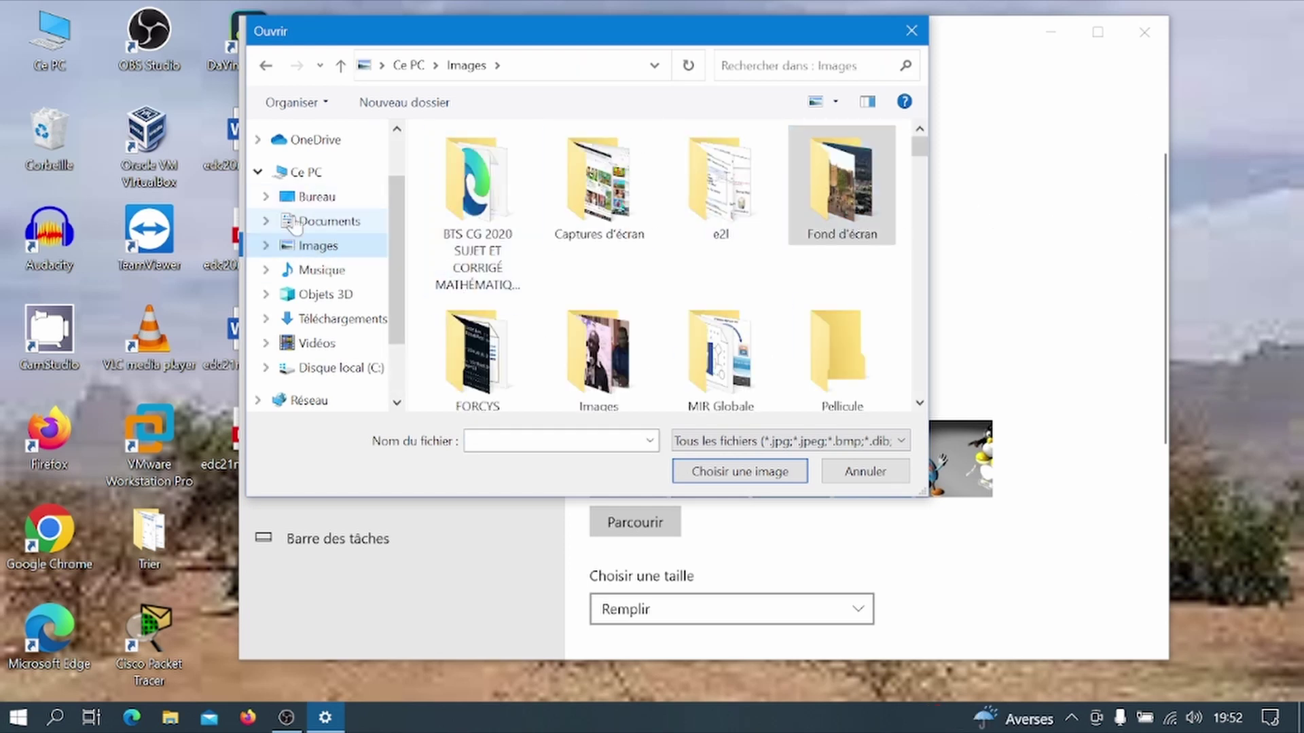
pyautogui.doubleClick(851, 177)
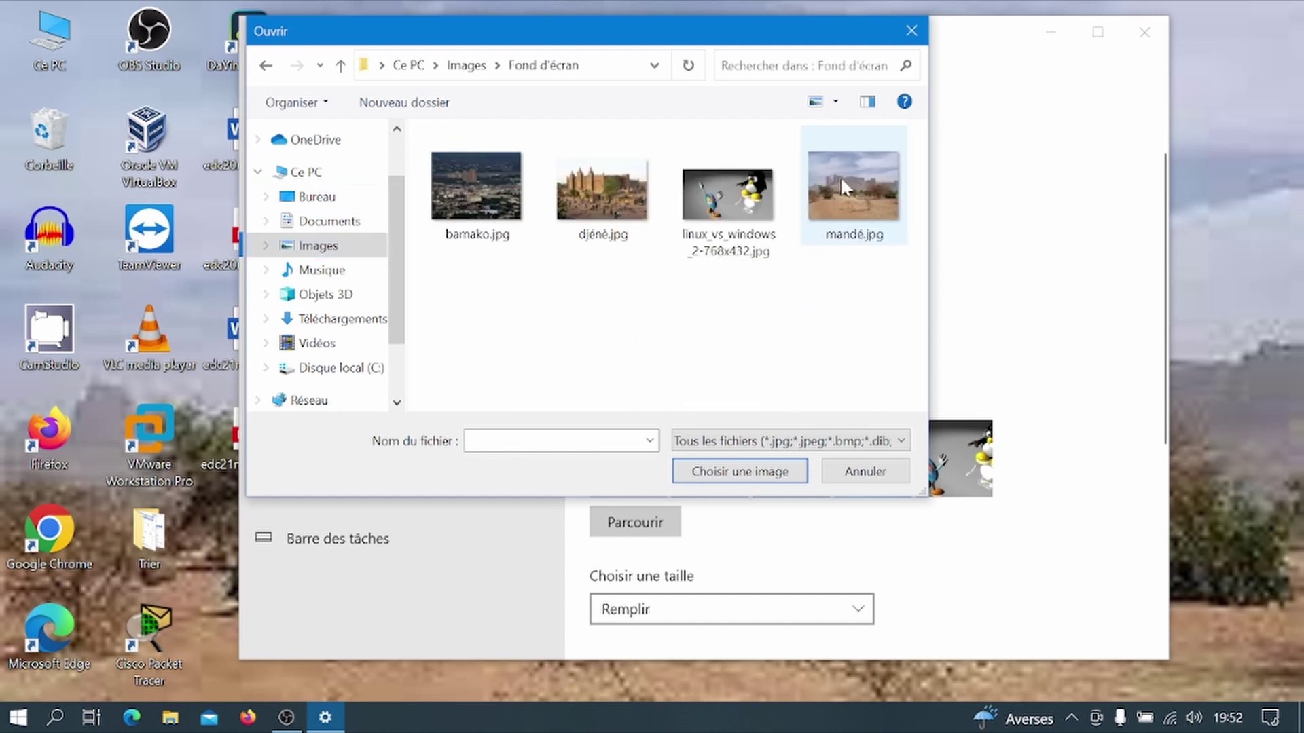
pyautogui.click(498, 216)
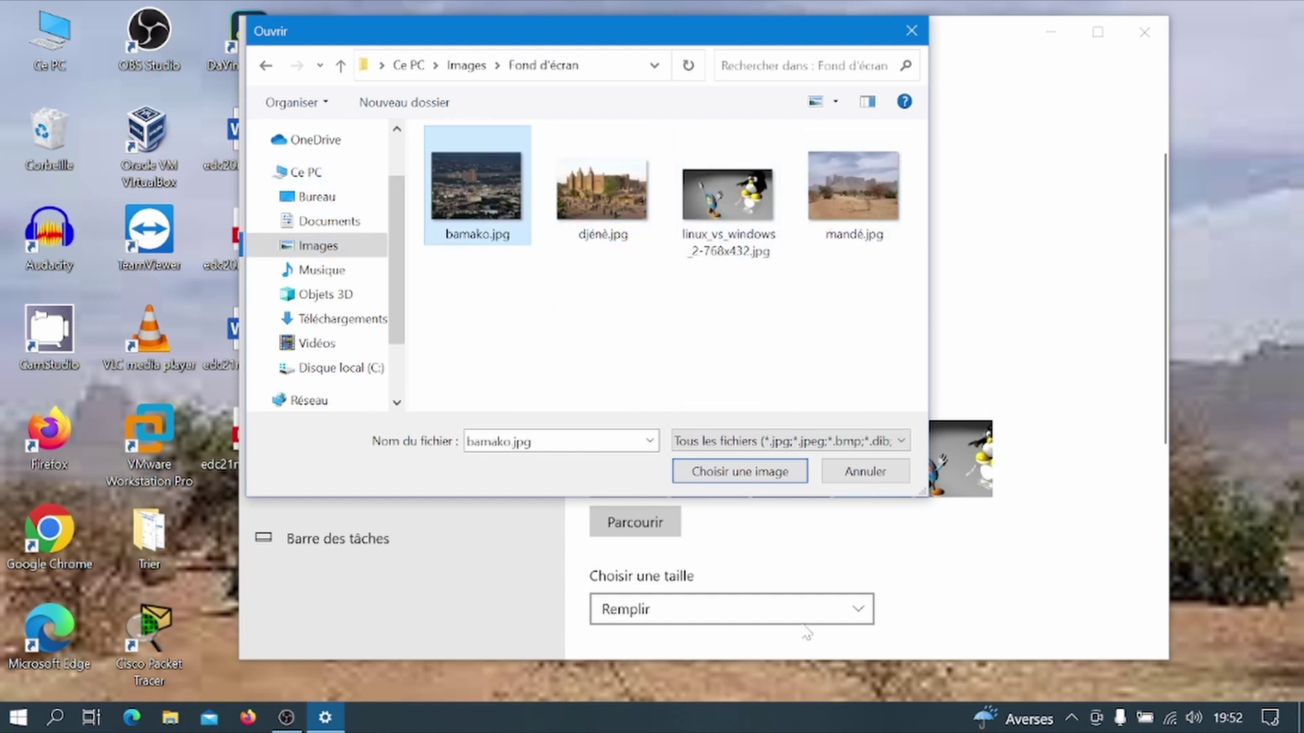
pyautogui.click(760, 477)
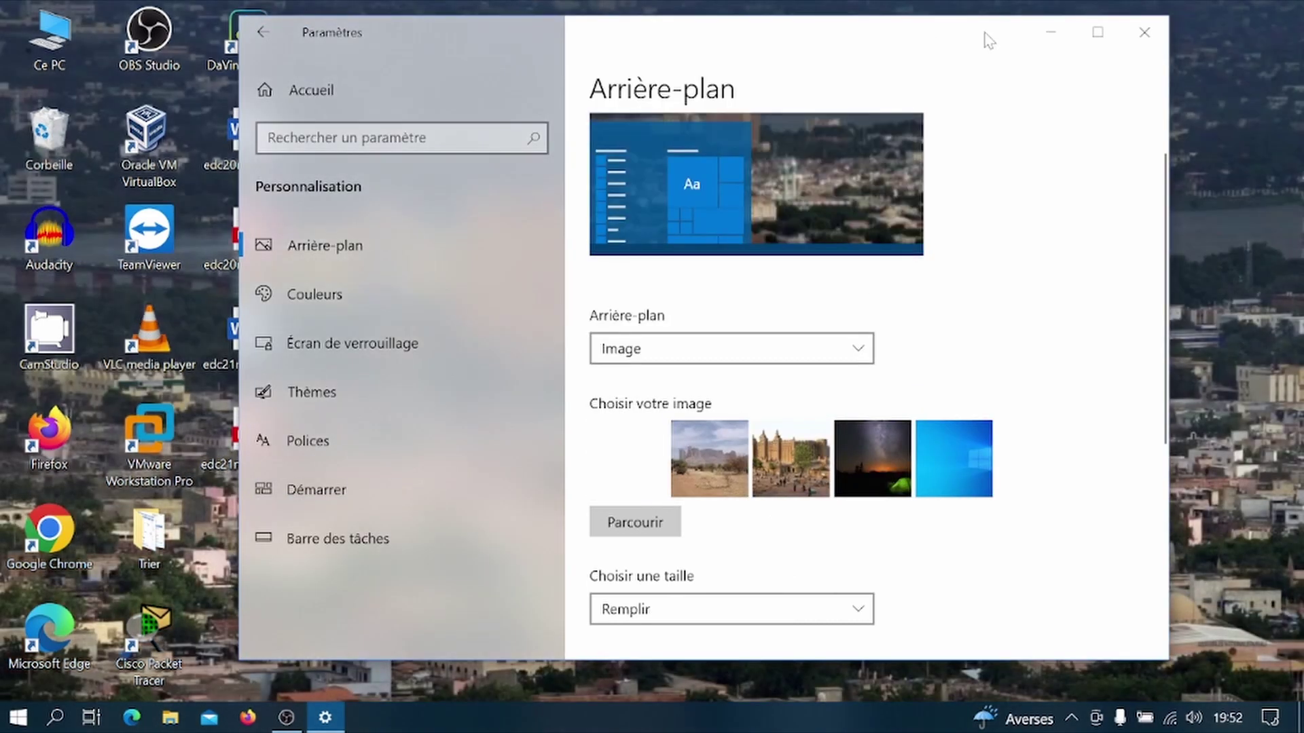
pyautogui.moveTo(985, 38); pyautogui.dragTo(1080, 19)
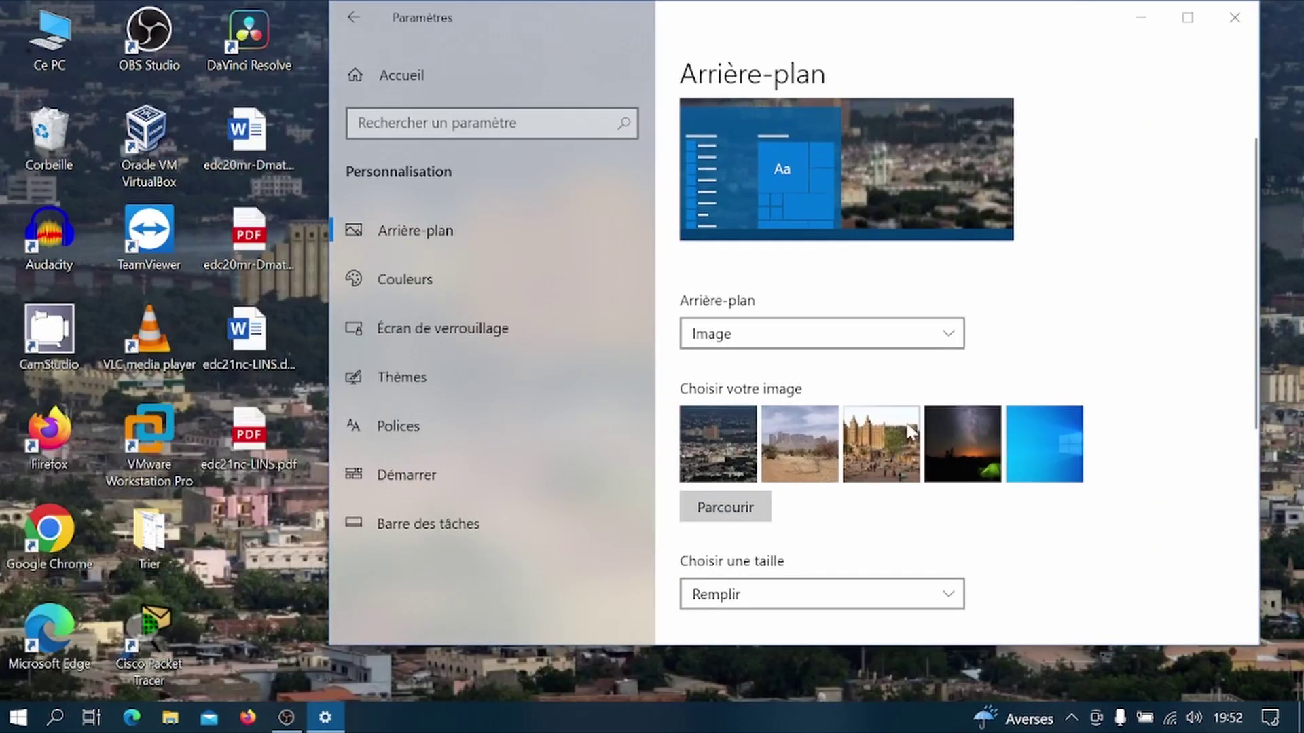
pyautogui.click(718, 503)
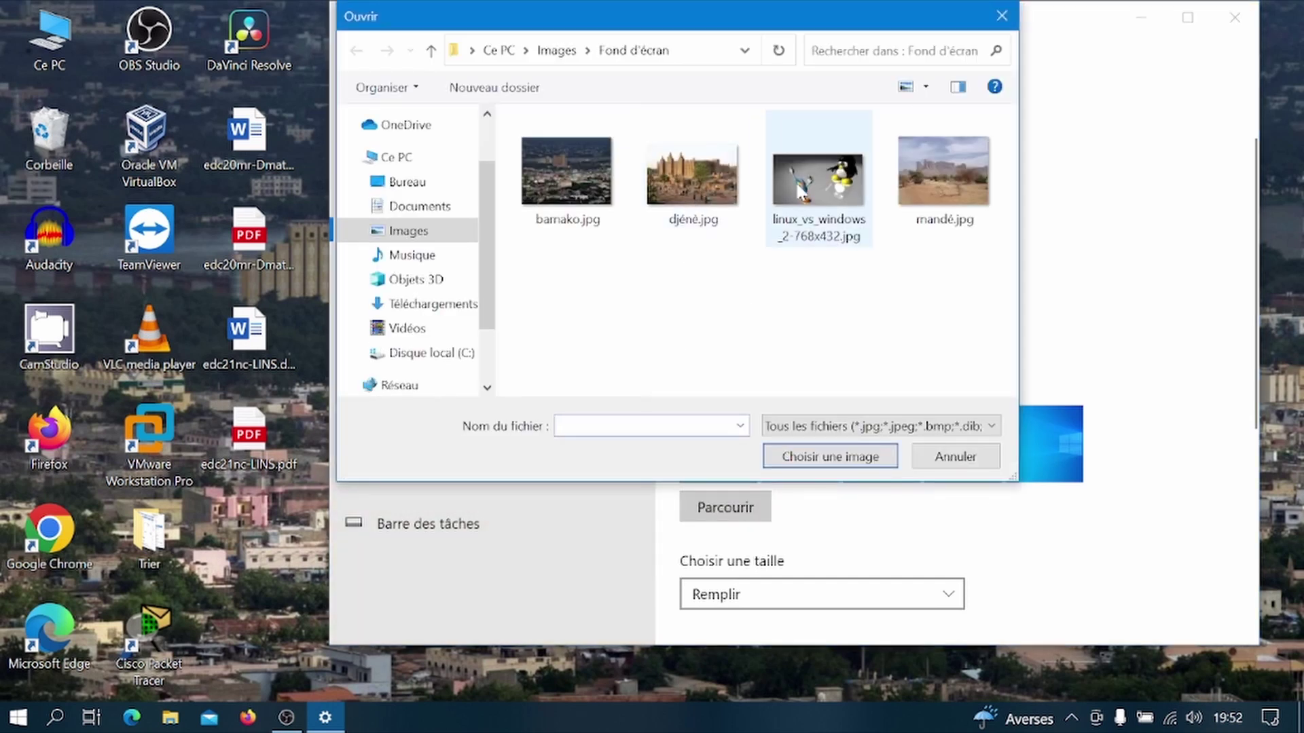
pyautogui.click(802, 190)
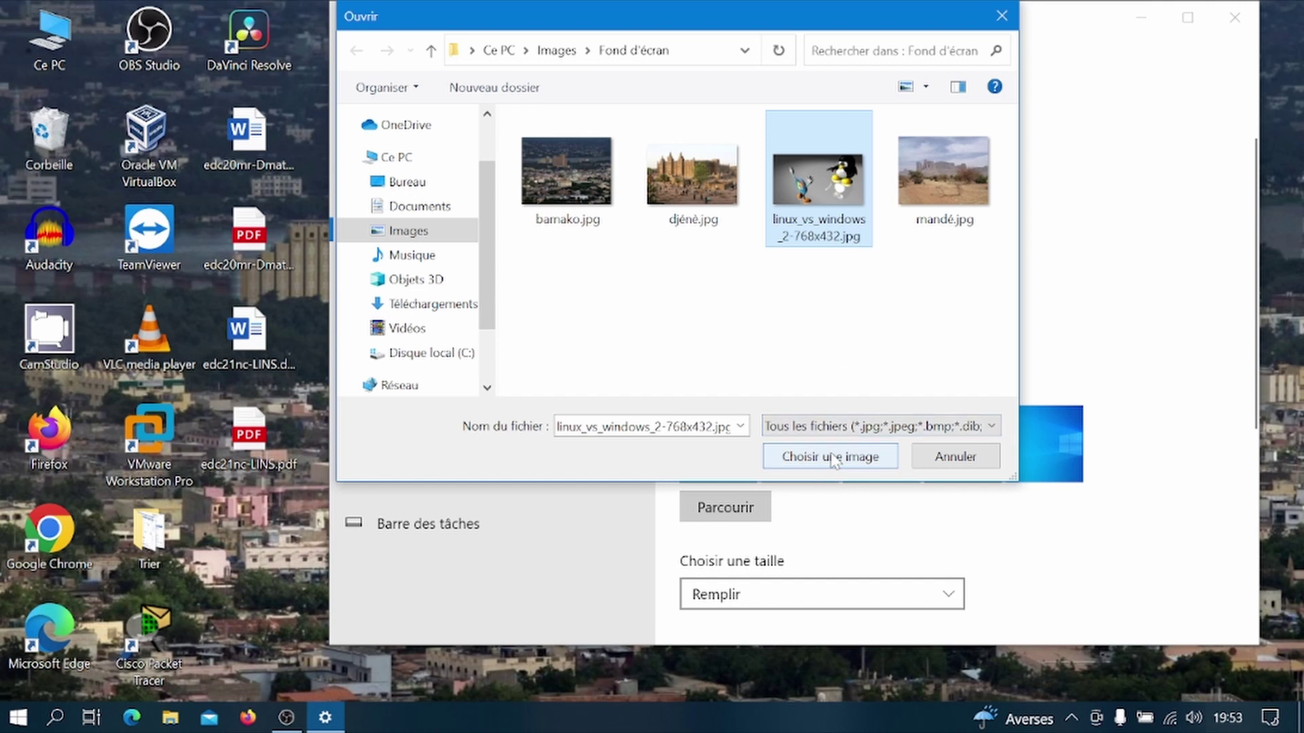
pyautogui.click(1002, 16)
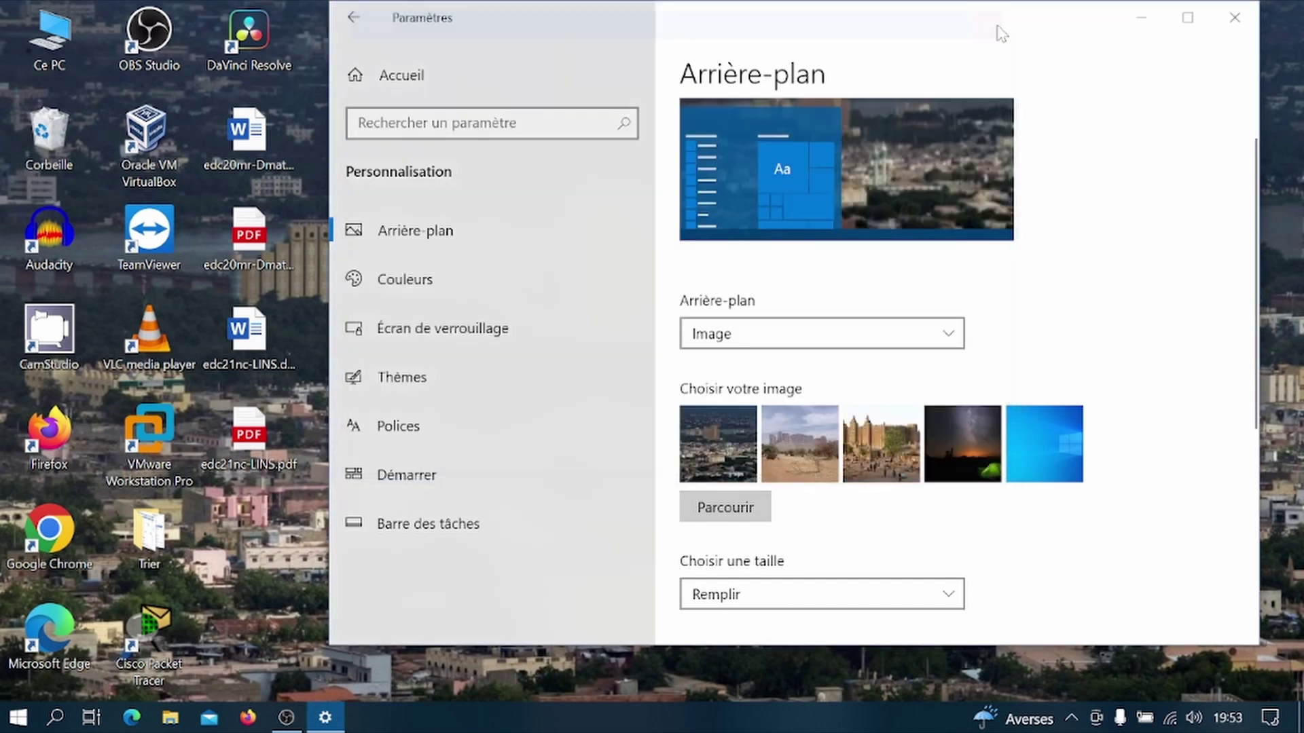
# Step: Open Images > Fond d'écran in File Explorer and examine the file details of bamako.jpg and djéné.jpg, including their dimensions
pyautogui.click(170, 718)
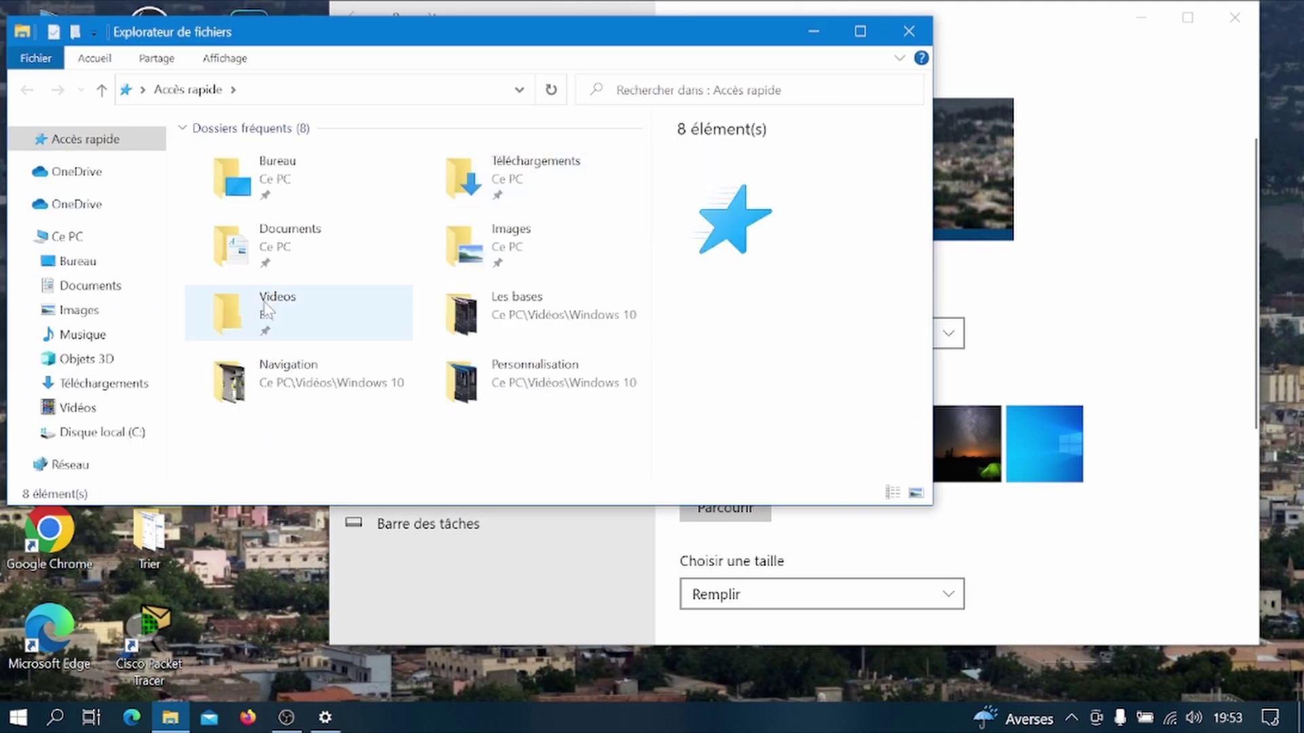
pyautogui.doubleClick(487, 253)
pyautogui.doubleClick(570, 182)
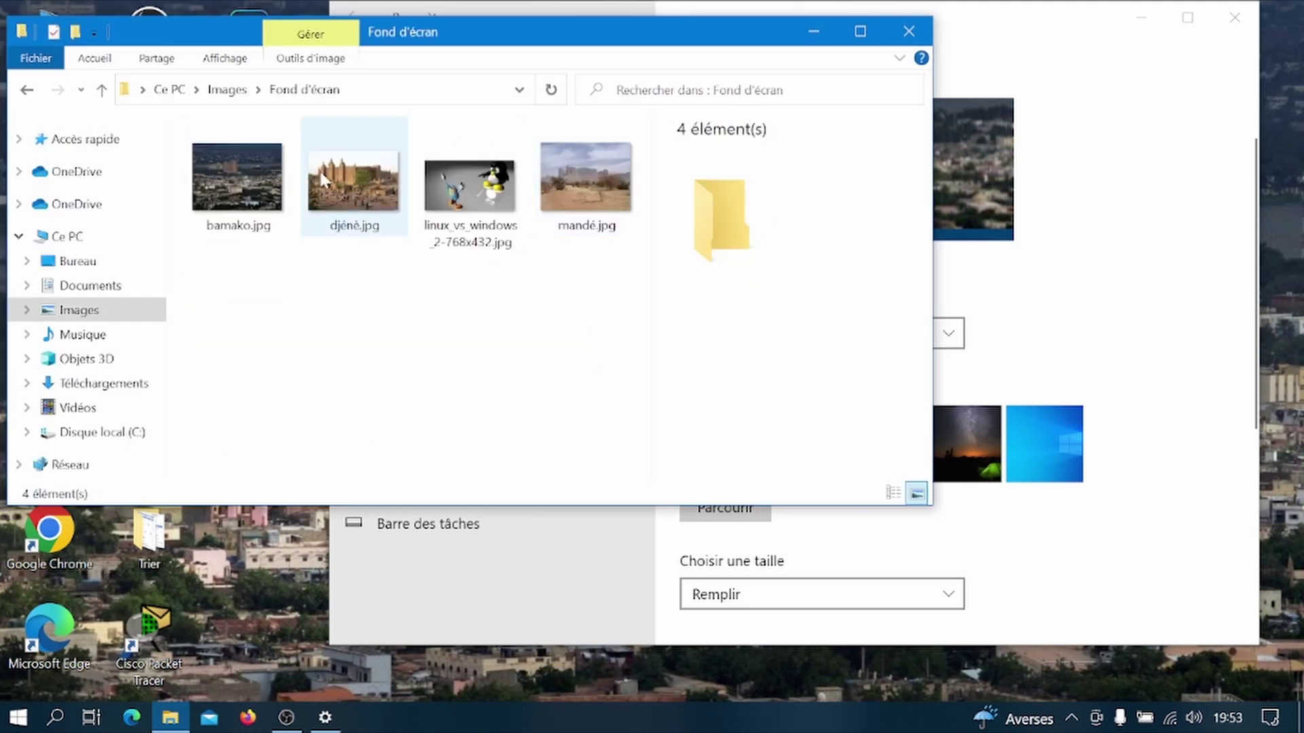
pyautogui.click(205, 173)
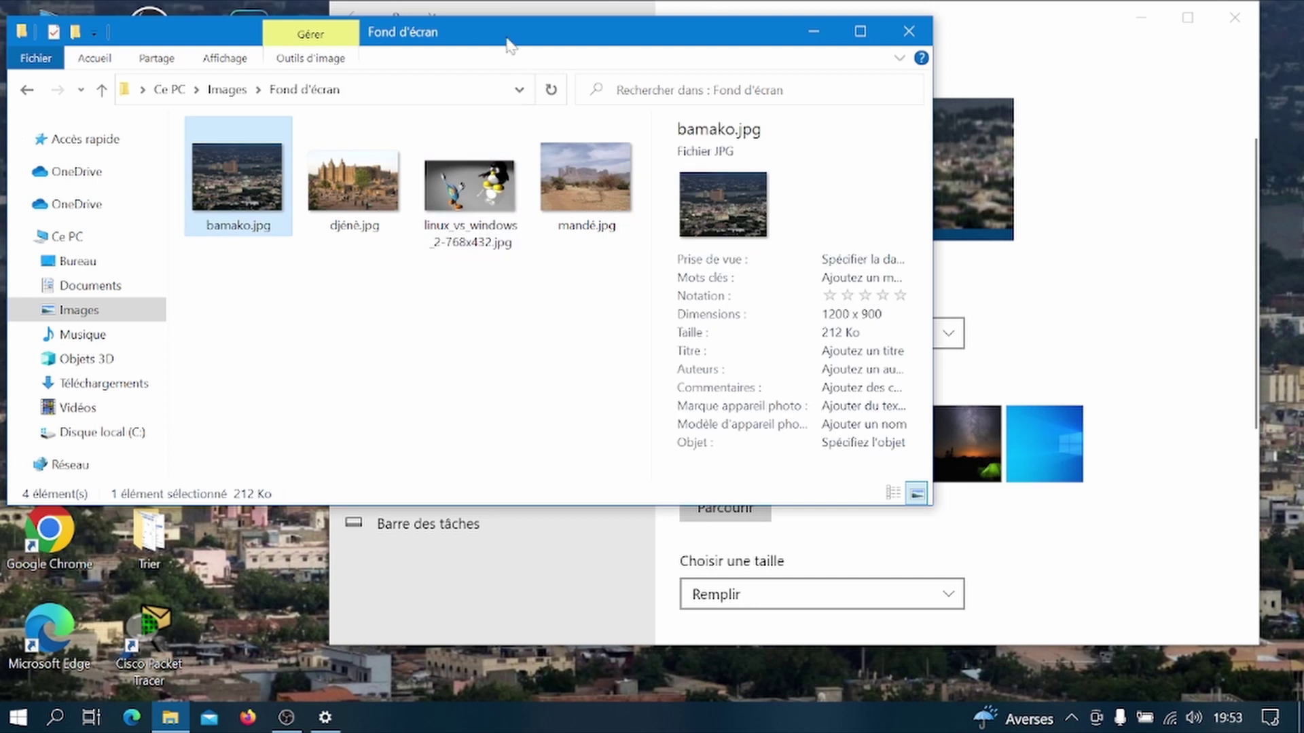
pyautogui.moveTo(508, 27); pyautogui.dragTo(627, 147)
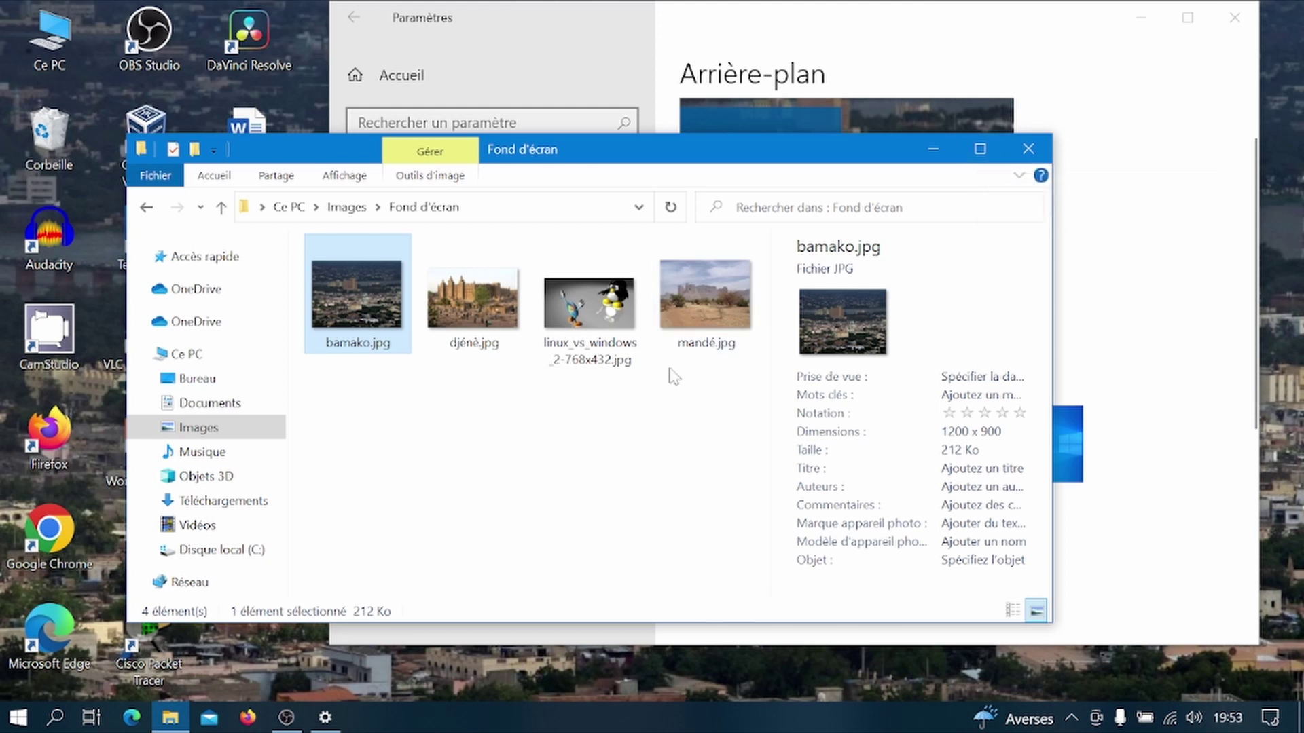
pyautogui.click(513, 325)
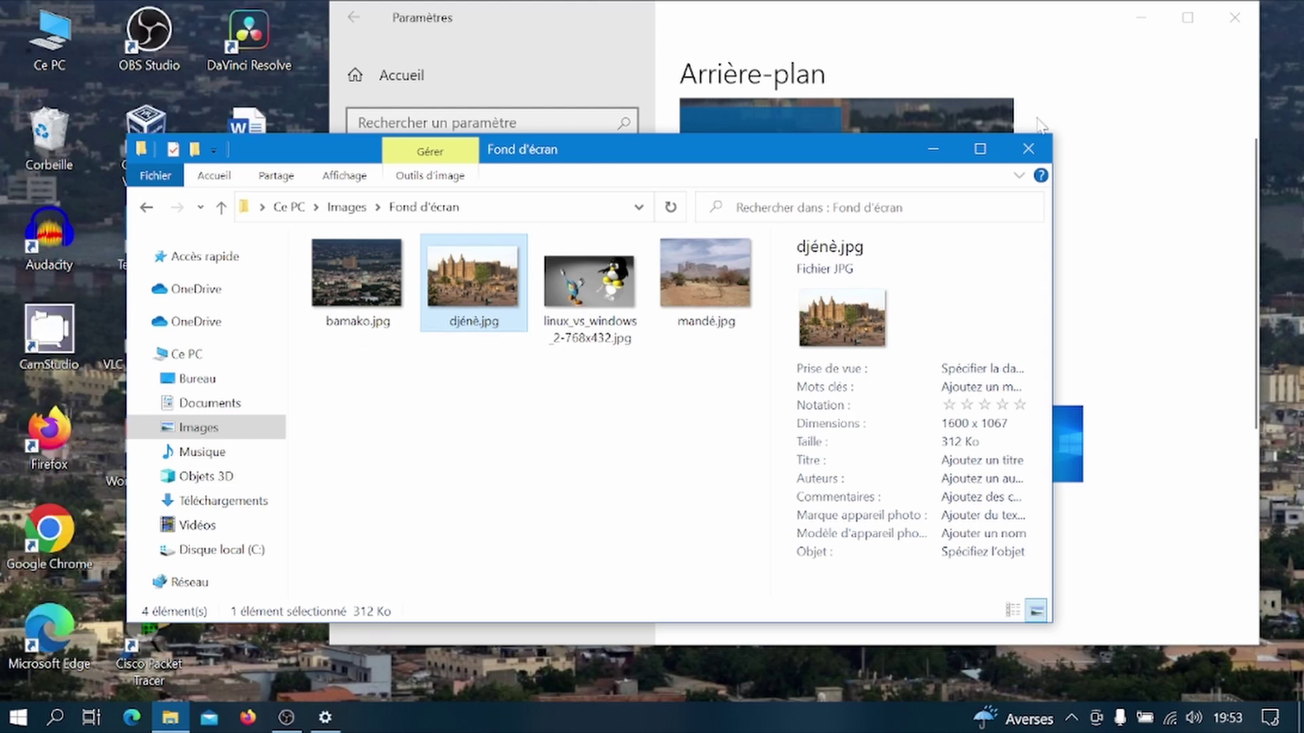
# Step: Switch to the background settings, set the mud-brick mosque picture as background, and minimise the window to compare the desktop with the folder
pyautogui.click(1136, 121)
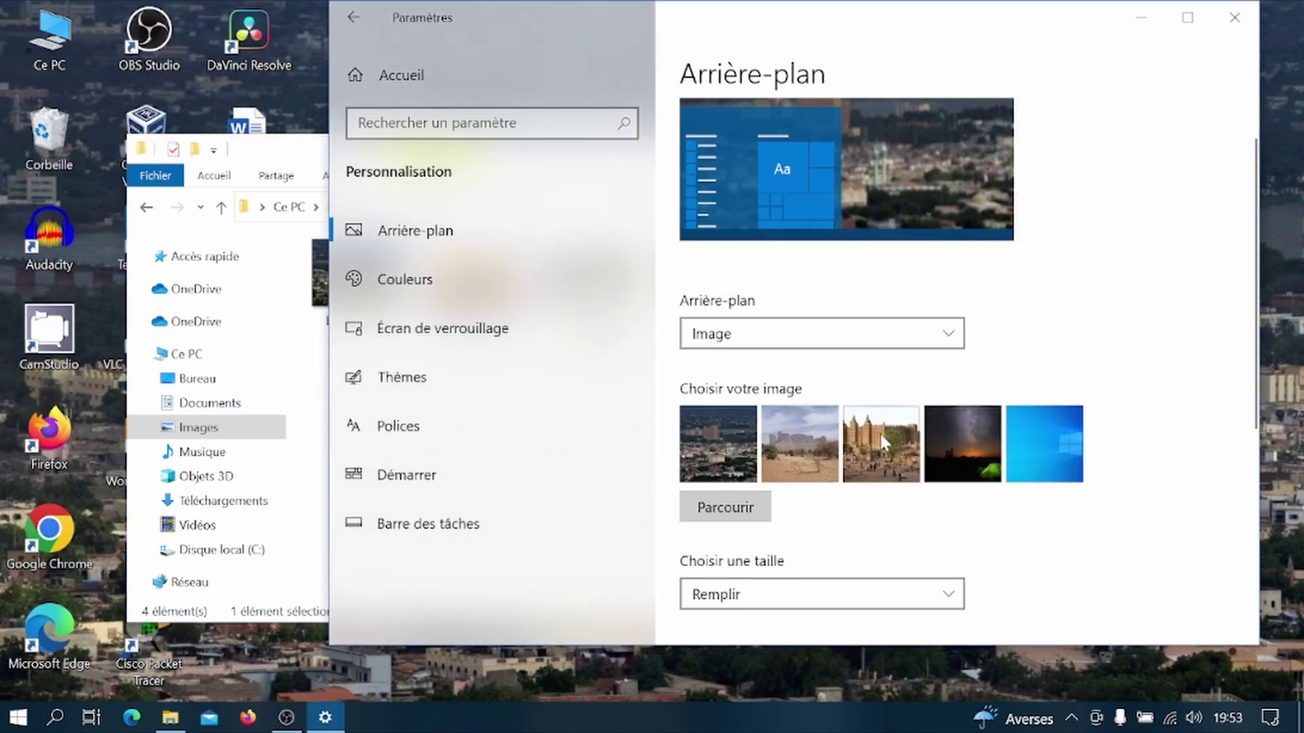
pyautogui.click(880, 433)
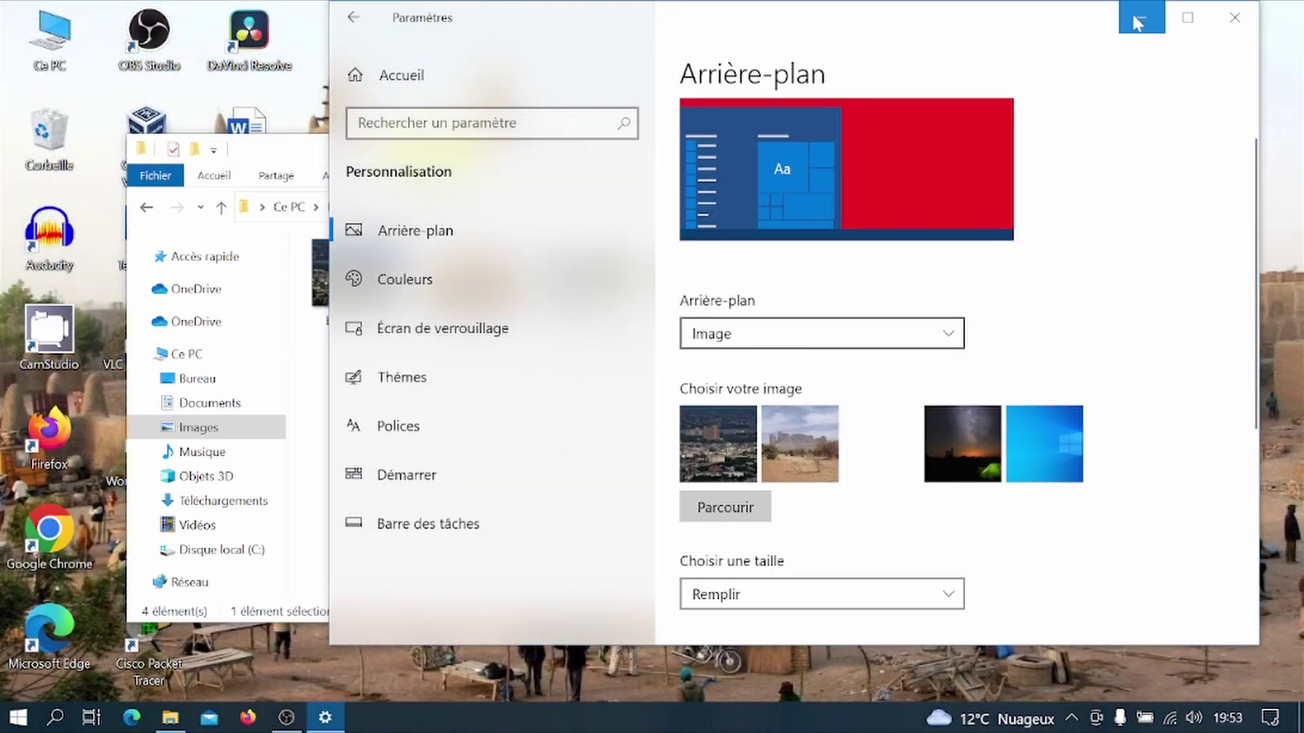
pyautogui.click(1141, 17)
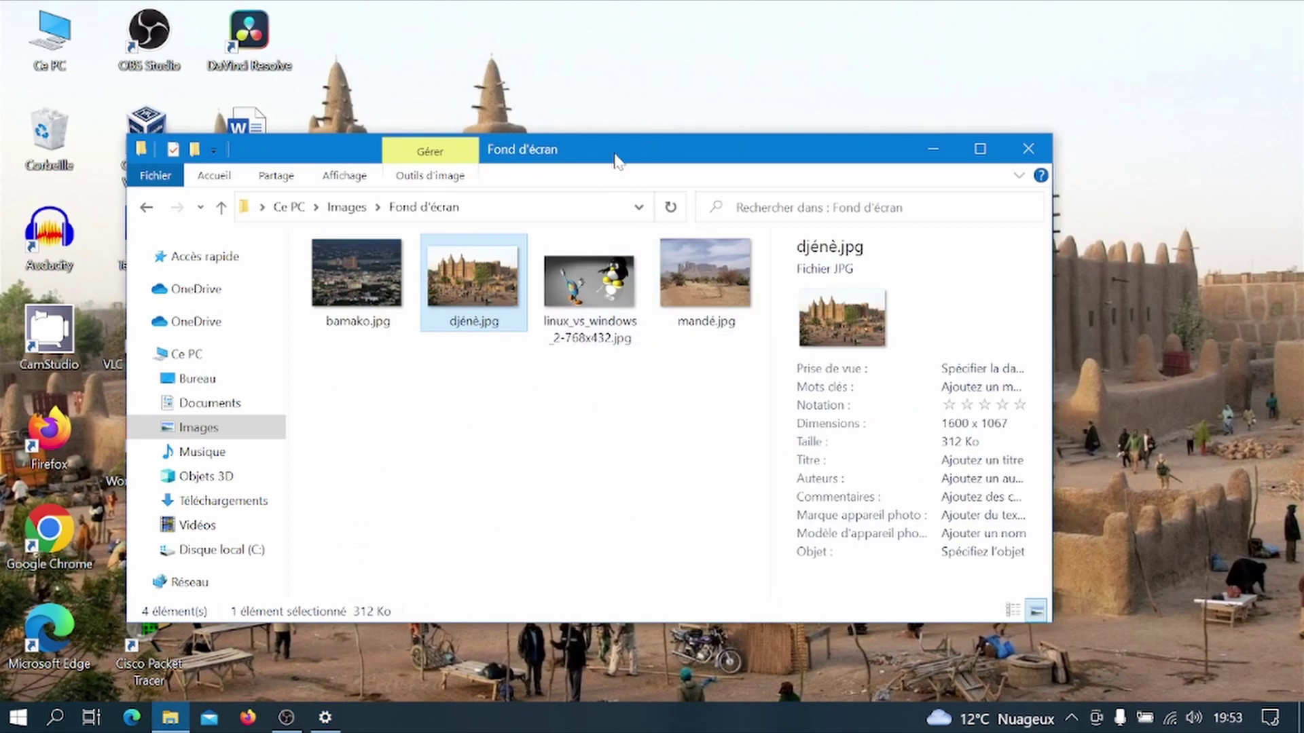
pyautogui.moveTo(617, 161); pyautogui.dragTo(695, 108)
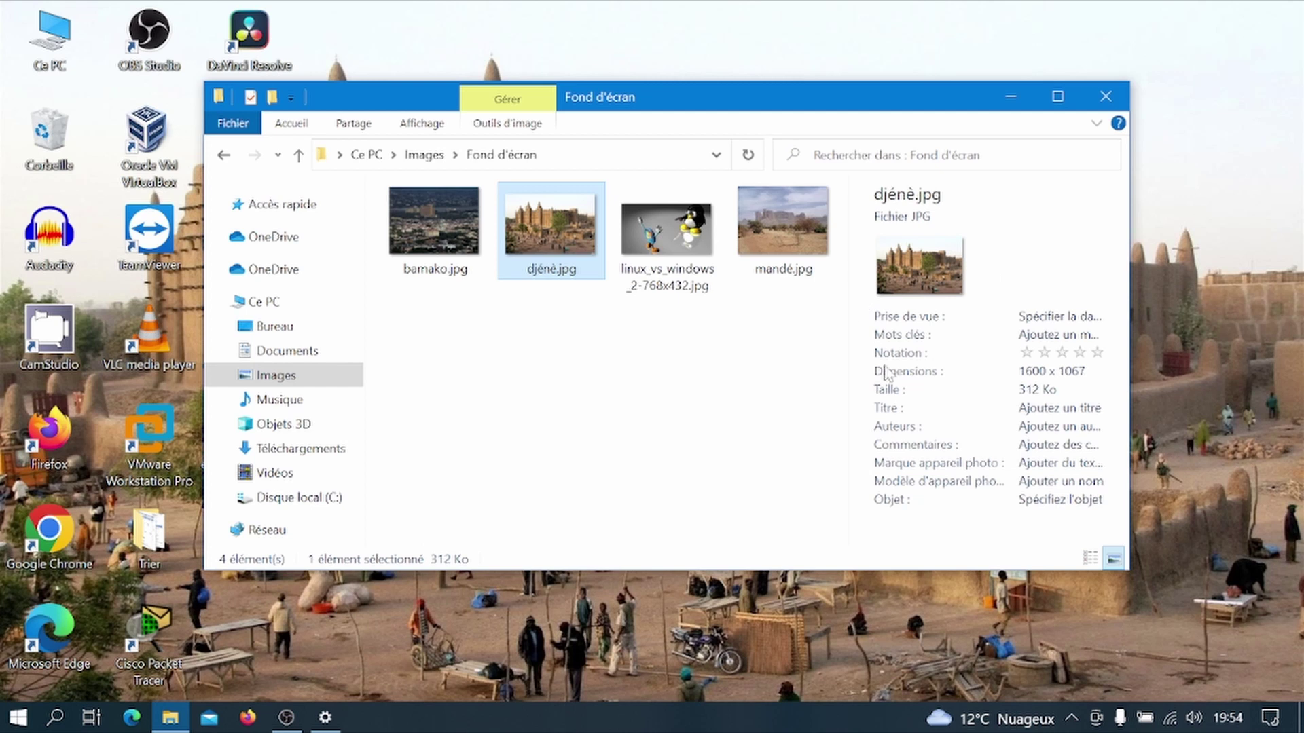
# Step: Look through the remaining options on the Arrière-plan settings page and minimise the open windows to reveal the whole desktop
pyautogui.click(325, 718)
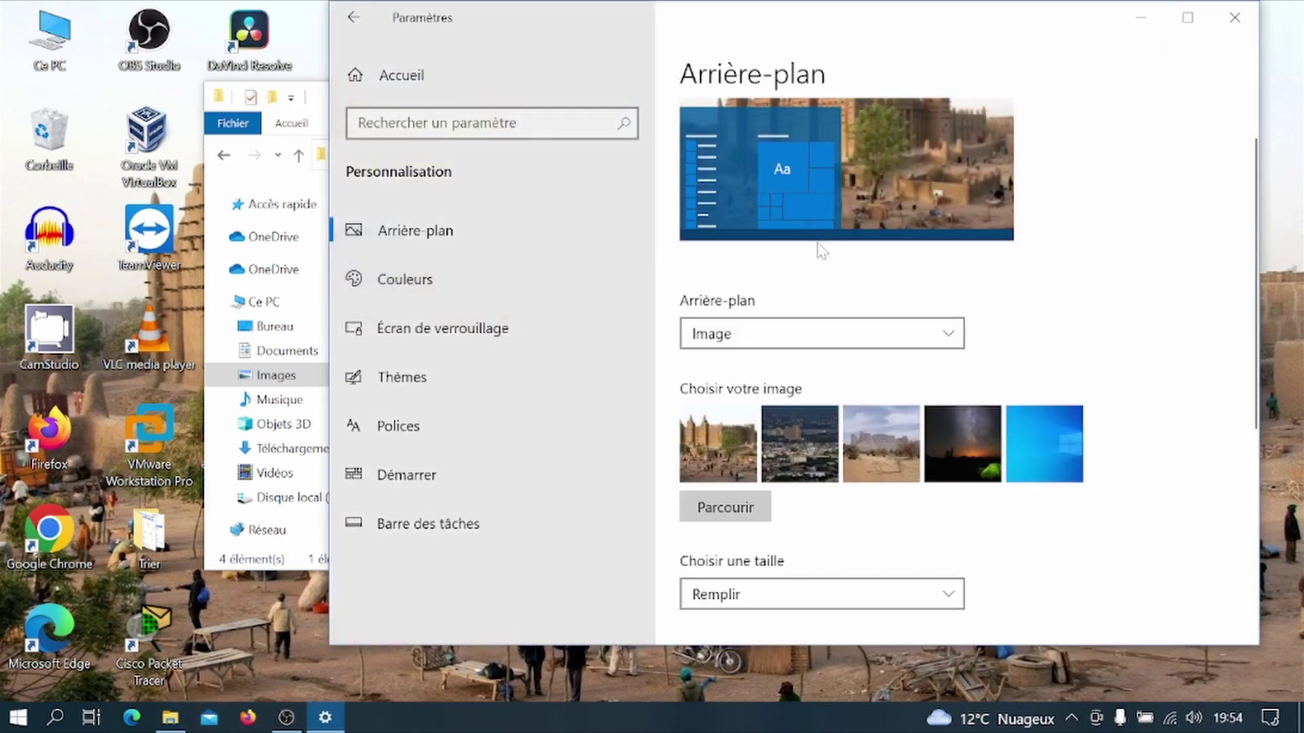
pyautogui.scroll(-6, 759, 379)
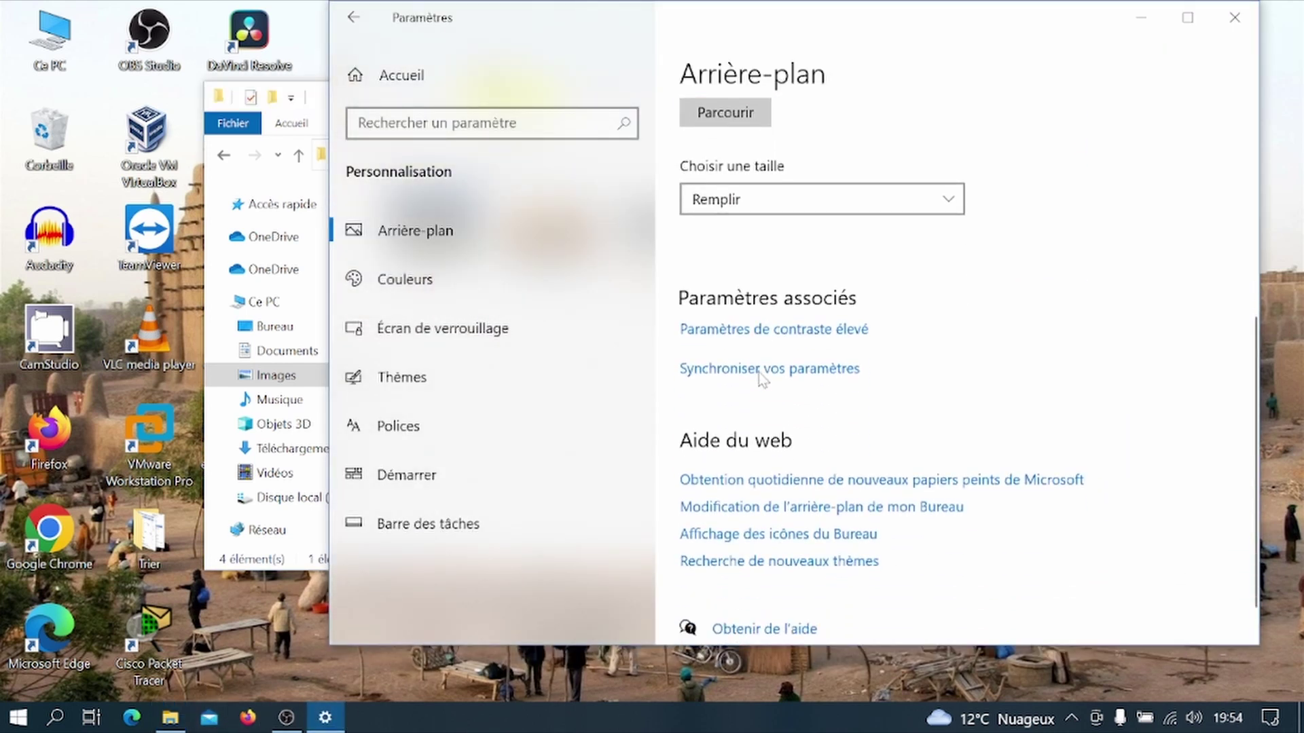
pyautogui.scroll(6, 759, 379)
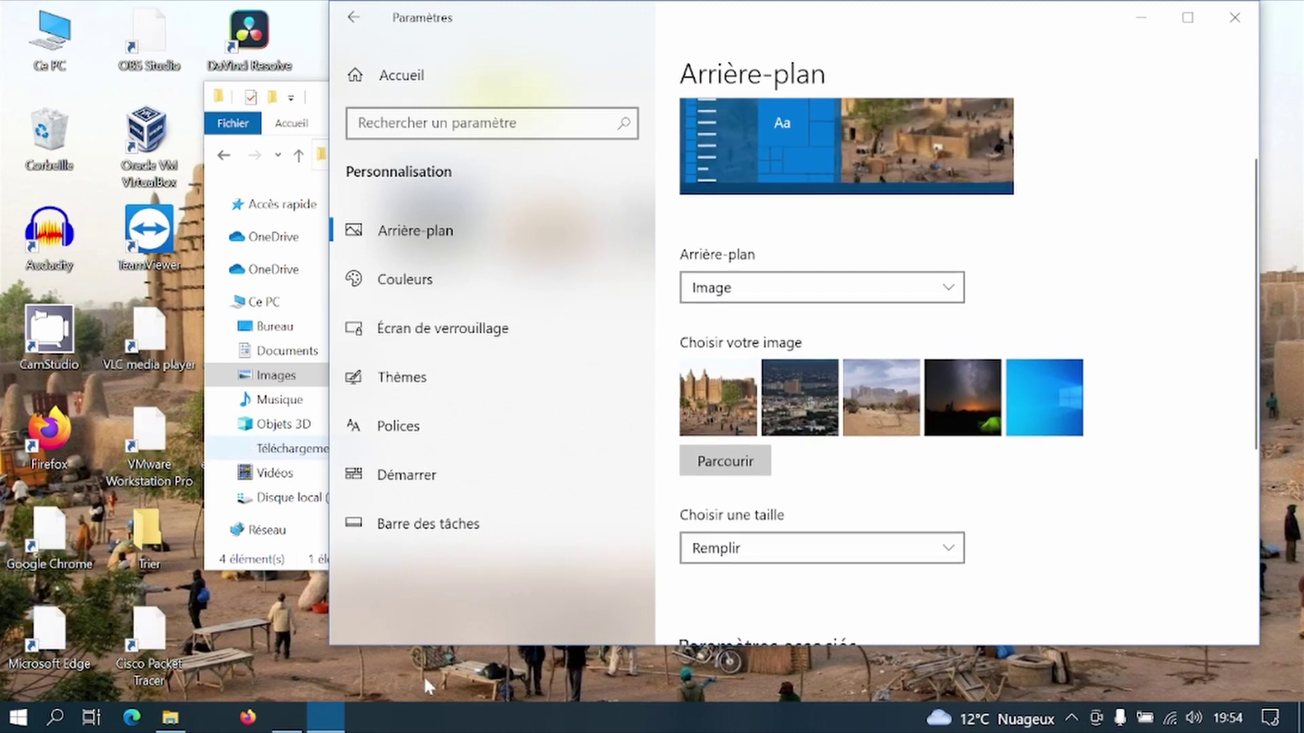
pyautogui.click(1141, 17)
pyautogui.click(1010, 96)
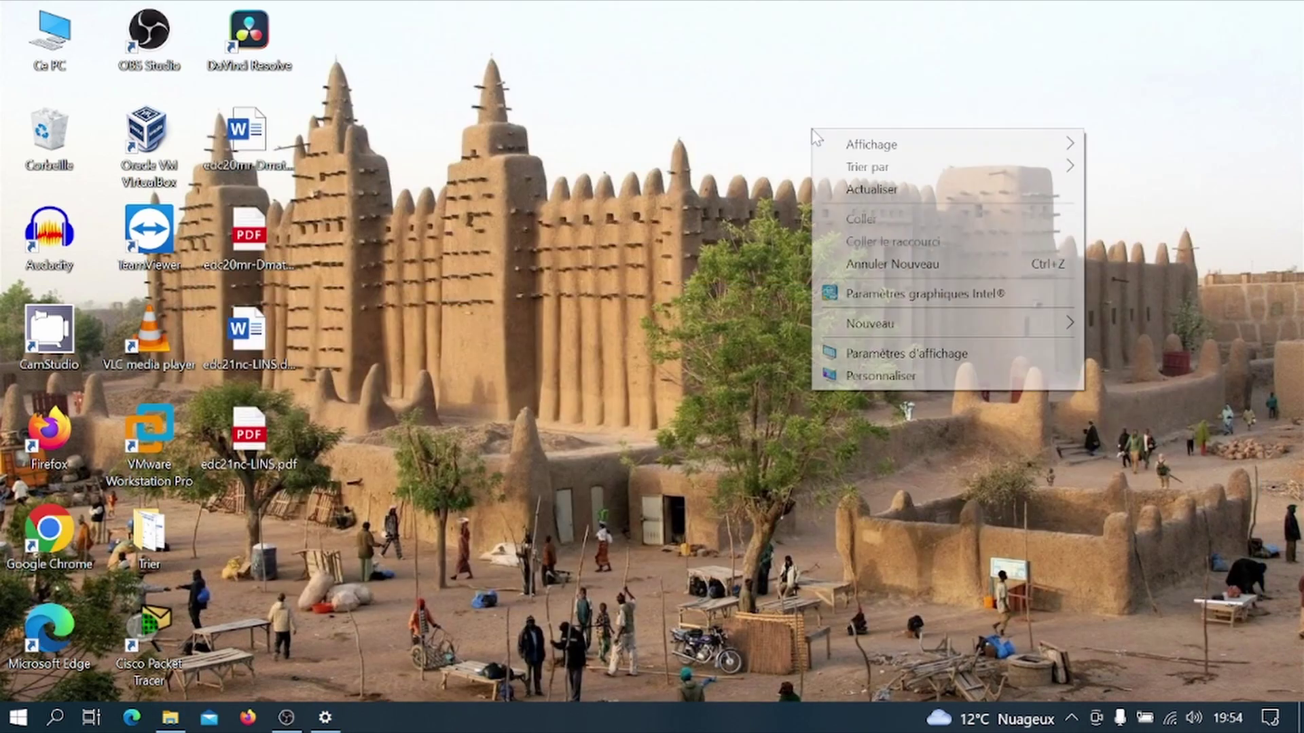
# Step: Open Paramètres d'affichage from the desktop, find the screen resolution, and return to File Explorer to compare it with djéné.jpg's dimensions
pyautogui.rightClick(814, 133)
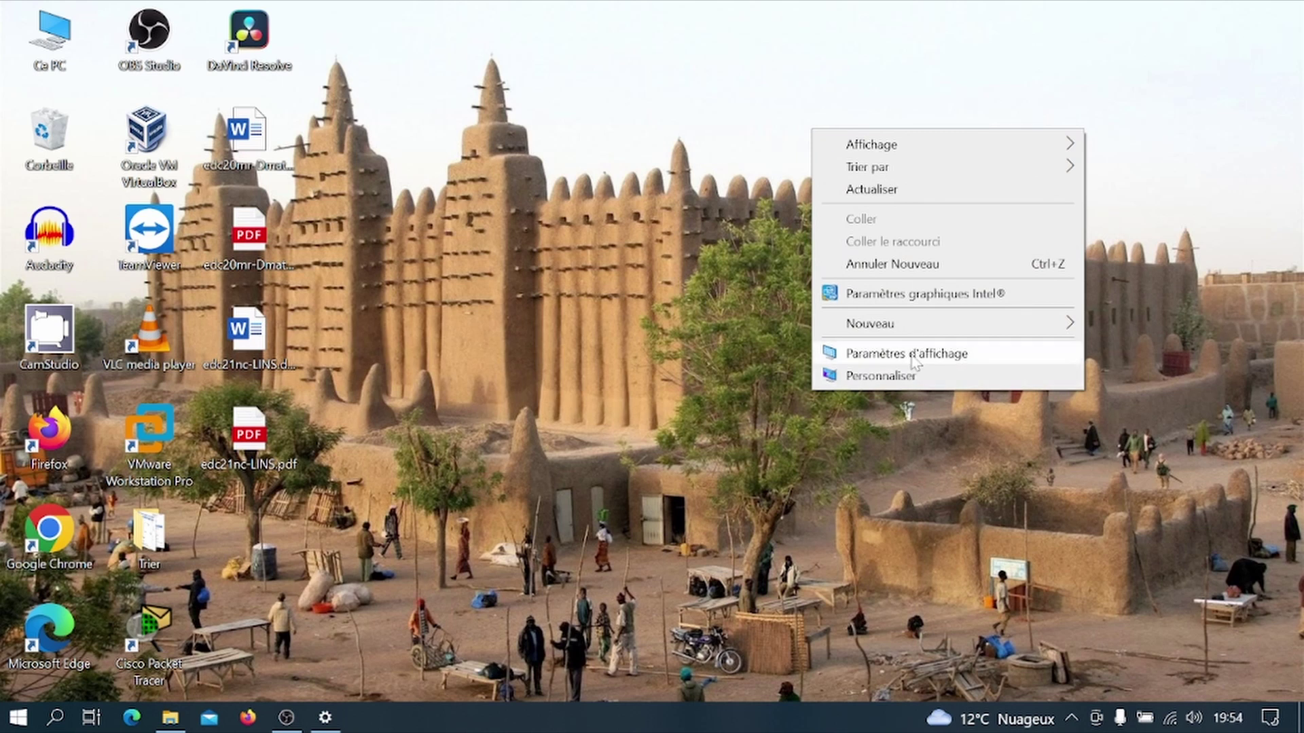
pyautogui.click(913, 360)
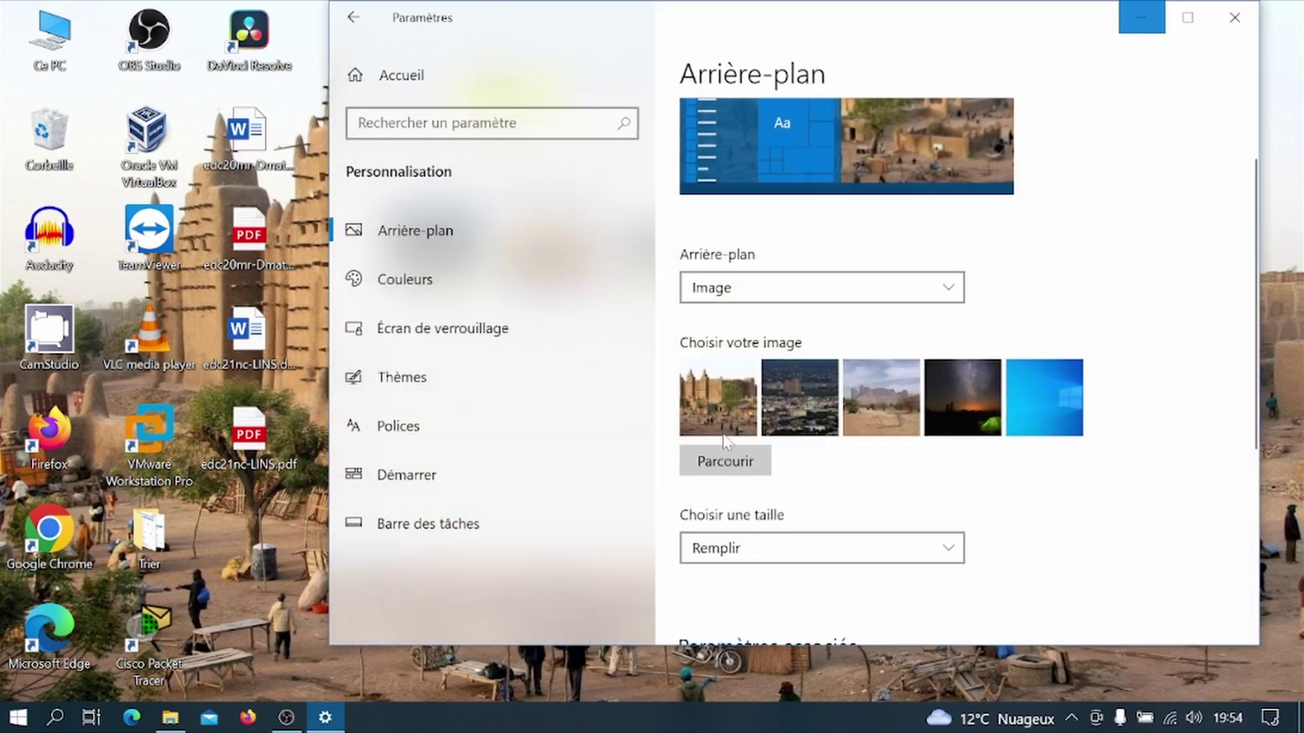
pyautogui.scroll(-3, 1048, 218)
pyautogui.scroll(-3, 910, 448)
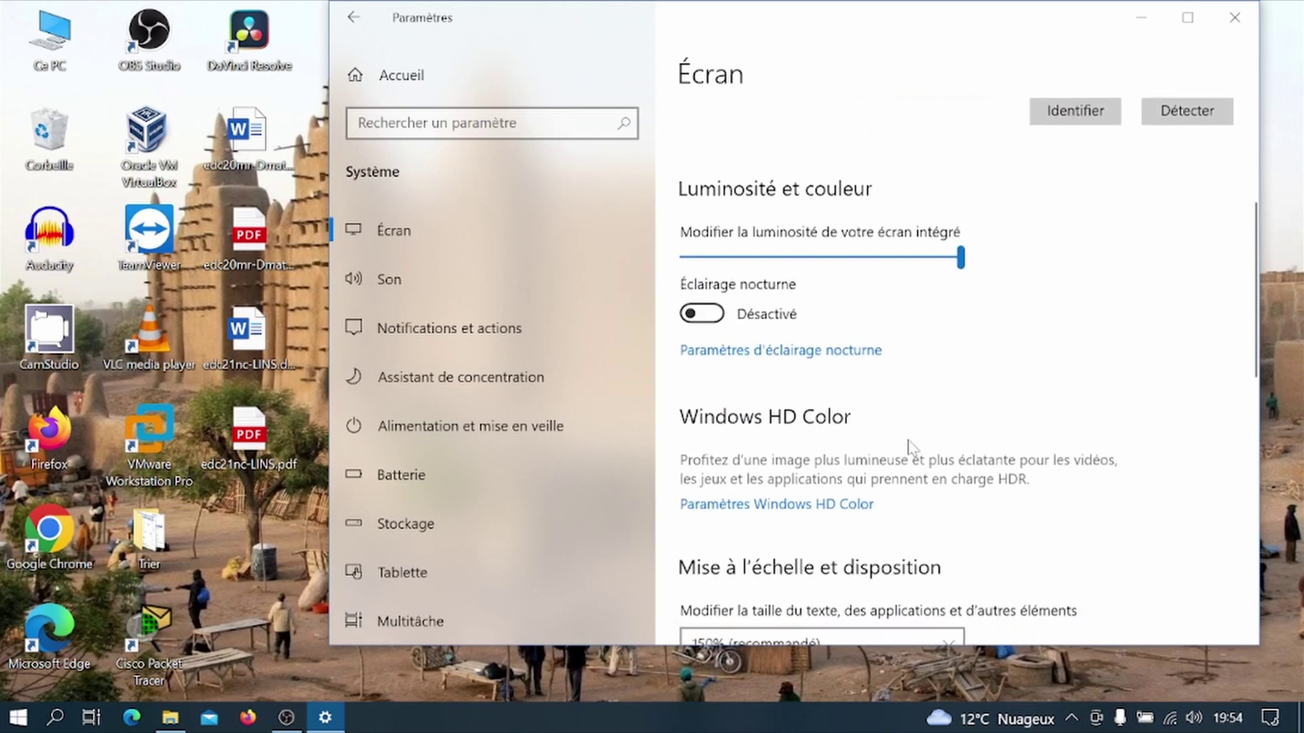
pyautogui.scroll(-5, 912, 448)
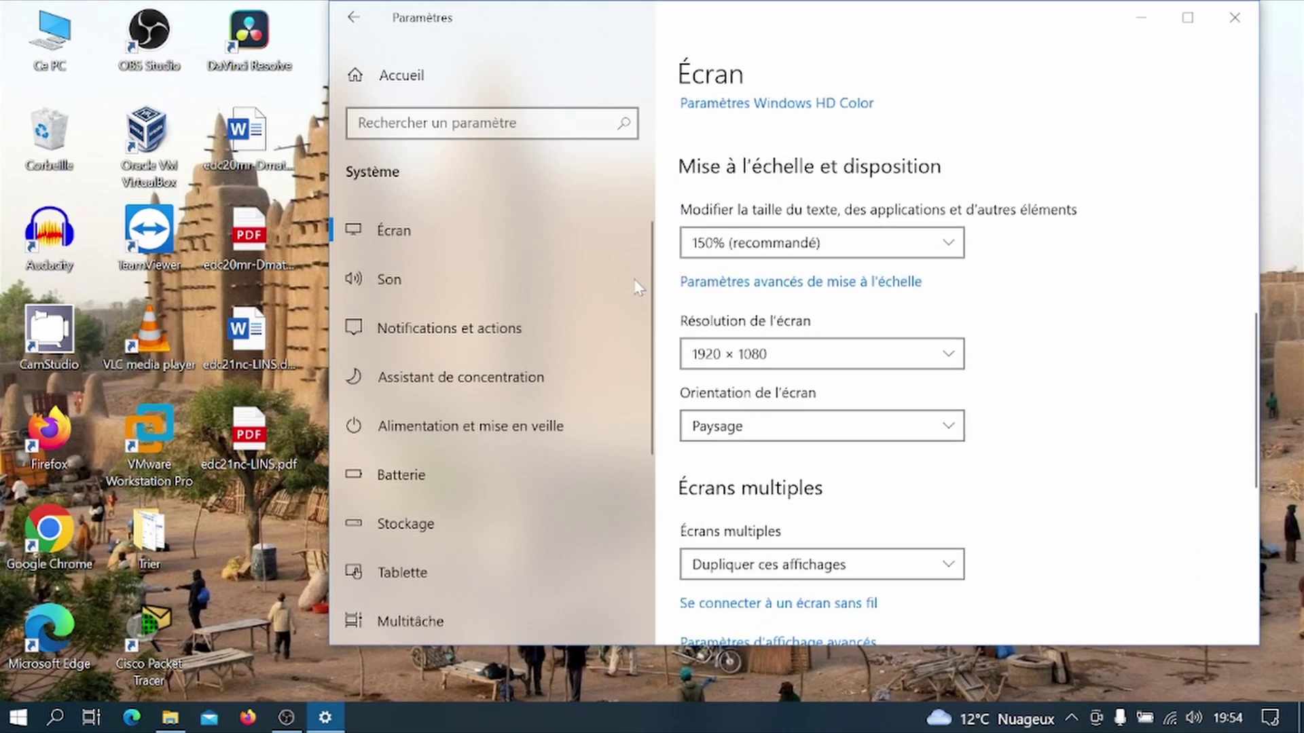
pyautogui.scroll(-1, 802, 295)
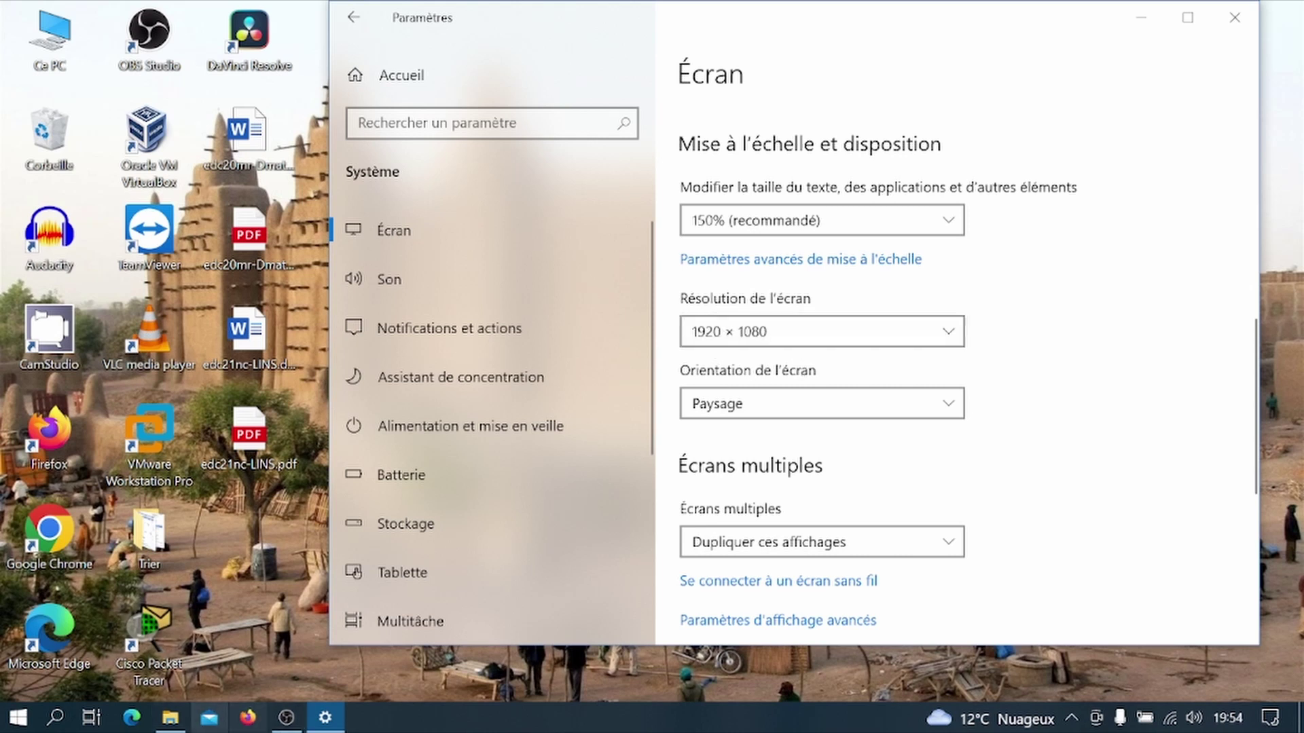
pyautogui.click(170, 717)
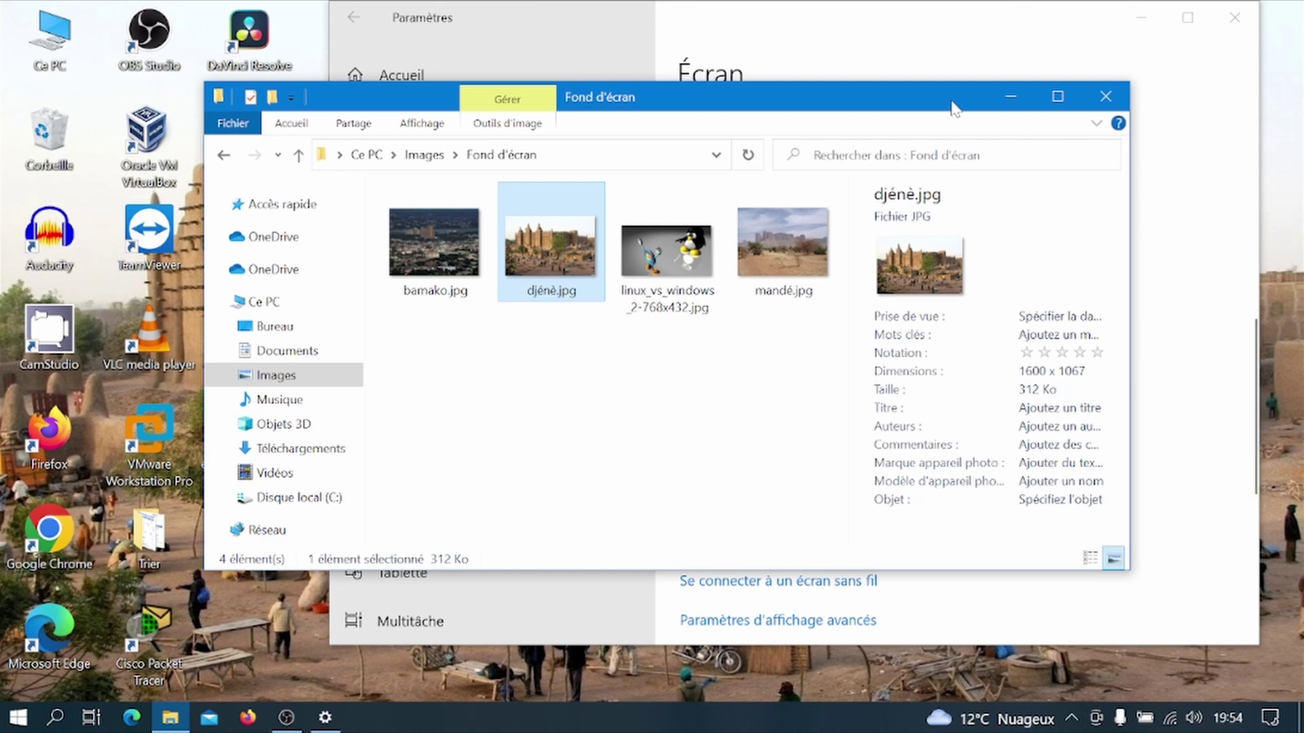
# Step: Recheck the screen resolution and close the display settings, then examine mandé.jpg's file details and dimensions in the Fond d'écran folder
pyautogui.moveTo(954, 109); pyautogui.dragTo(783, 199)
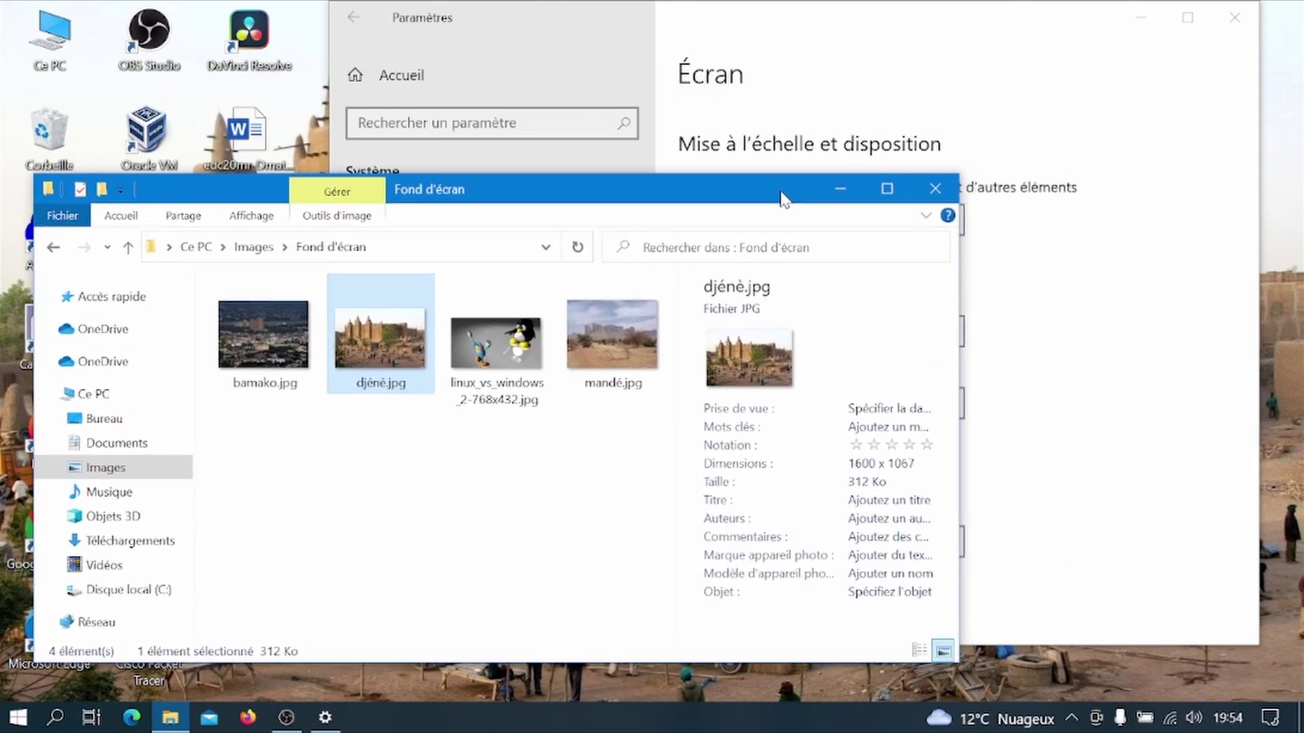
pyautogui.click(841, 178)
pyautogui.click(1160, 24)
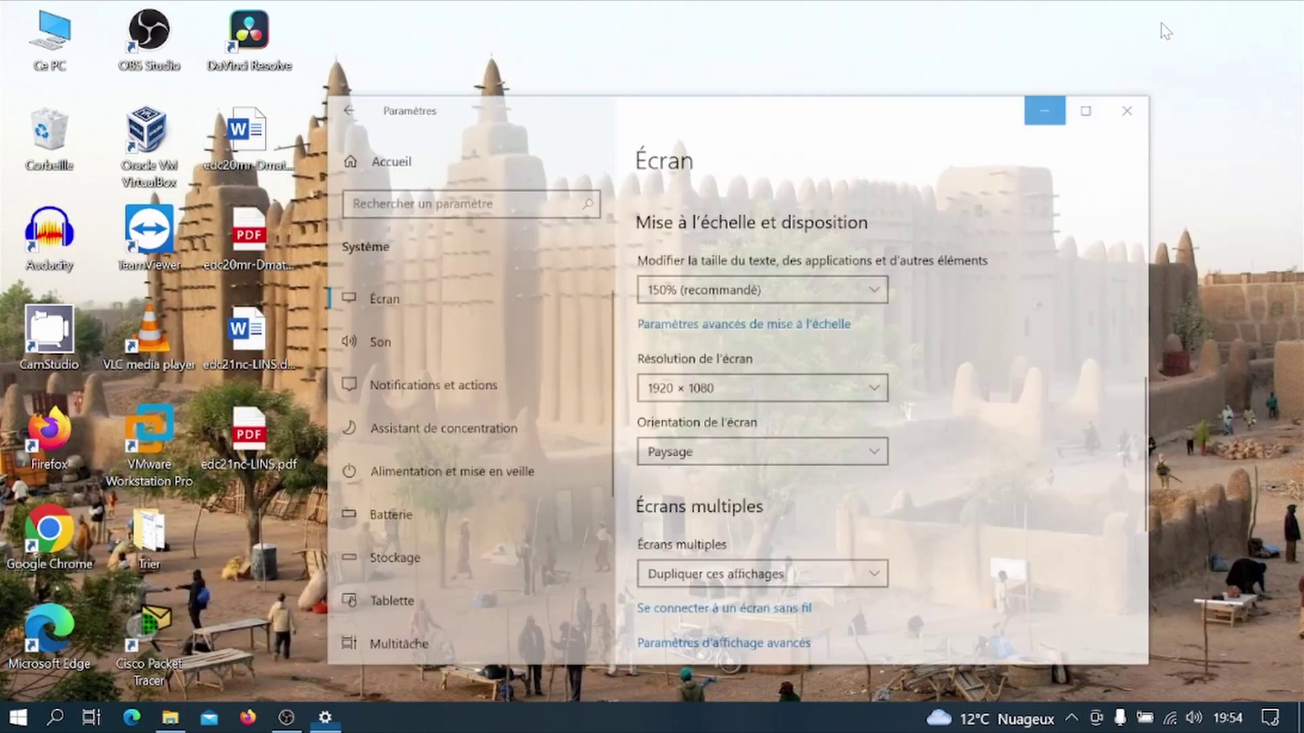
pyautogui.click(325, 718)
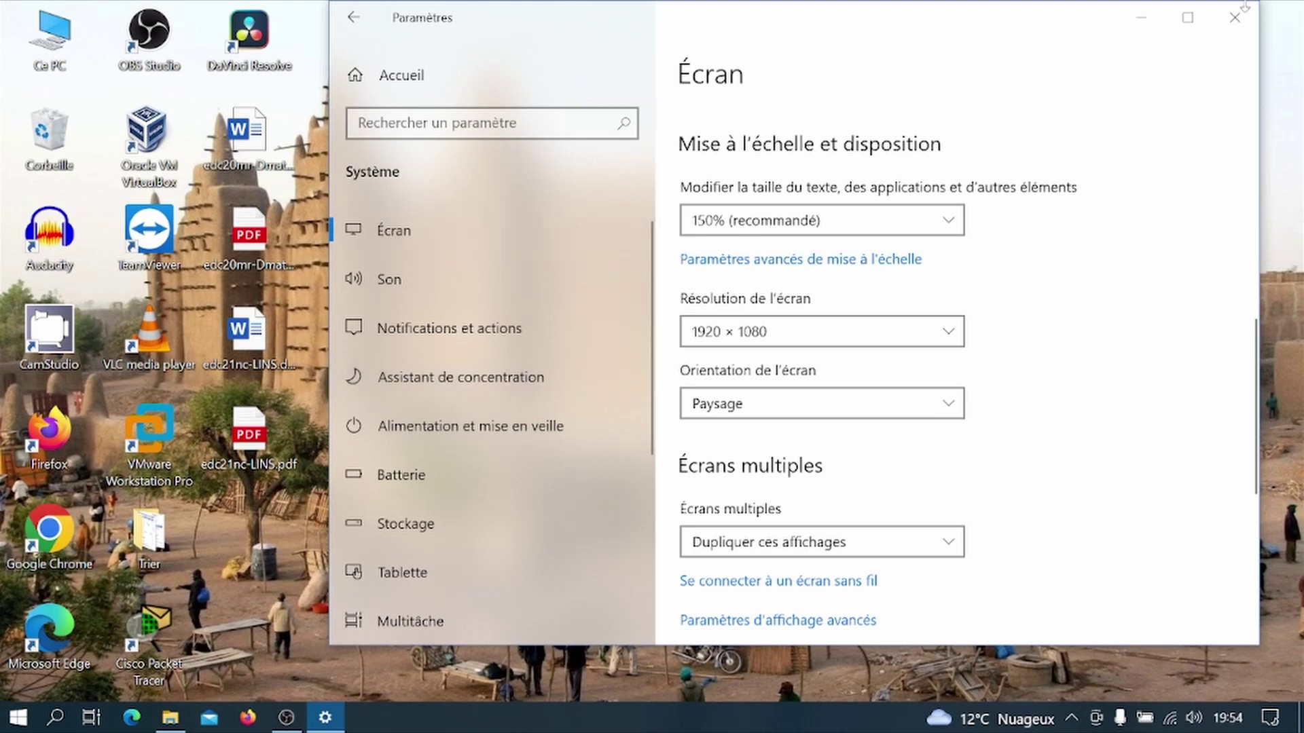
pyautogui.click(1235, 17)
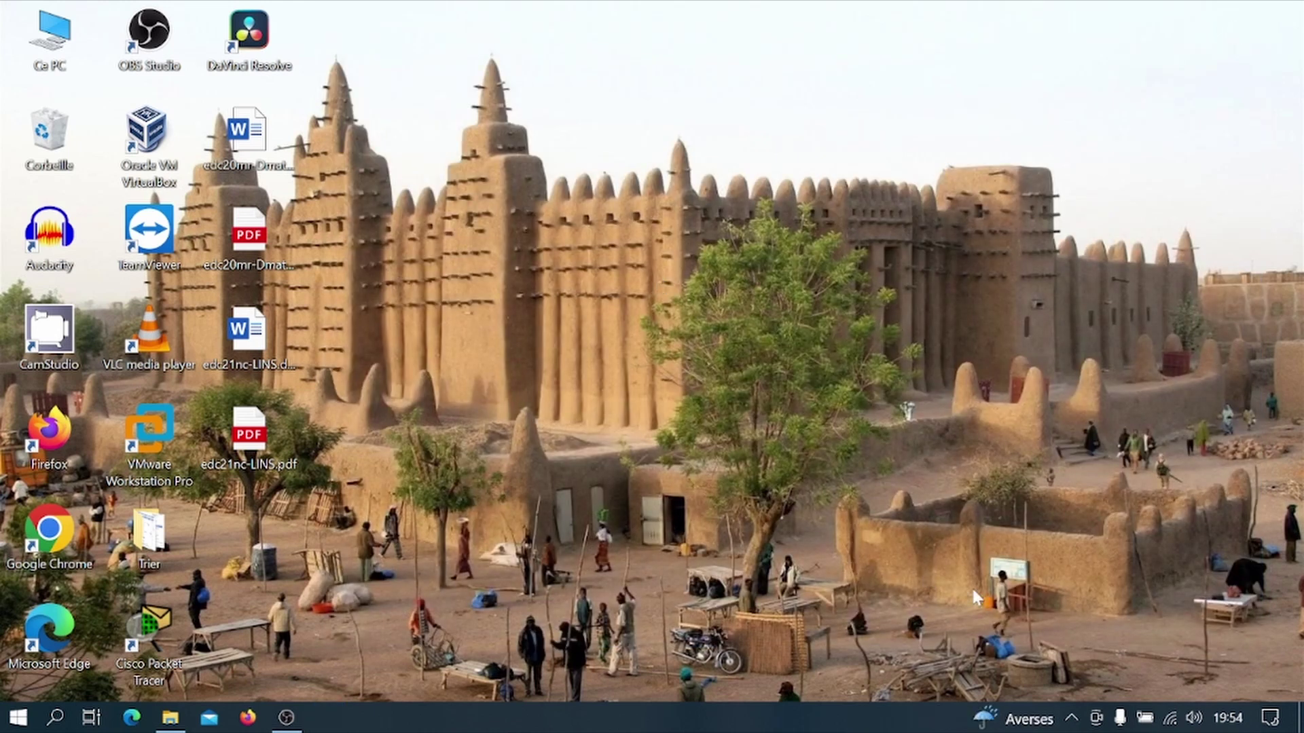
pyautogui.click(169, 717)
pyautogui.click(643, 367)
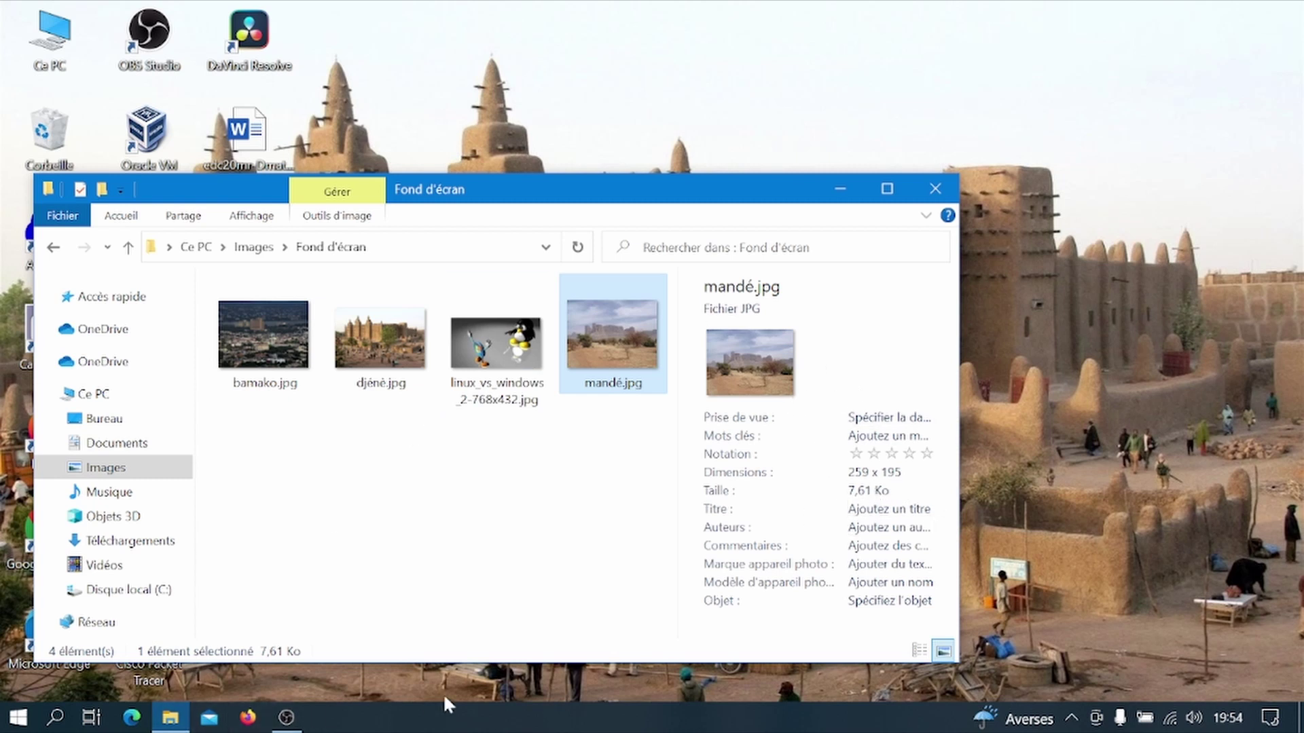
# Step: Open the Windows Settings home page and look through its categories to locate Personnalisation
pyautogui.rightClick(1127, 375)
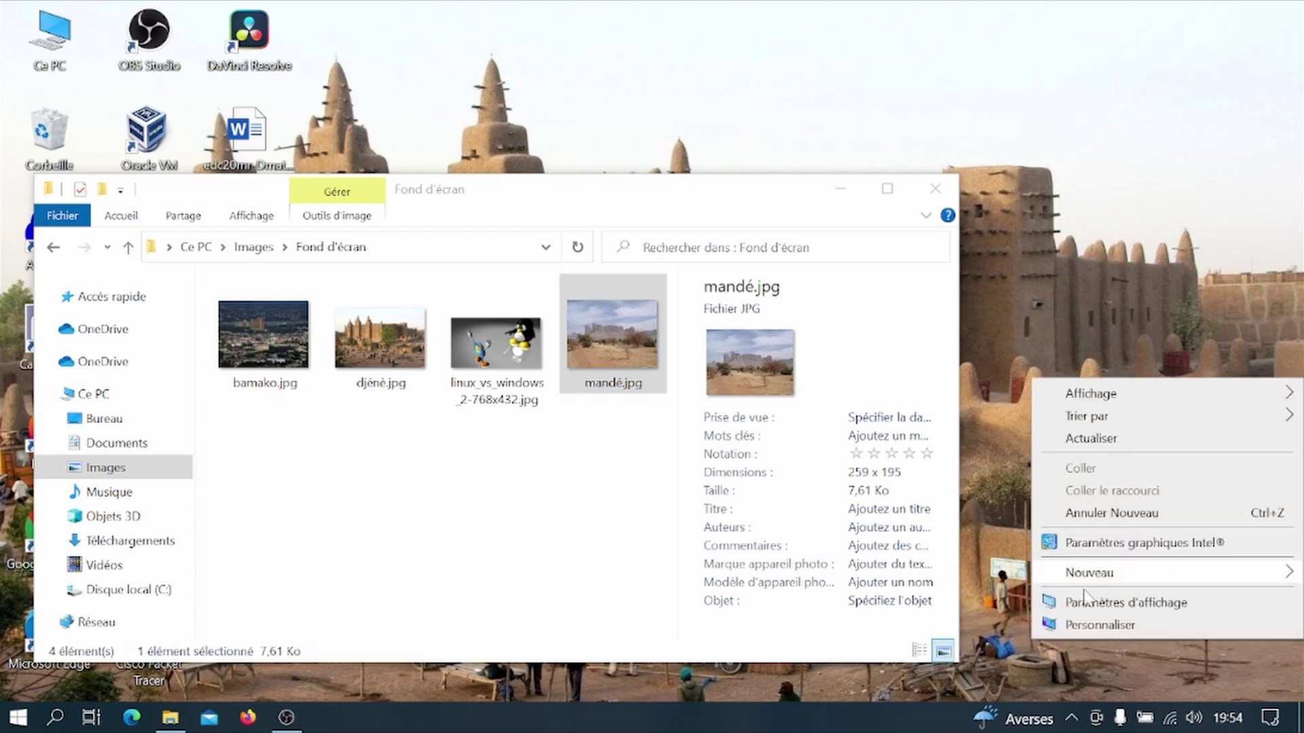
pyautogui.click(1087, 625)
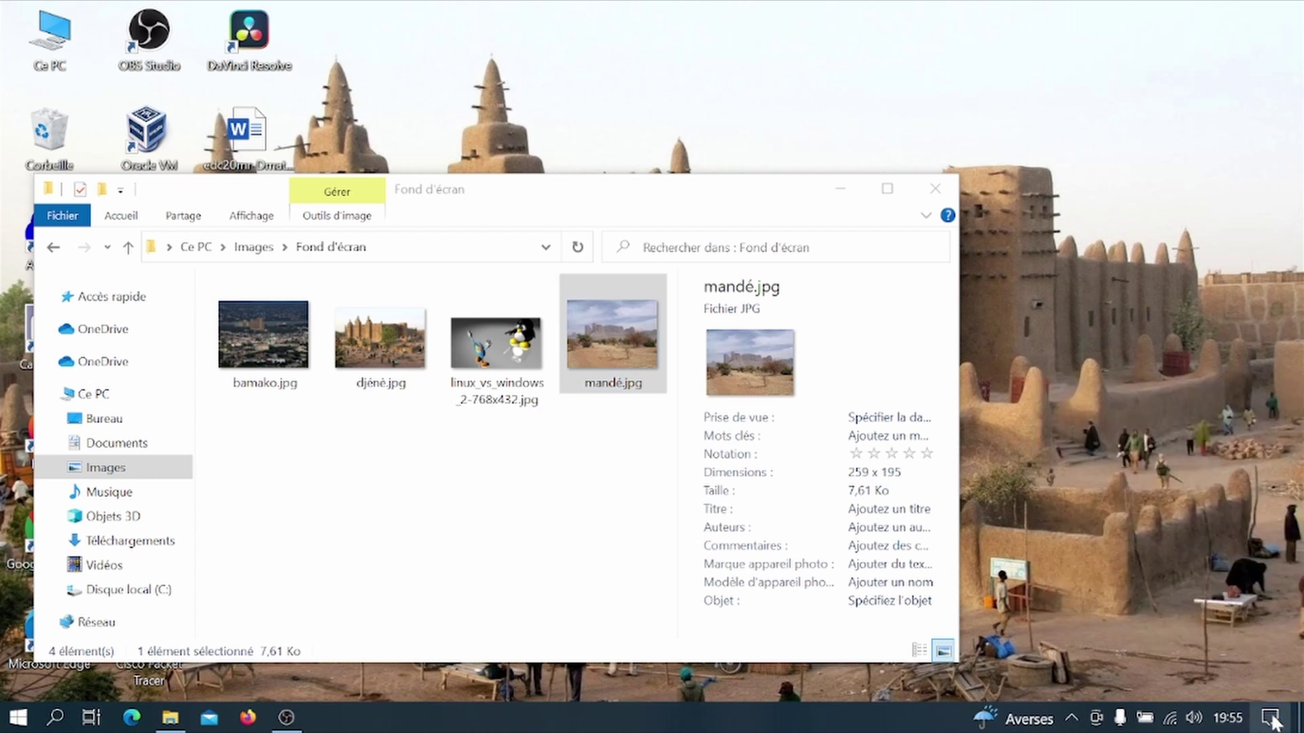
pyautogui.press('super+a')
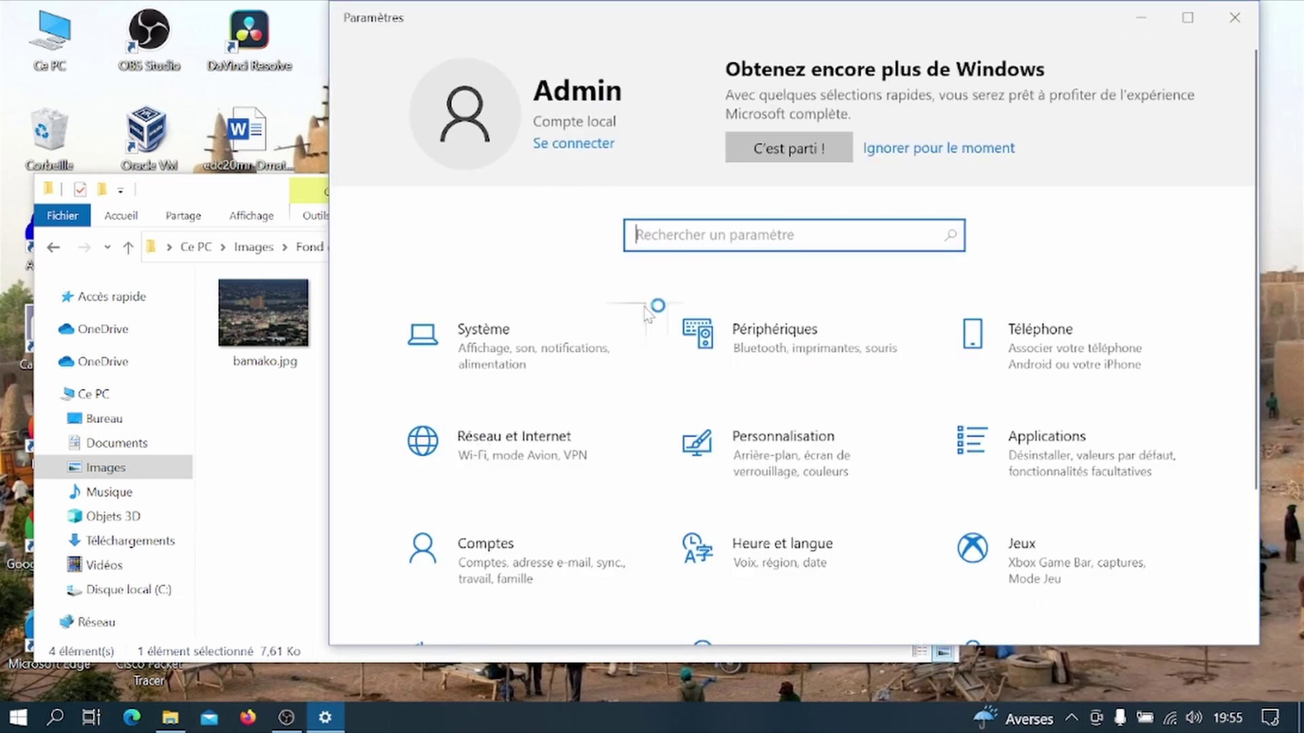
pyautogui.scroll(-1, 920, 276)
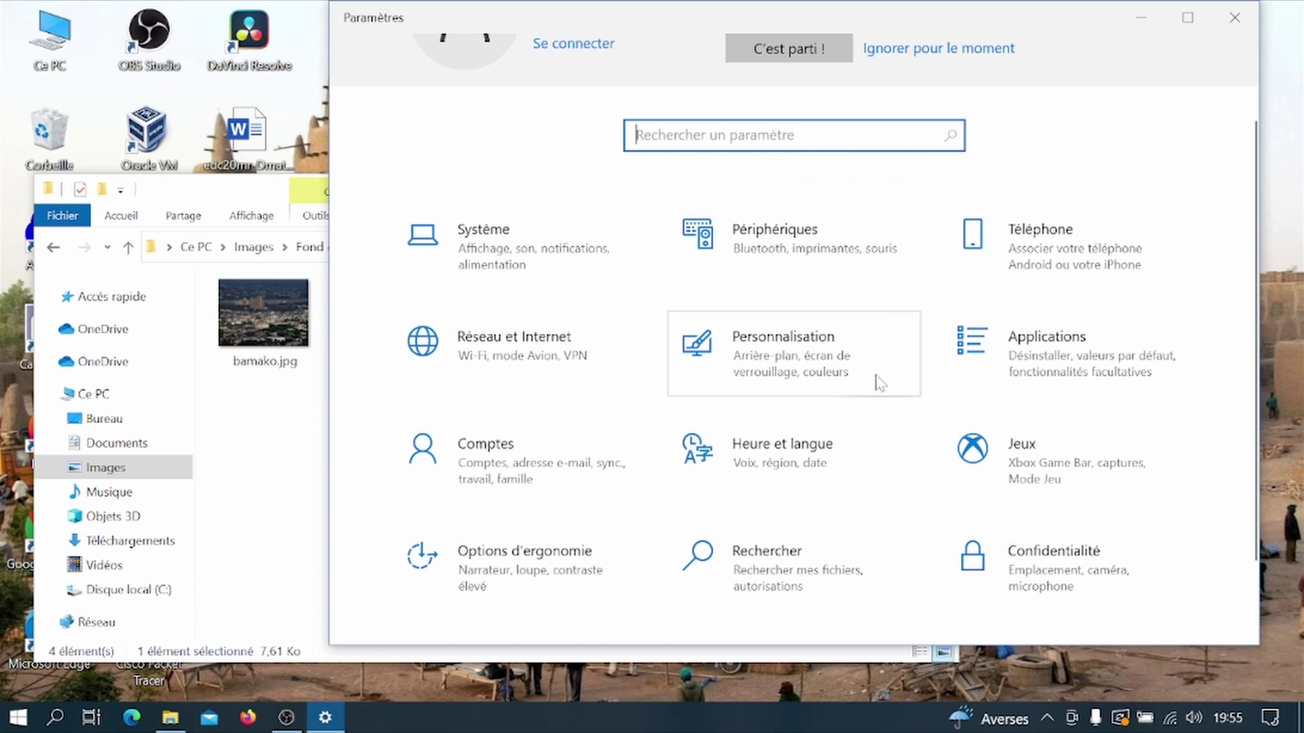
pyautogui.scroll(-1, 881, 380)
pyautogui.scroll(2, 469, 536)
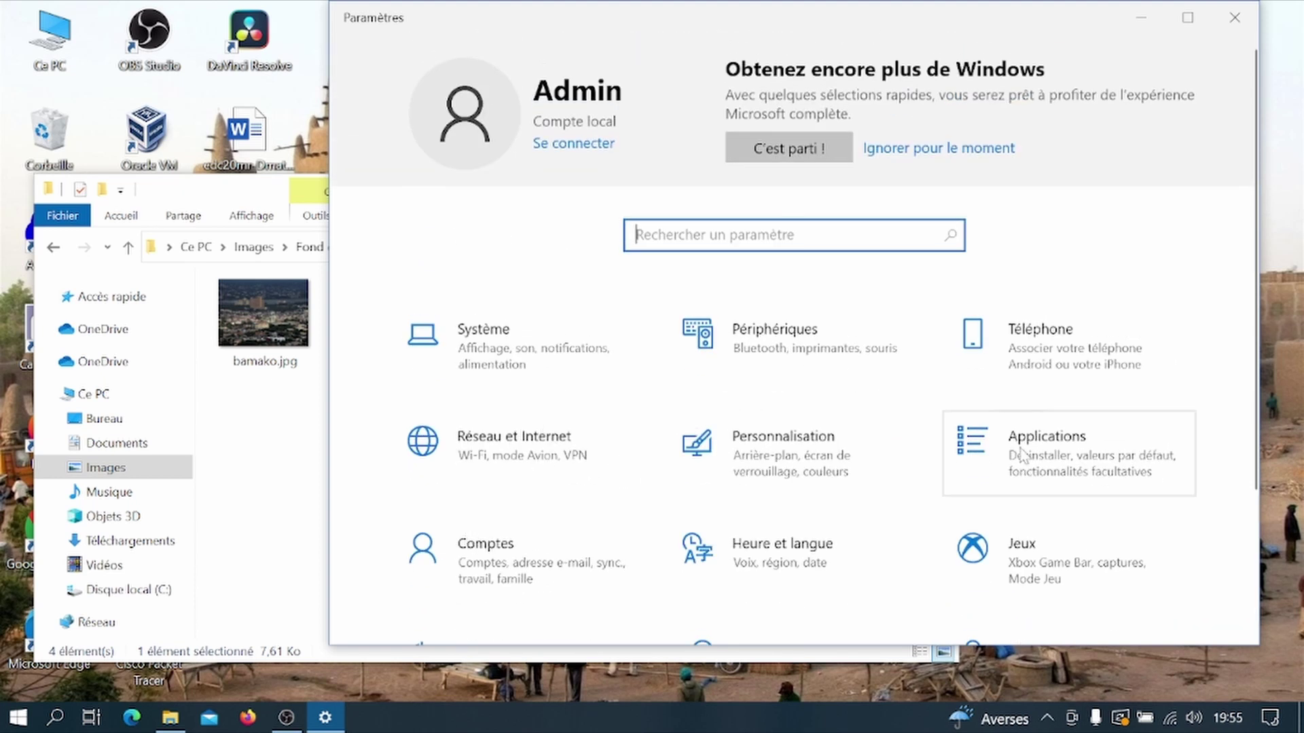
pyautogui.scroll(-2, 1022, 455)
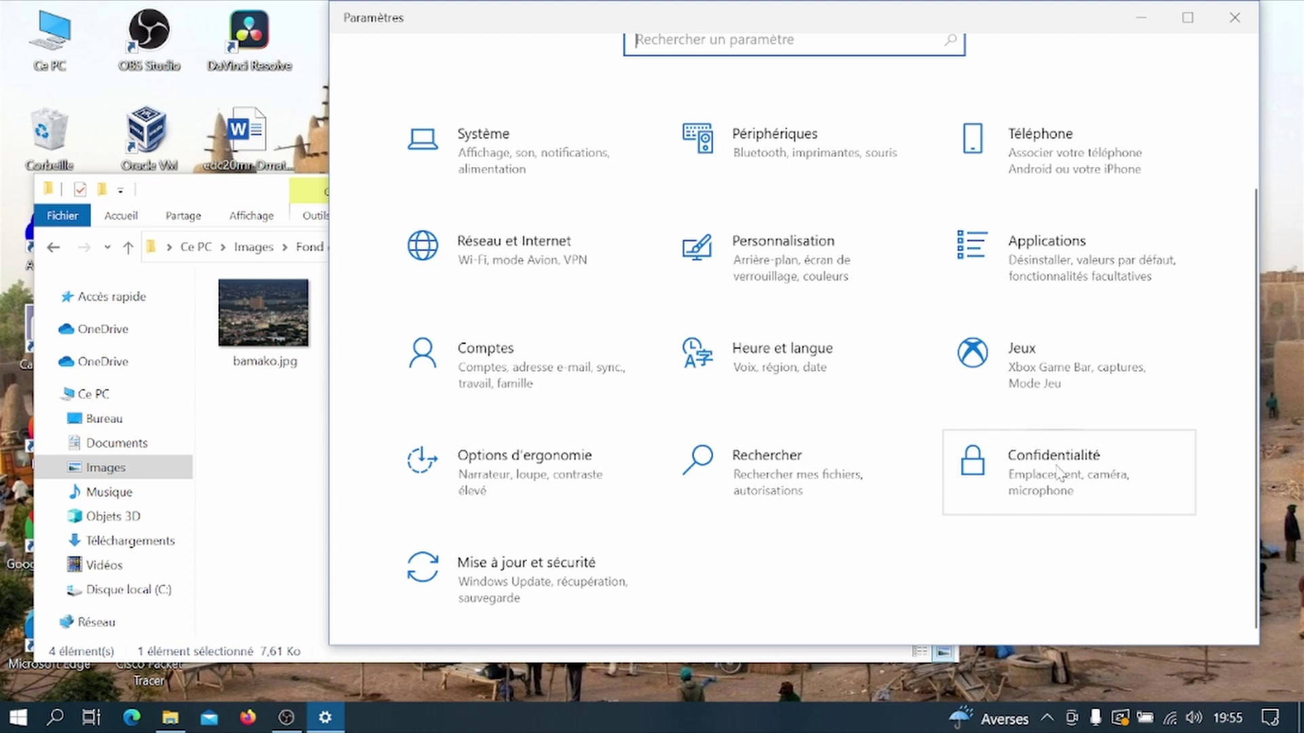
pyautogui.scroll(2, 1058, 471)
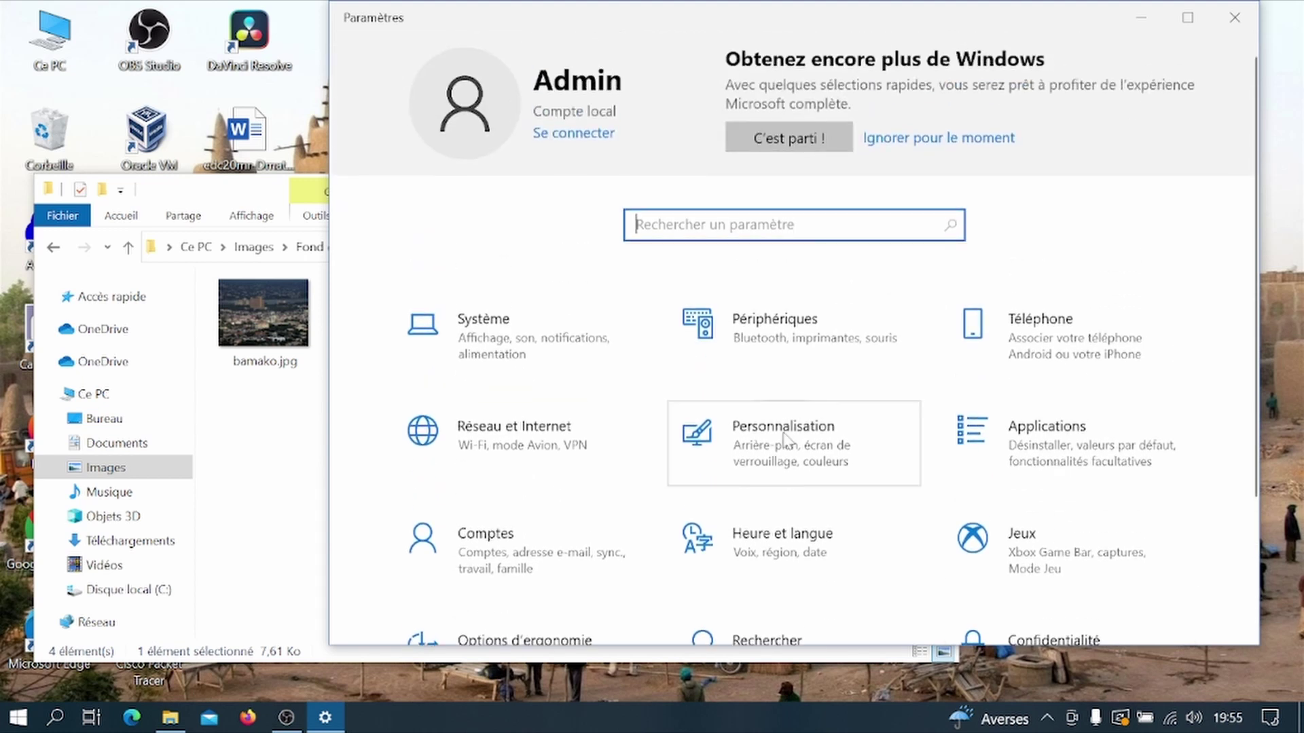
# Step: In the Personnalisation background settings, set the mandé landscape picture as background and minimise all windows to view the desktop
pyautogui.click(768, 467)
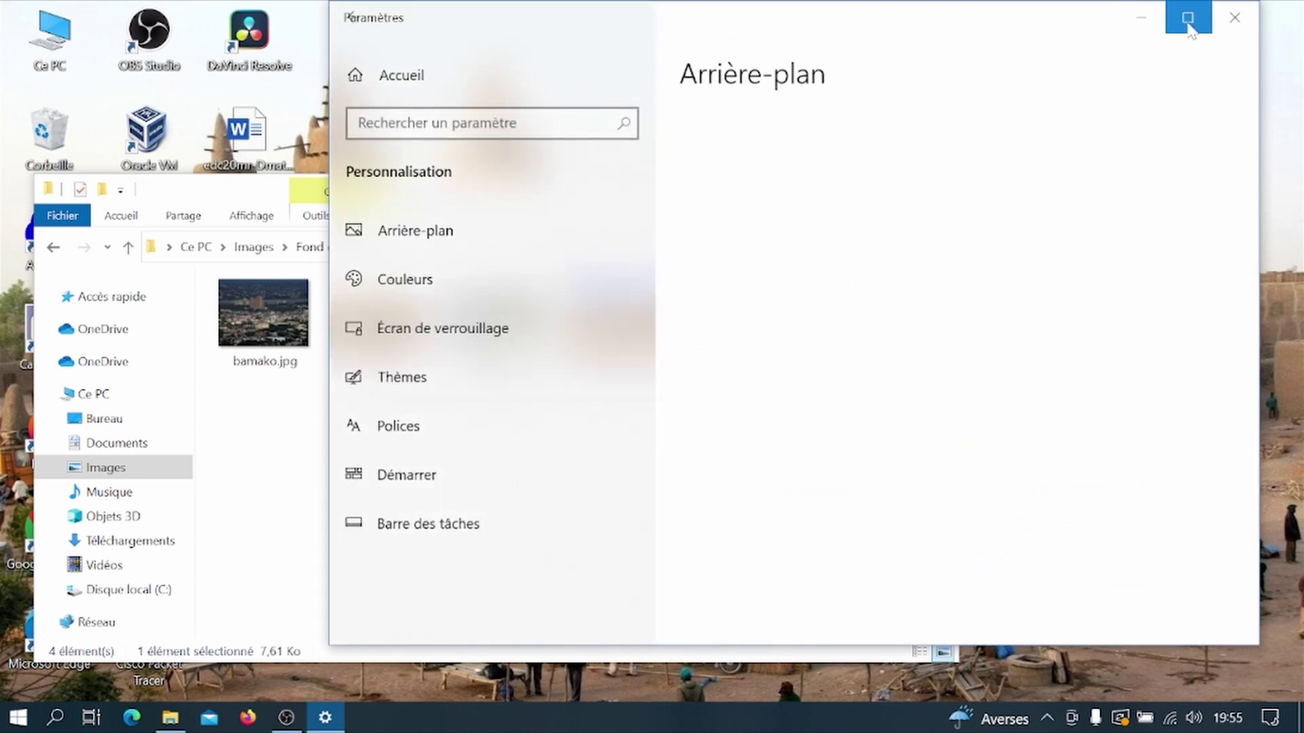
pyautogui.click(1188, 18)
pyautogui.scroll(-1, 432, 448)
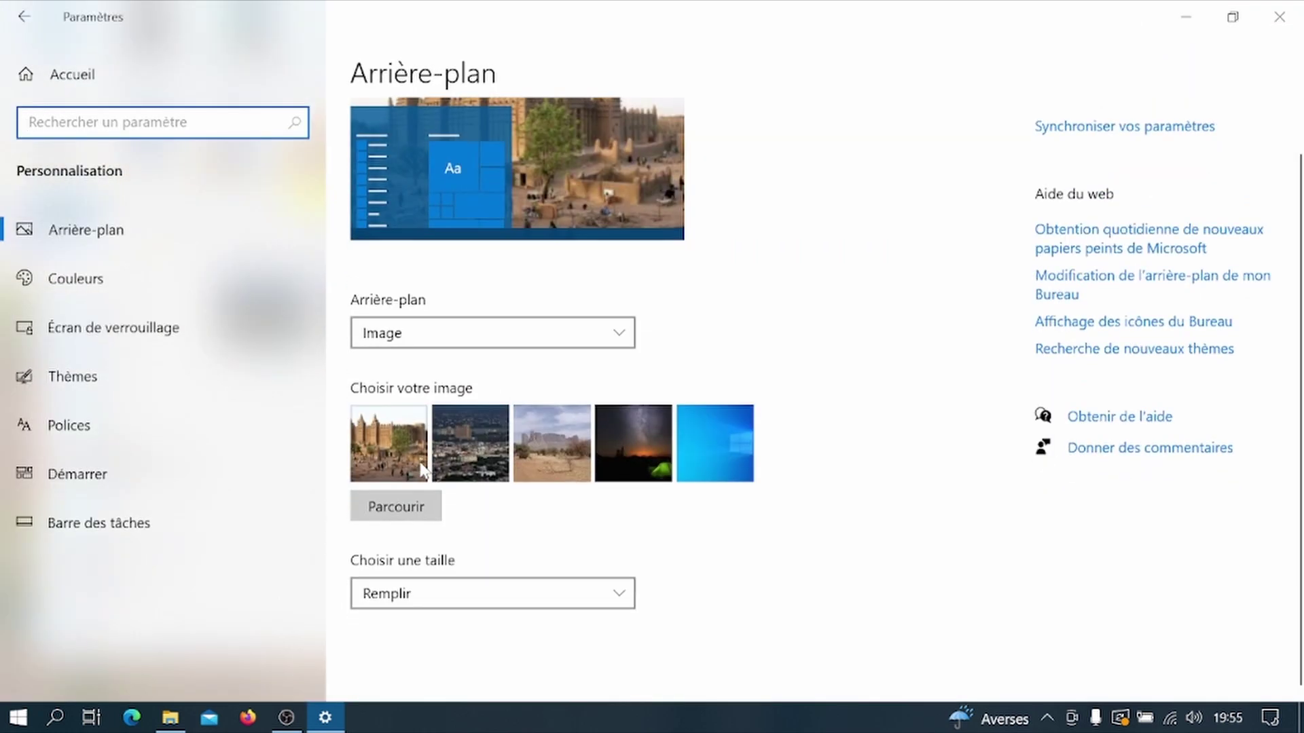
pyautogui.click(544, 447)
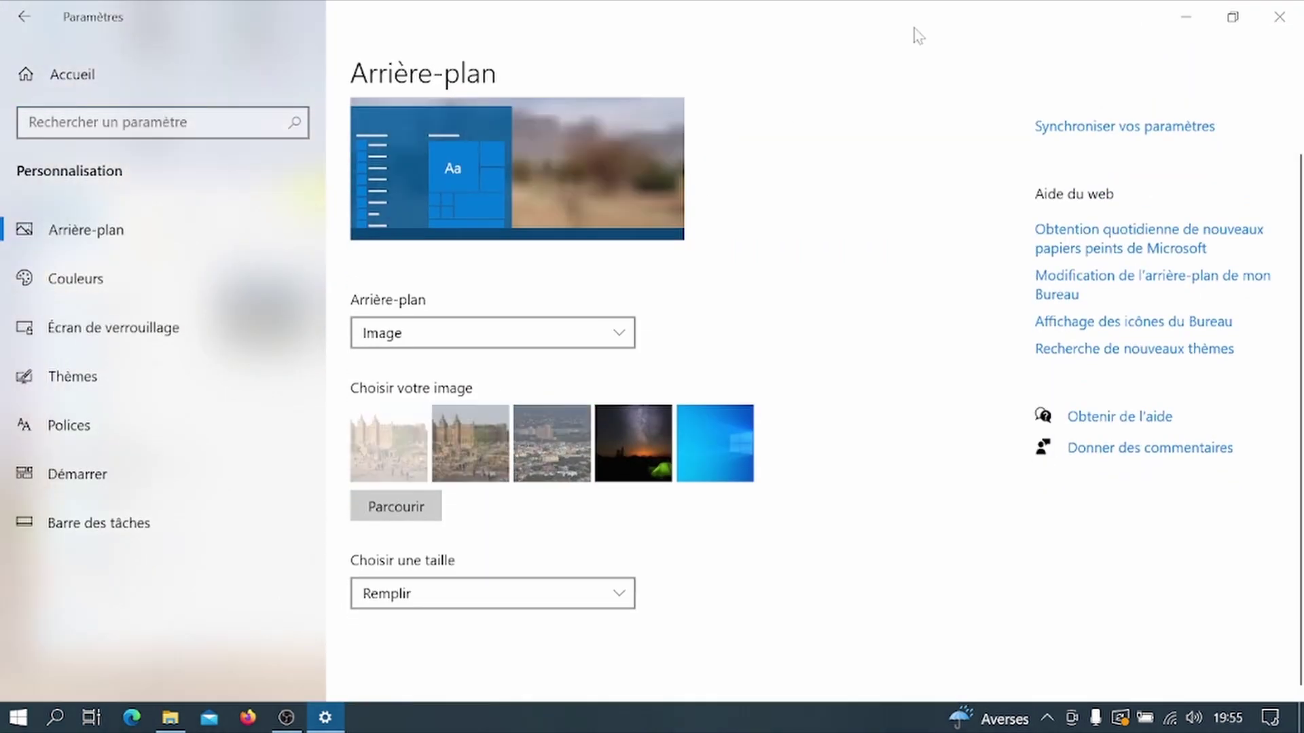
pyautogui.click(1187, 21)
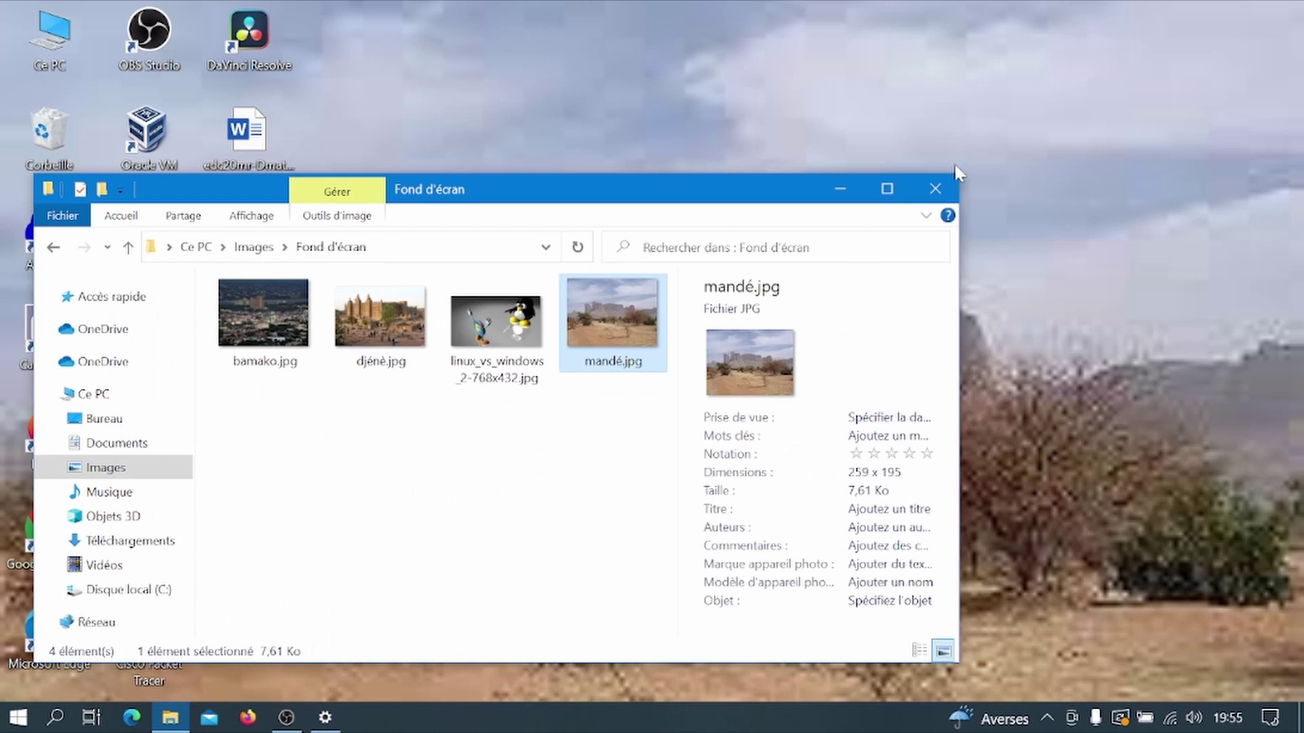
pyautogui.click(843, 191)
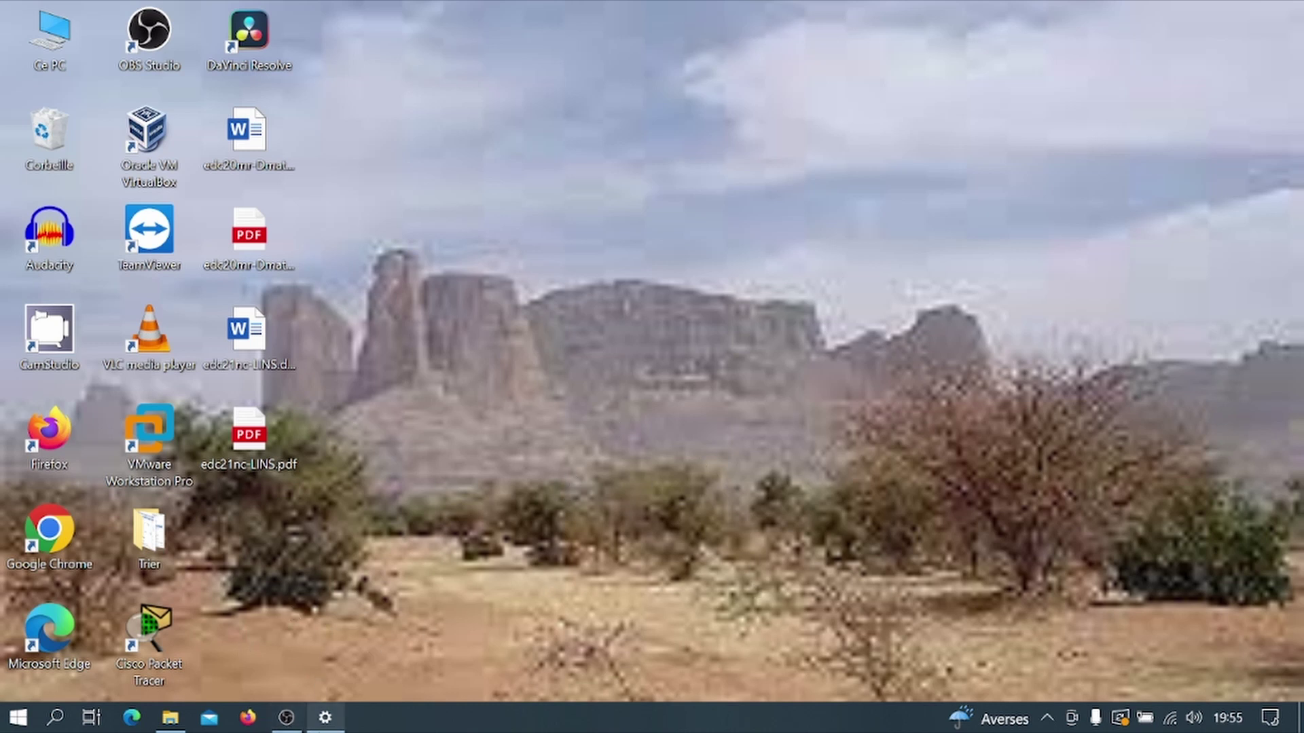
# Step: Look through the available picture size options in the background settings and view the desktop with Remplir
pyautogui.click(325, 718)
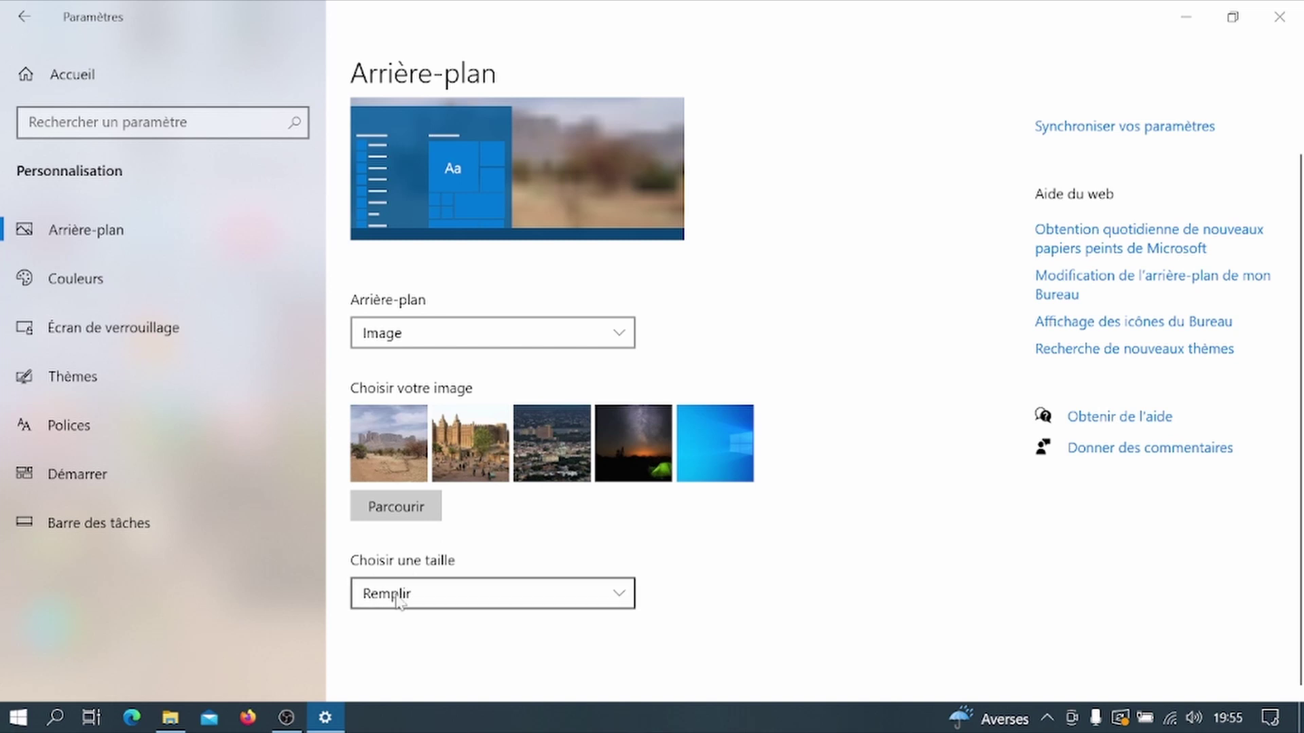
pyautogui.click(445, 601)
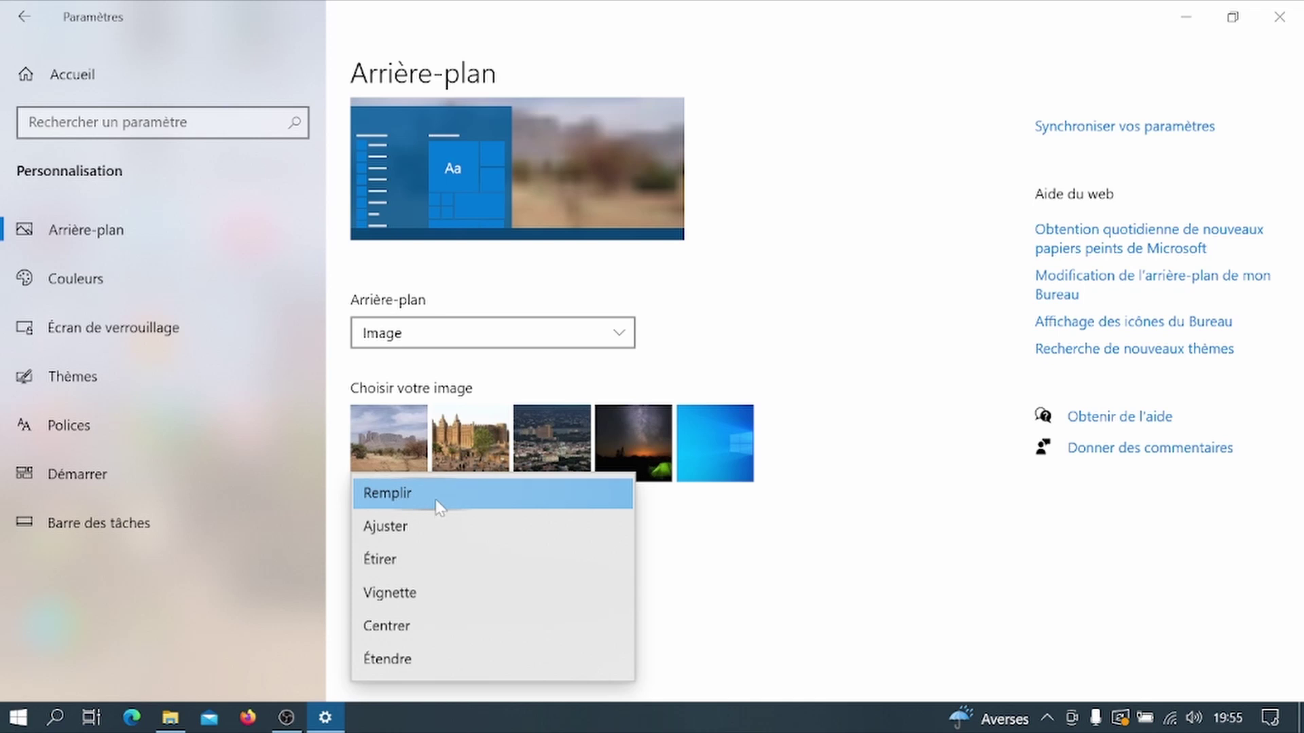
pyautogui.click(1180, 9)
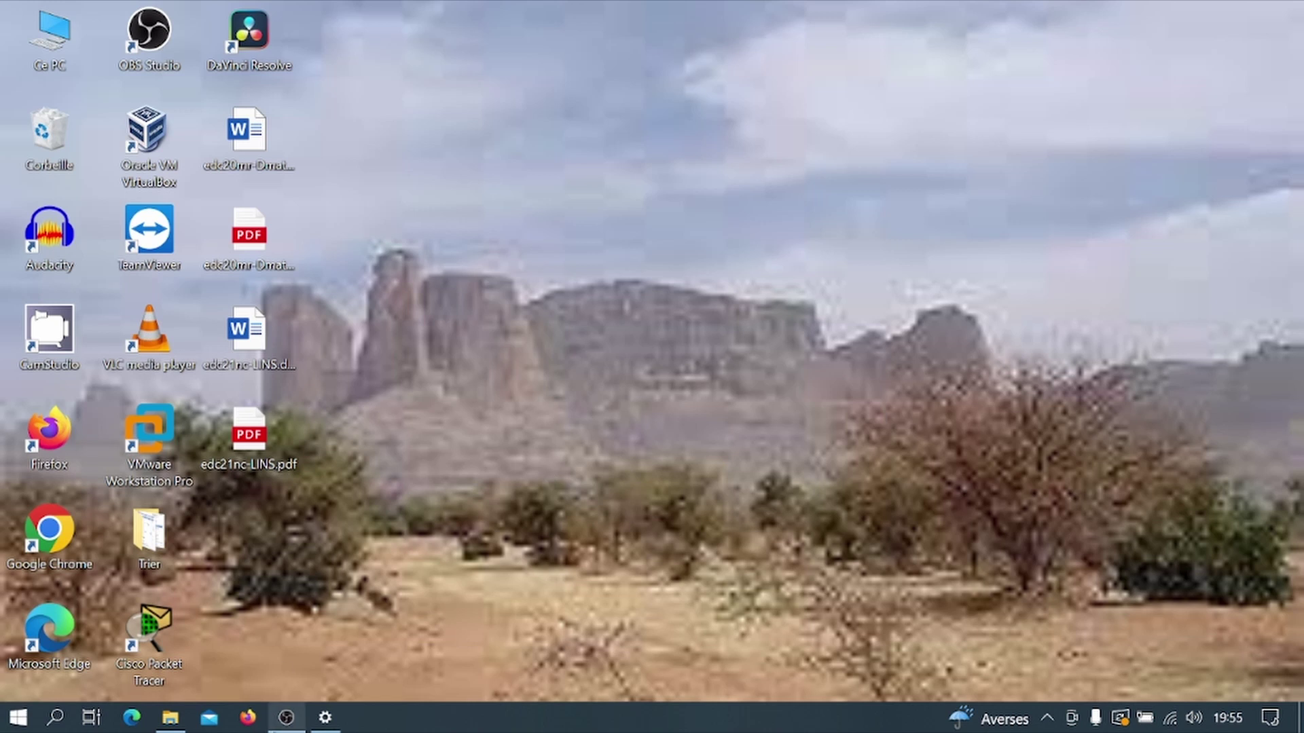
# Step: Set the background picture's size to Ajuster and minimise the settings to view the desktop
pyautogui.click(324, 718)
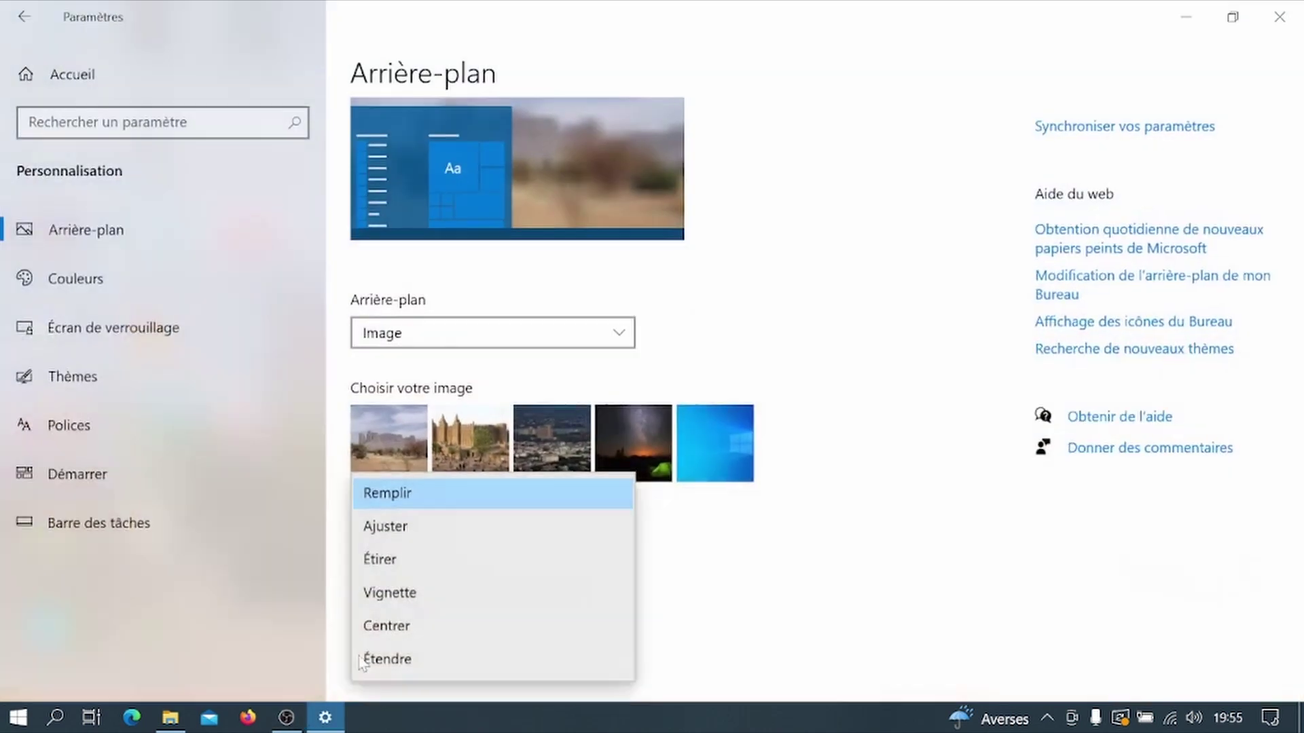
pyautogui.click(394, 531)
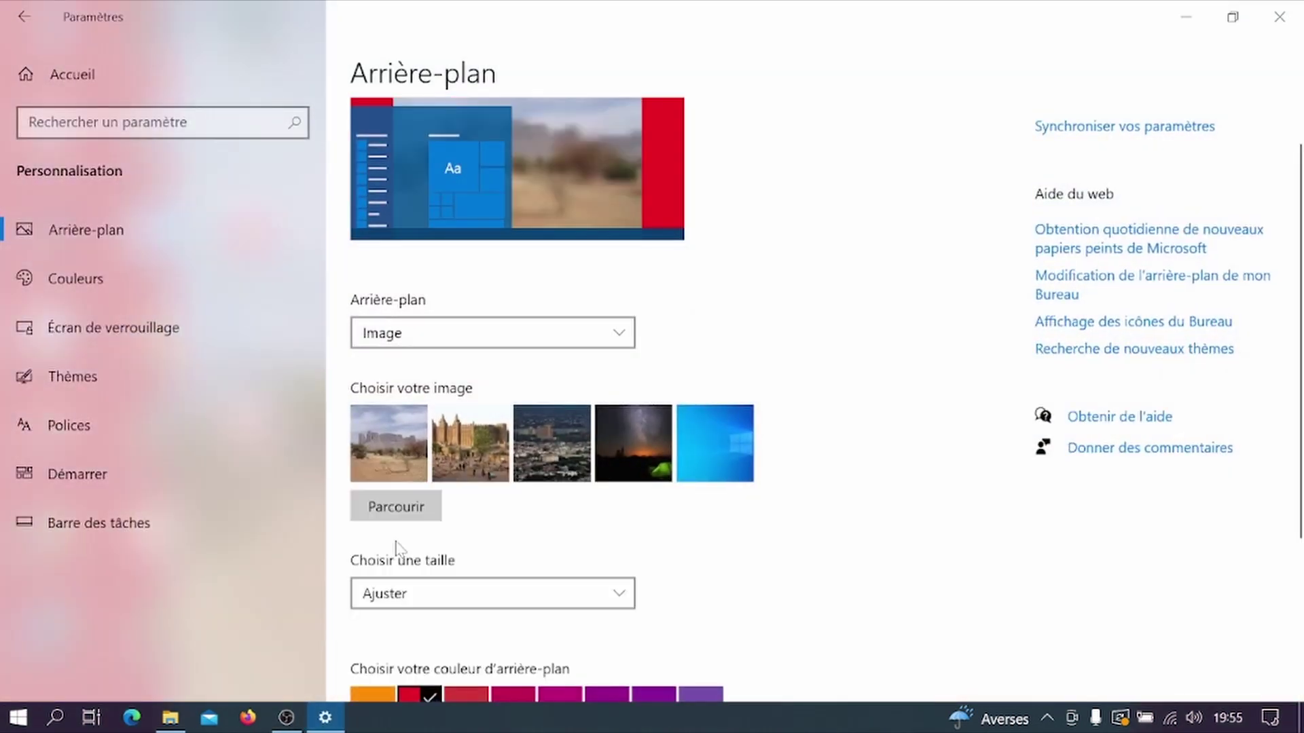
pyautogui.click(1185, 17)
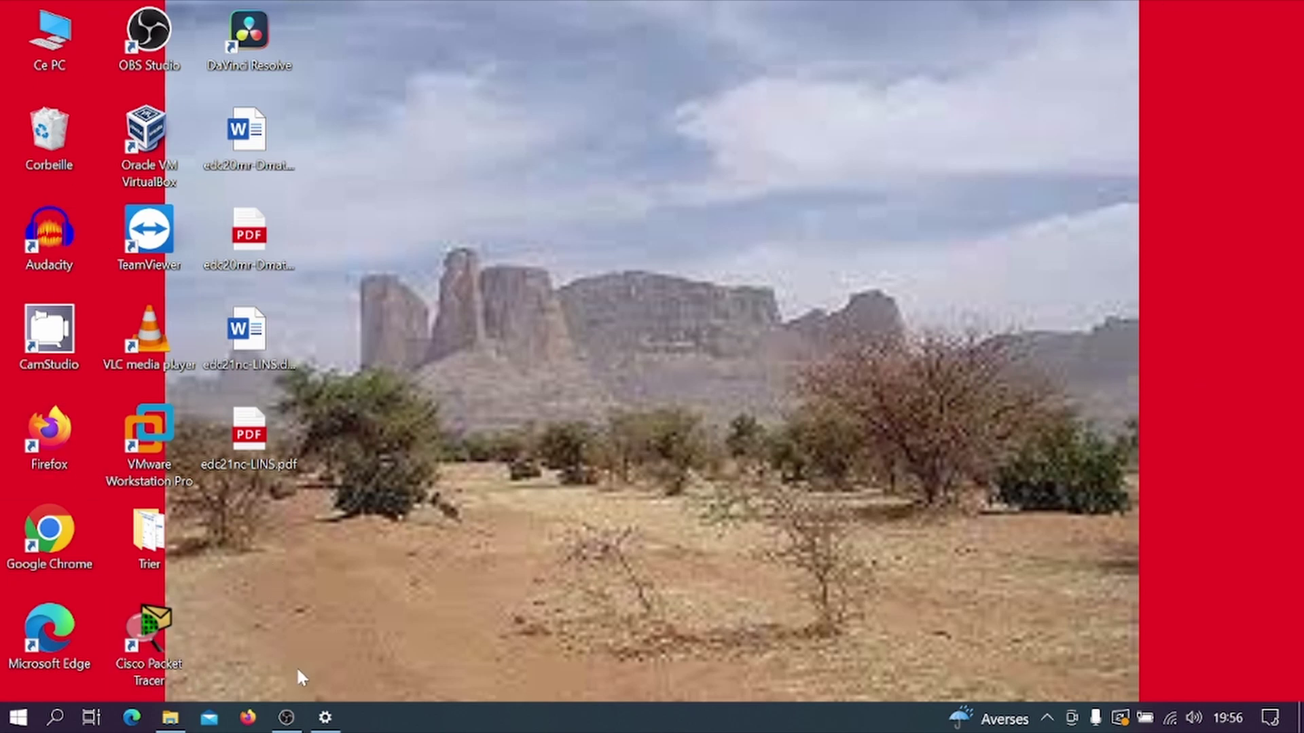
# Step: Change the background picture's size to Étirer and reveal the desktop to see the stretched image
pyautogui.click(325, 718)
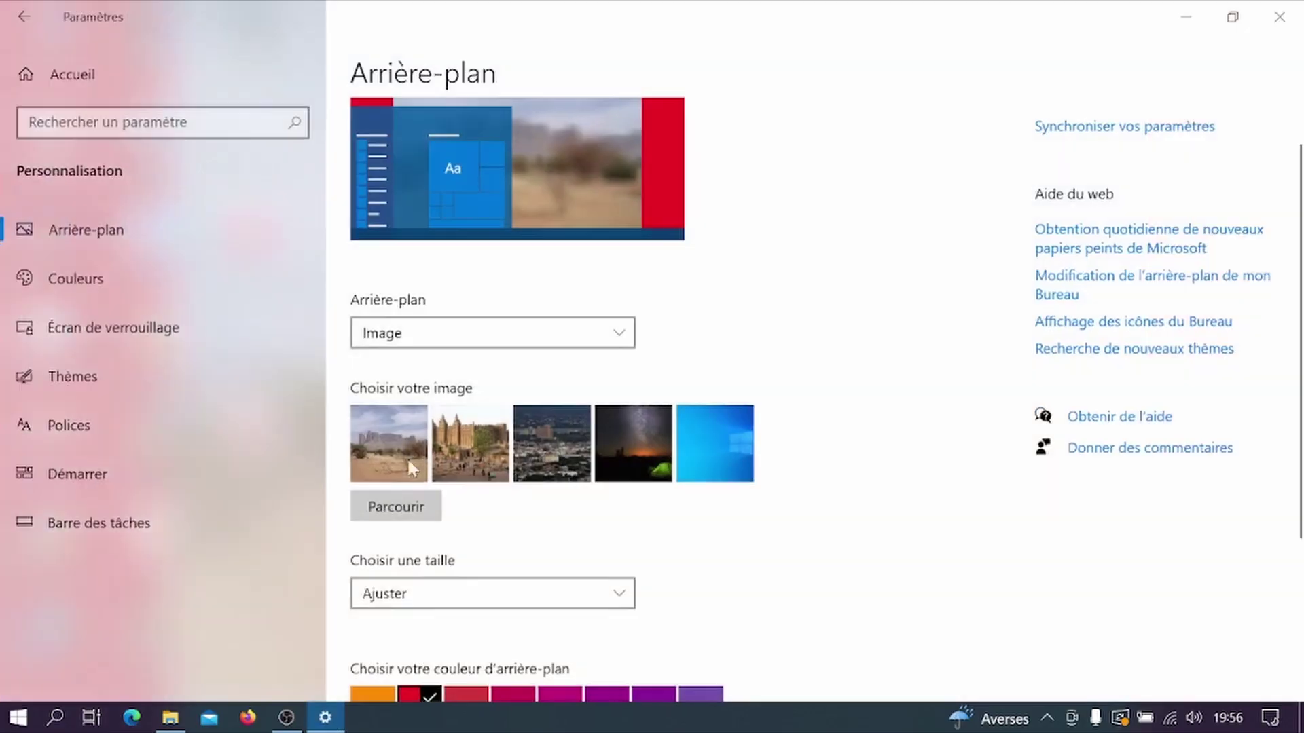
pyautogui.click(421, 618)
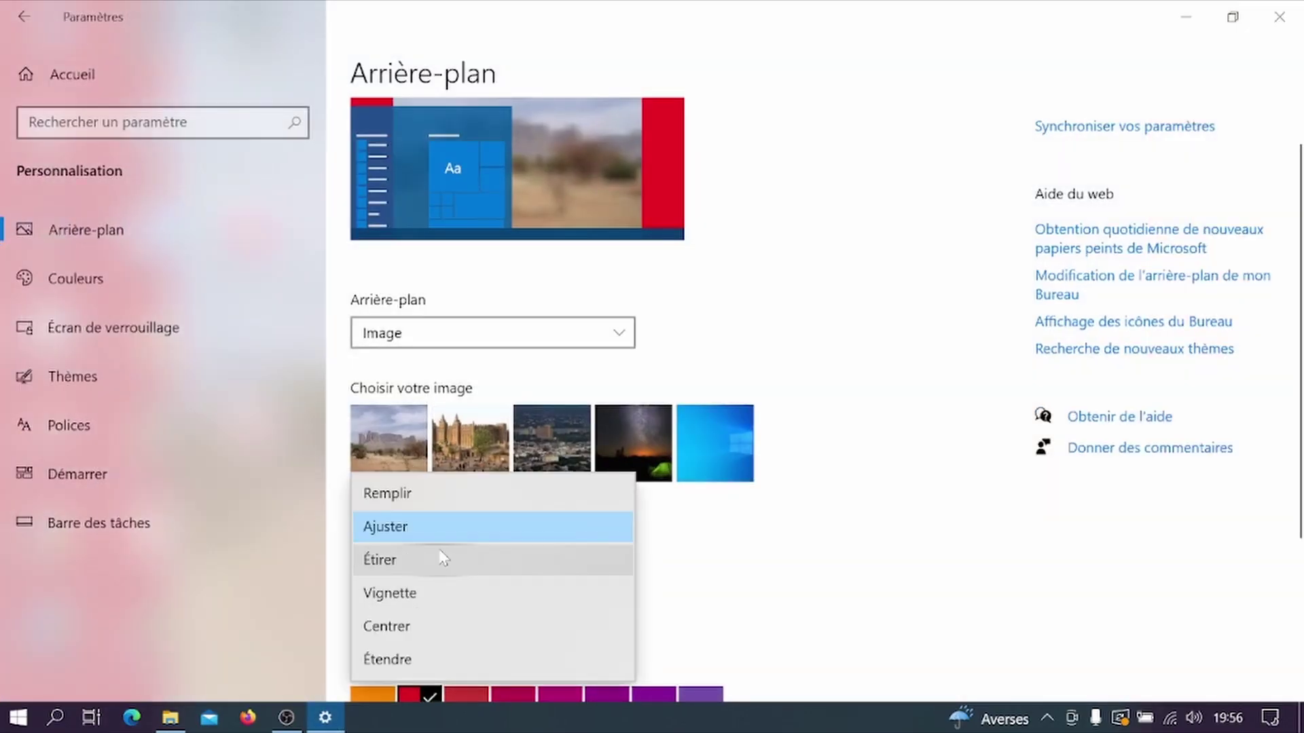
pyautogui.click(440, 556)
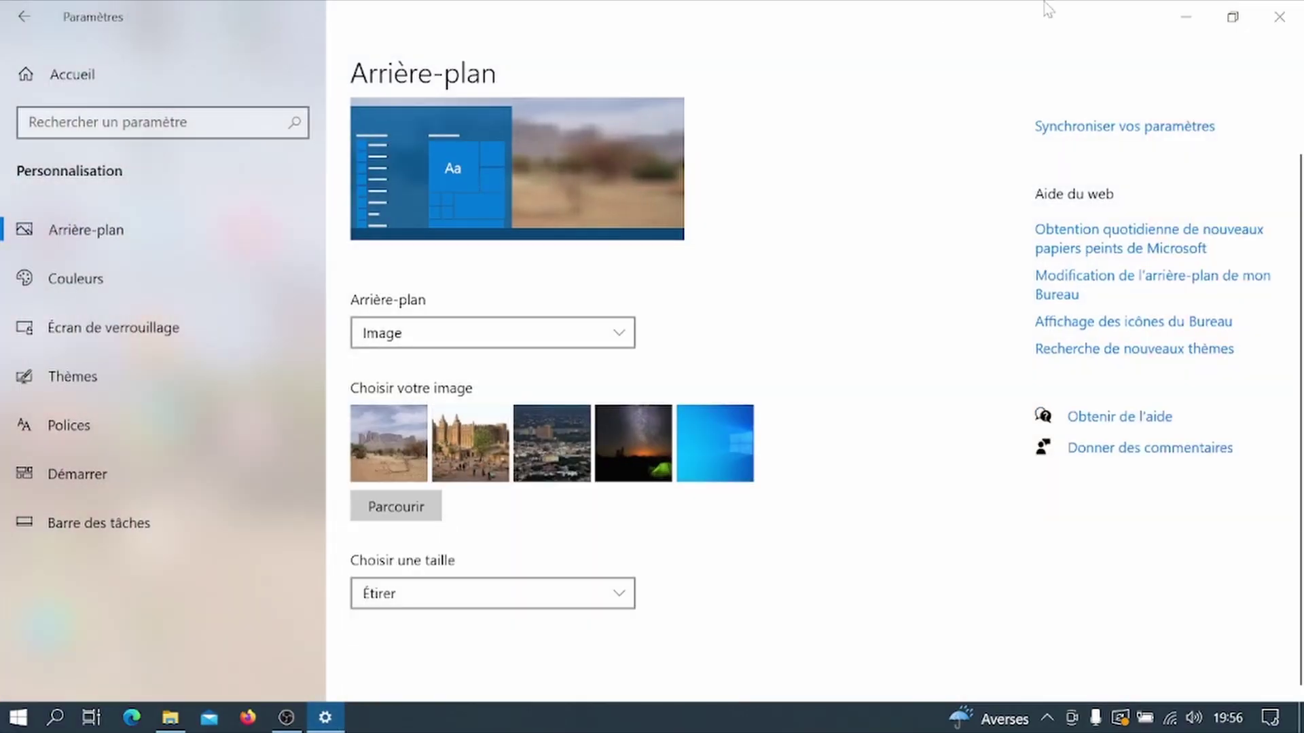
pyautogui.click(1172, 15)
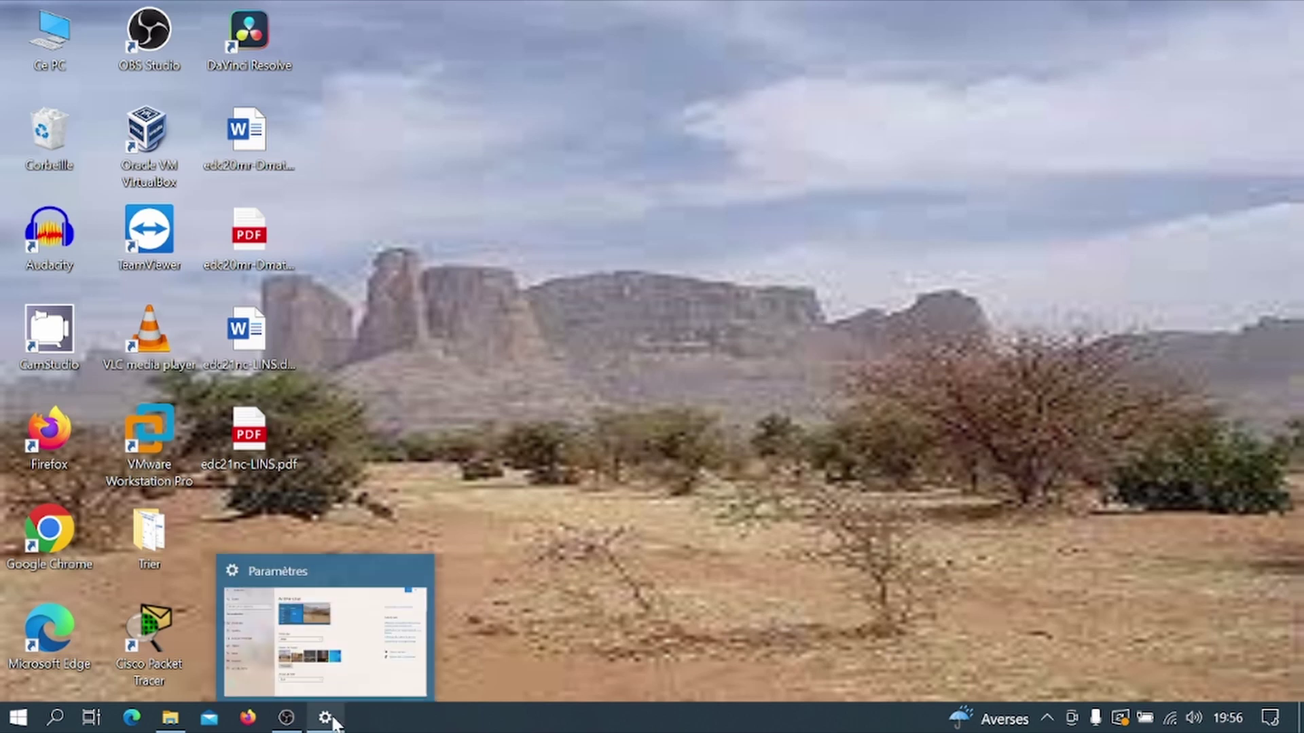
# Step: Change the background picture's size to Vignette and reveal the desktop to see the tiled image
pyautogui.click(329, 719)
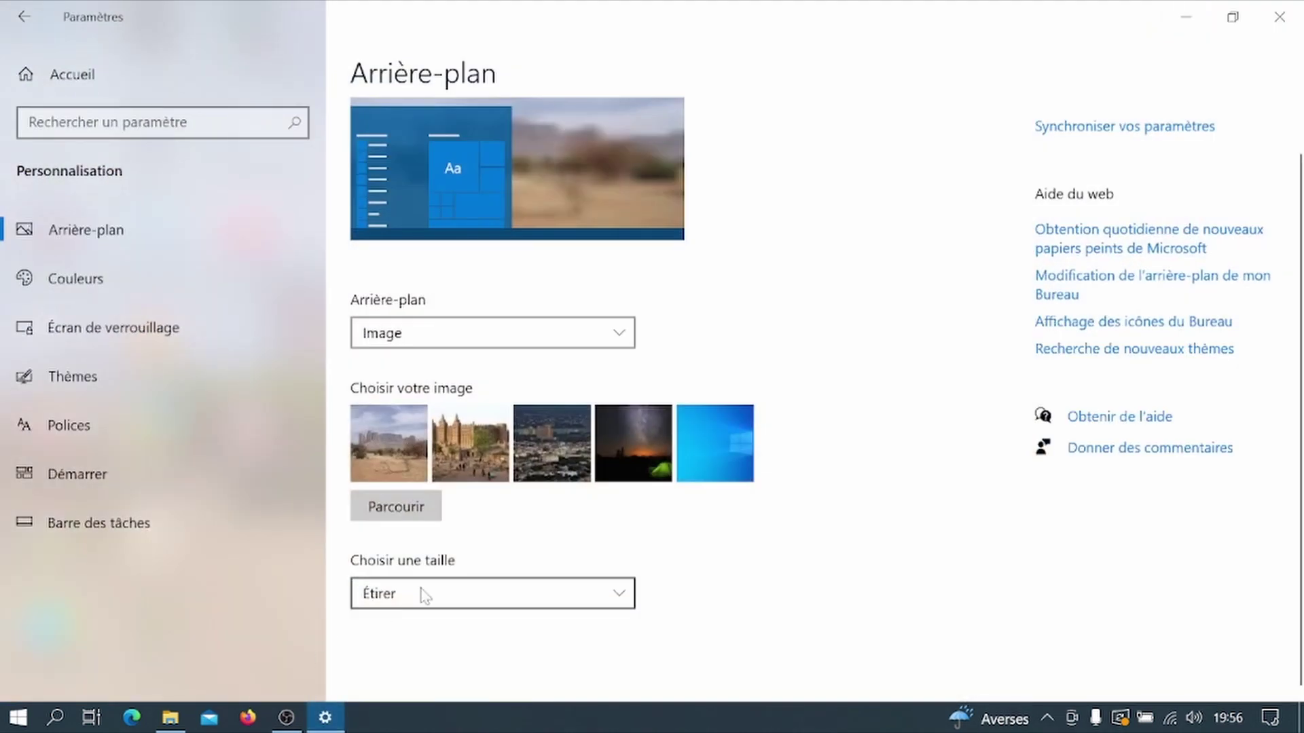
pyautogui.click(428, 593)
pyautogui.click(426, 597)
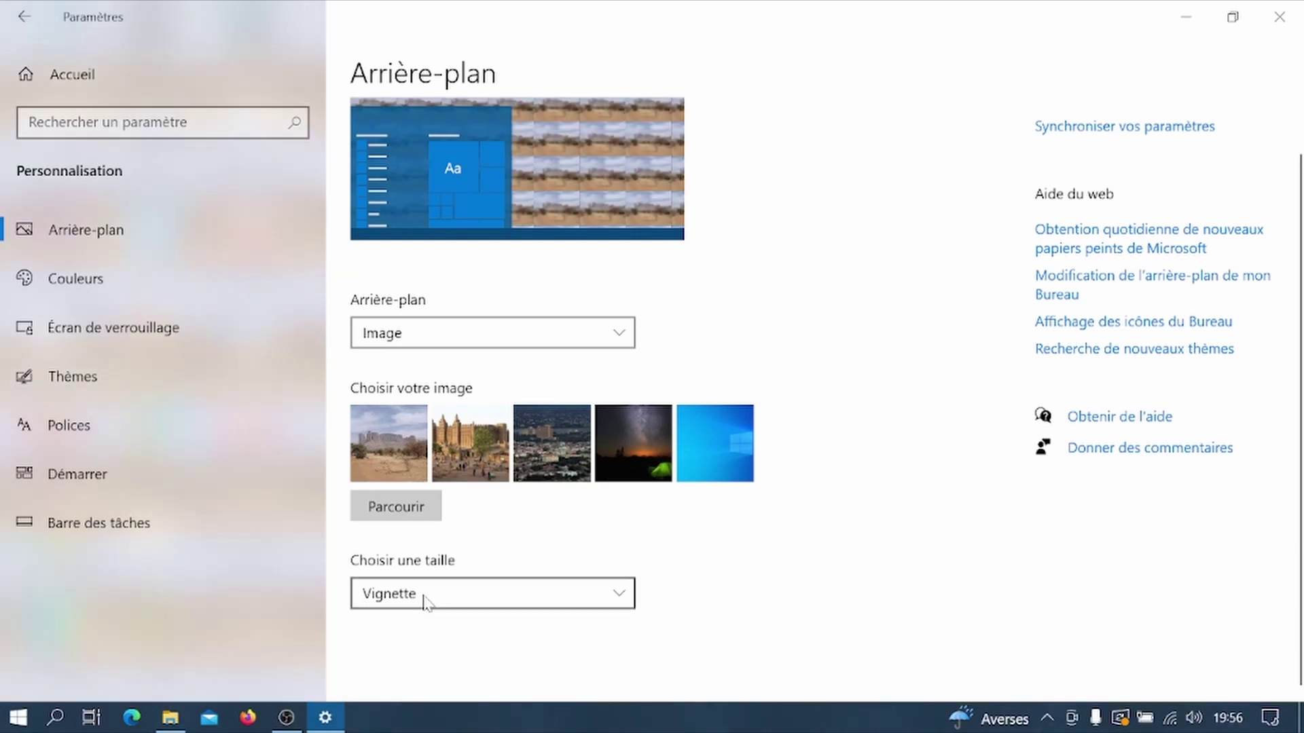
pyautogui.click(1188, 15)
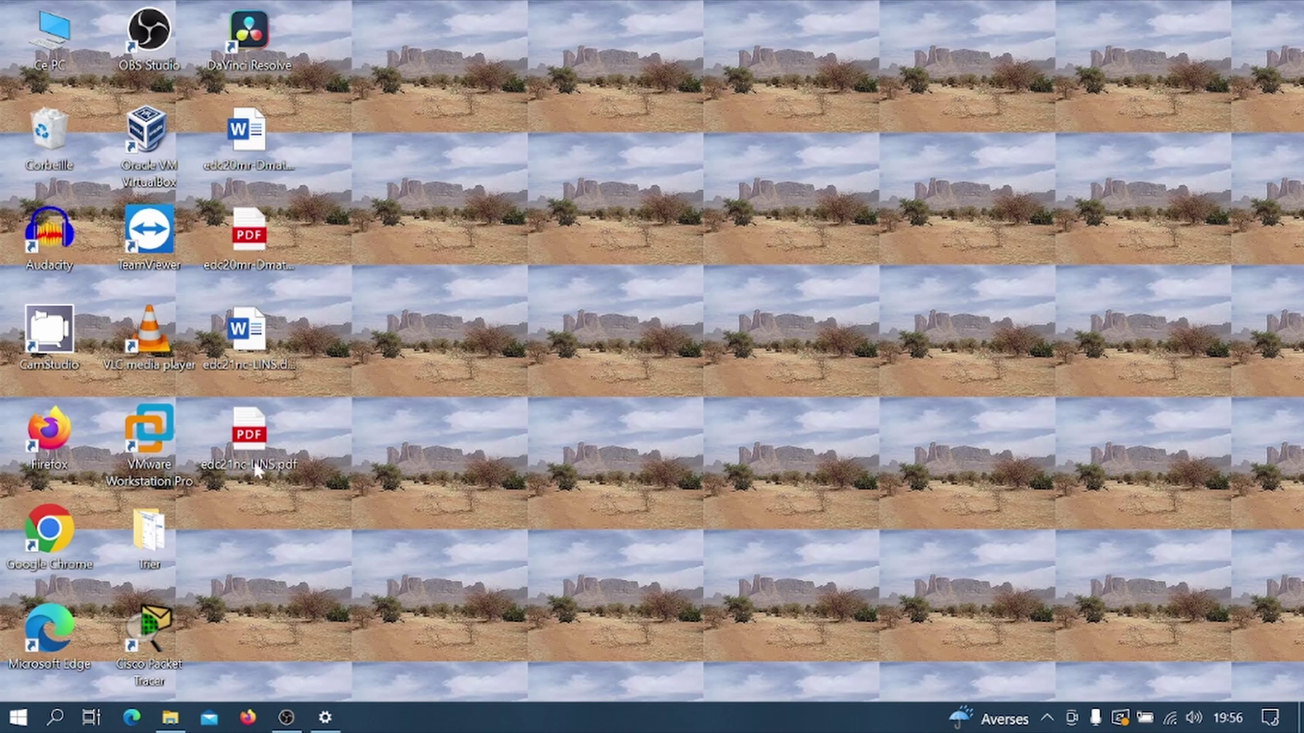
# Step: Change the background picture's size to Centrer and reveal the desktop to see the centred image
pyautogui.click(327, 714)
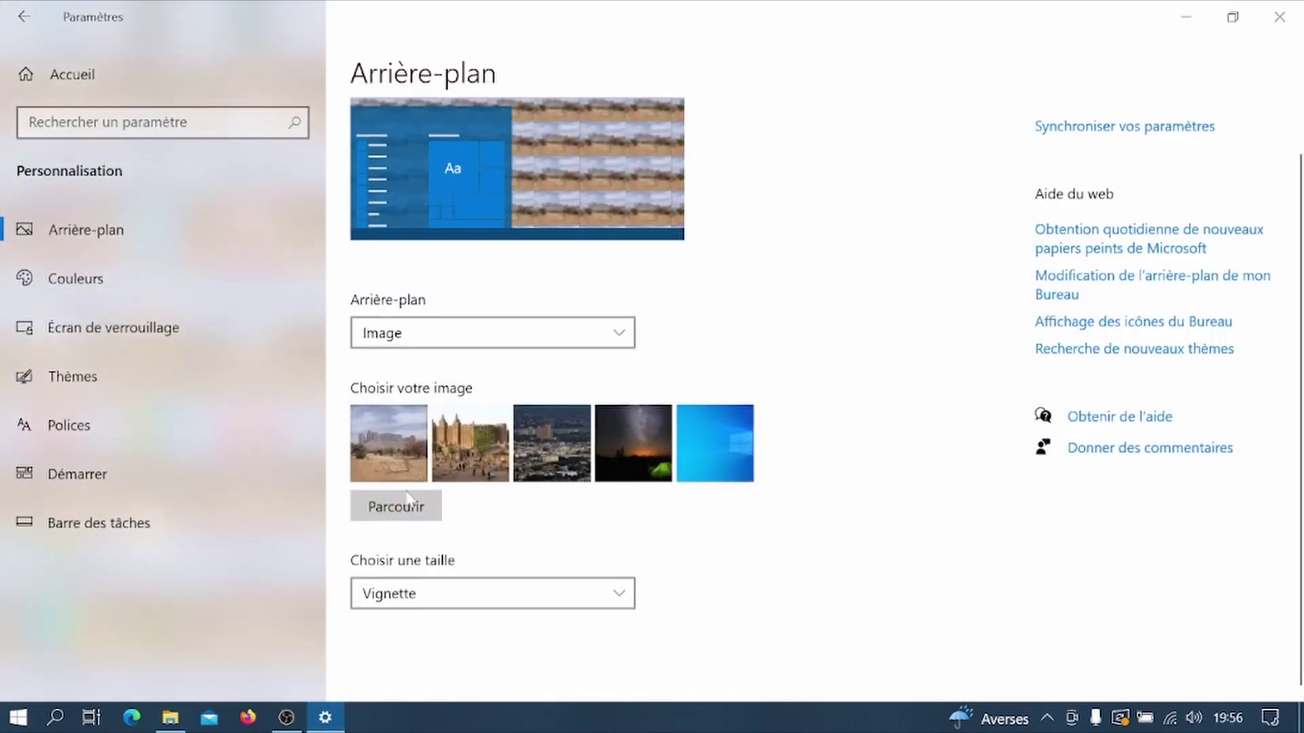
pyautogui.click(428, 599)
pyautogui.click(422, 630)
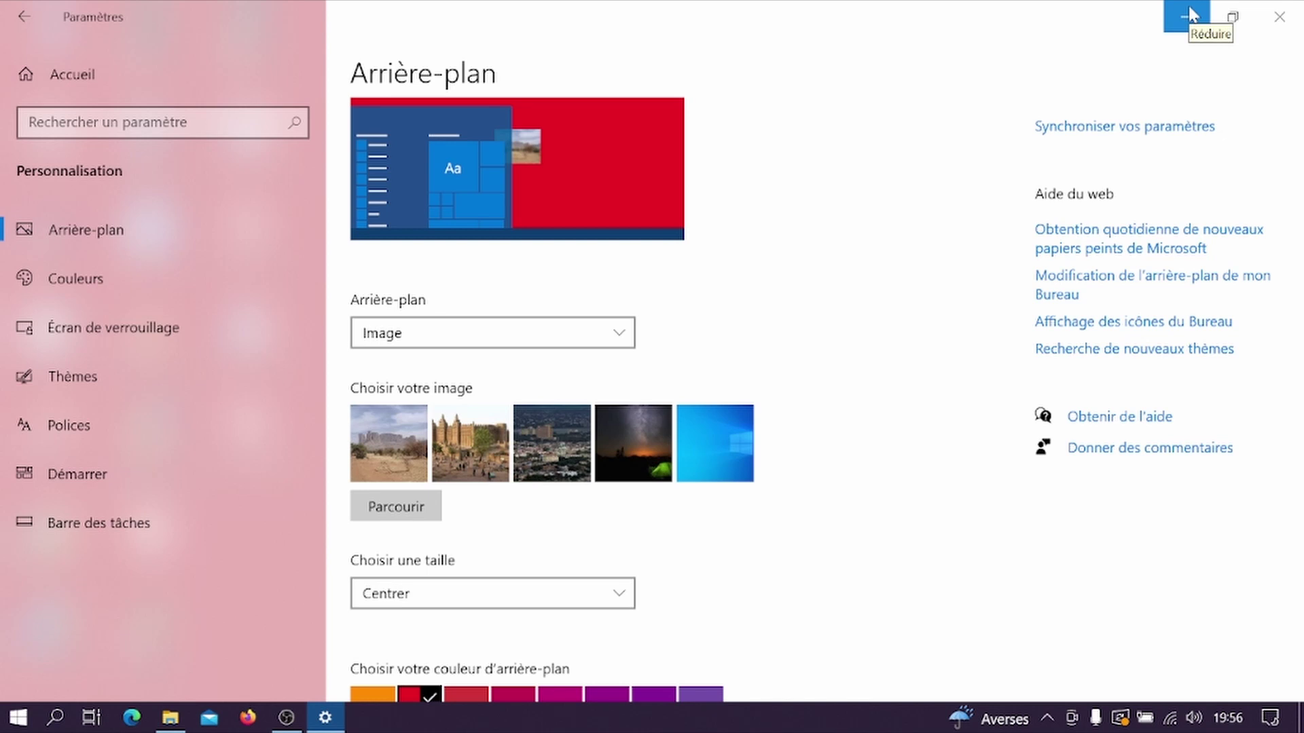
pyautogui.click(1190, 13)
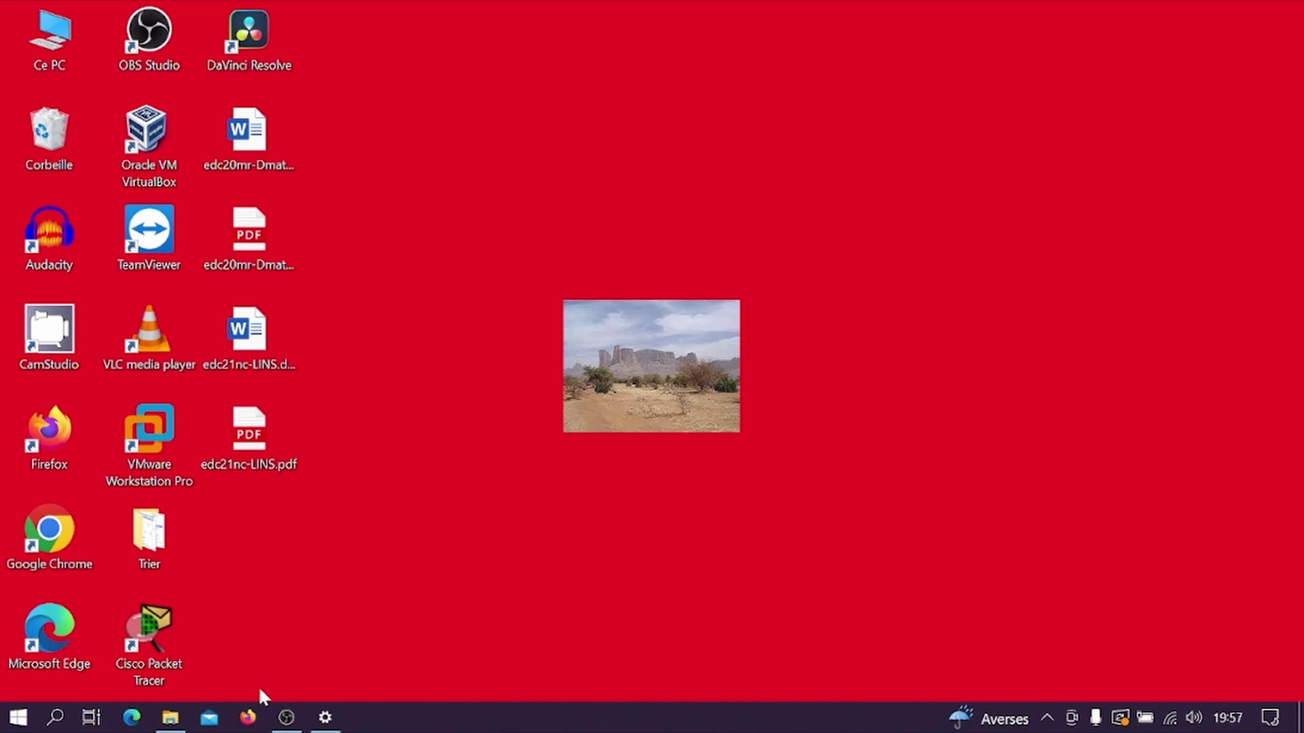
# Step: Return to the background settings and set the picture's size to Étendre
pyautogui.click(325, 718)
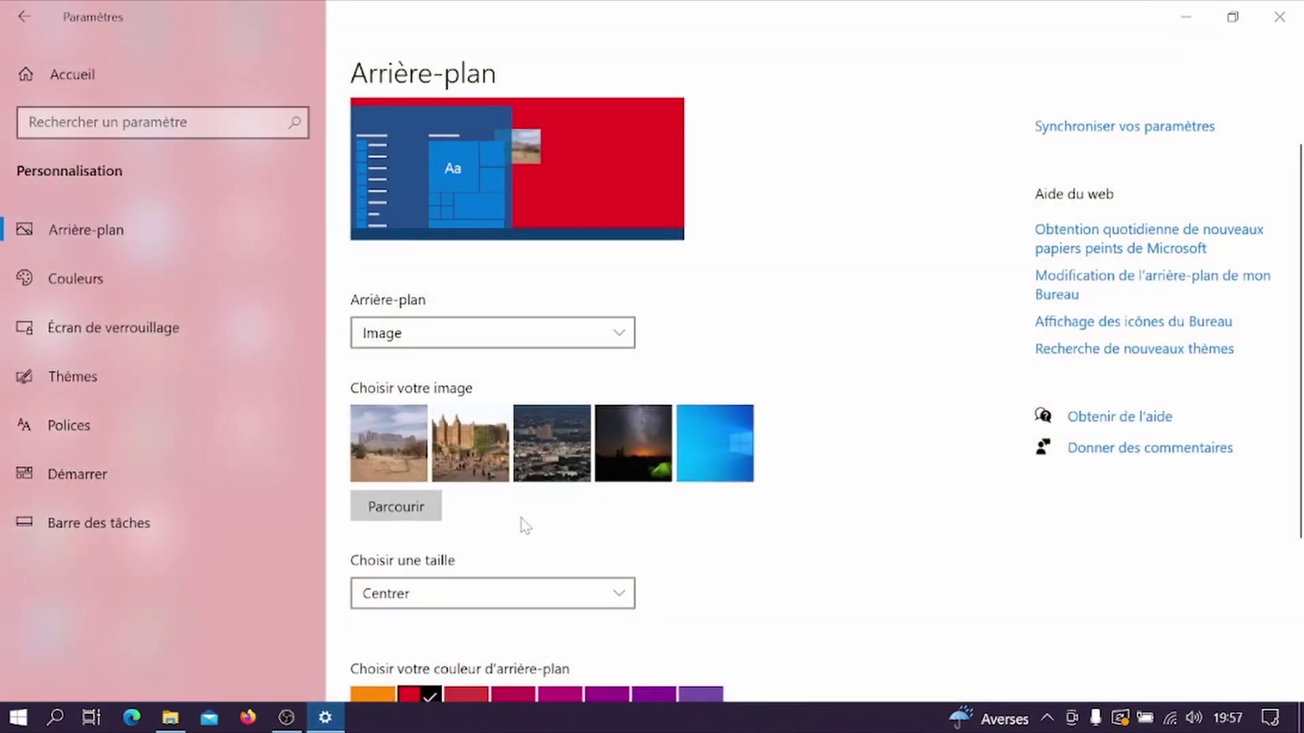
pyautogui.scroll(-2, 520, 521)
pyautogui.click(516, 481)
pyautogui.click(508, 390)
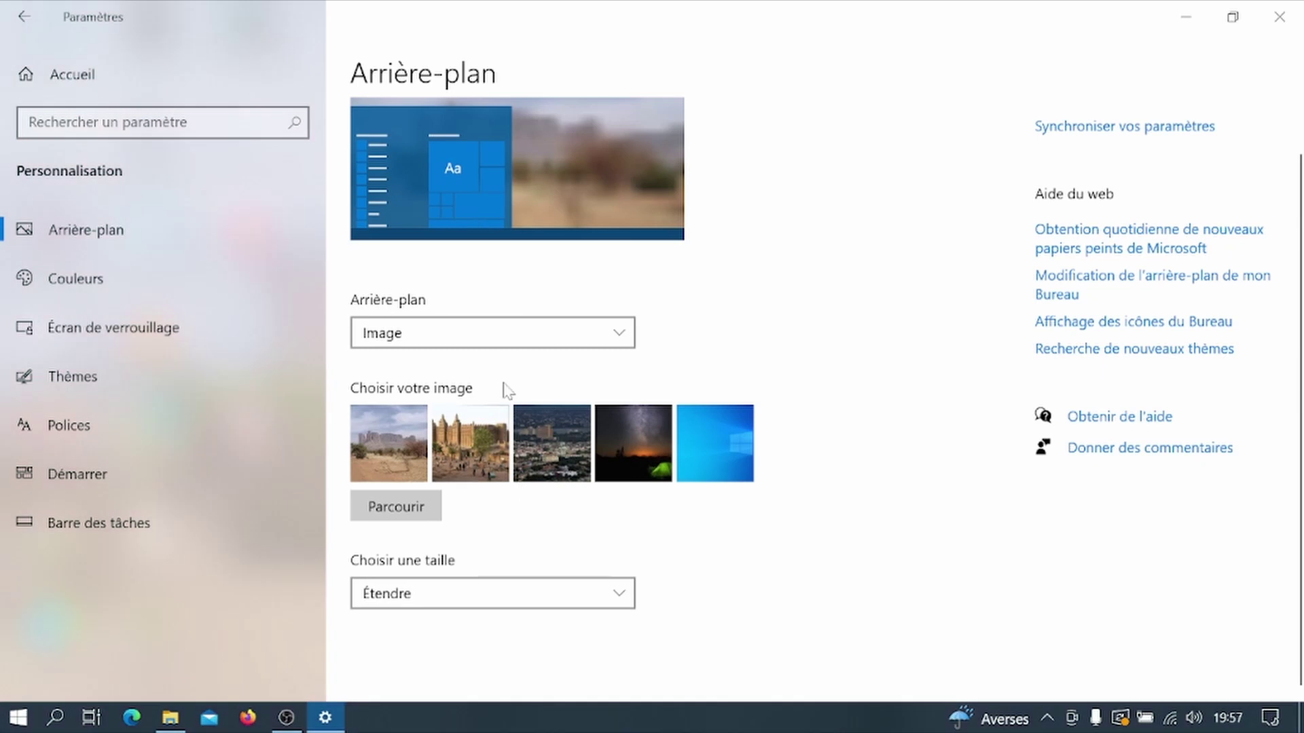
# Step: Select Étendre as the background picture's size and reveal the desktop to examine the image
pyautogui.click(486, 602)
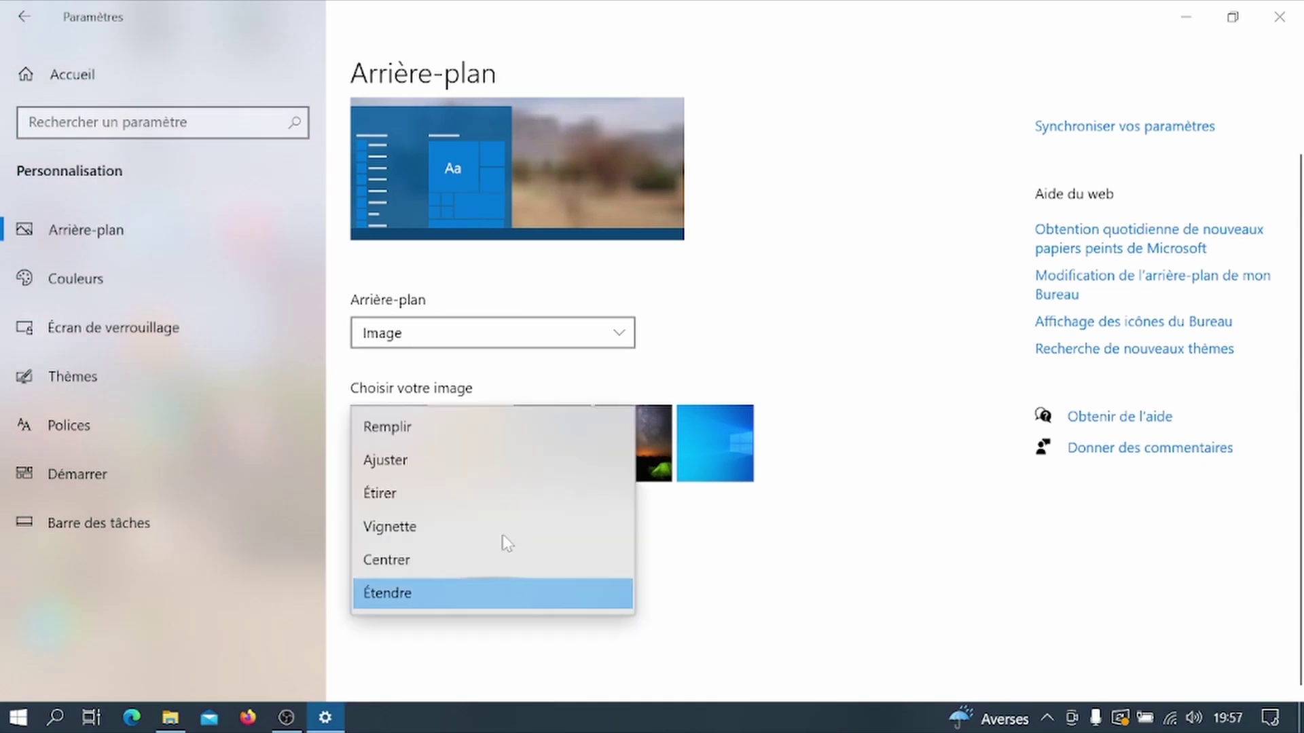
pyautogui.click(467, 600)
pyautogui.click(1186, 16)
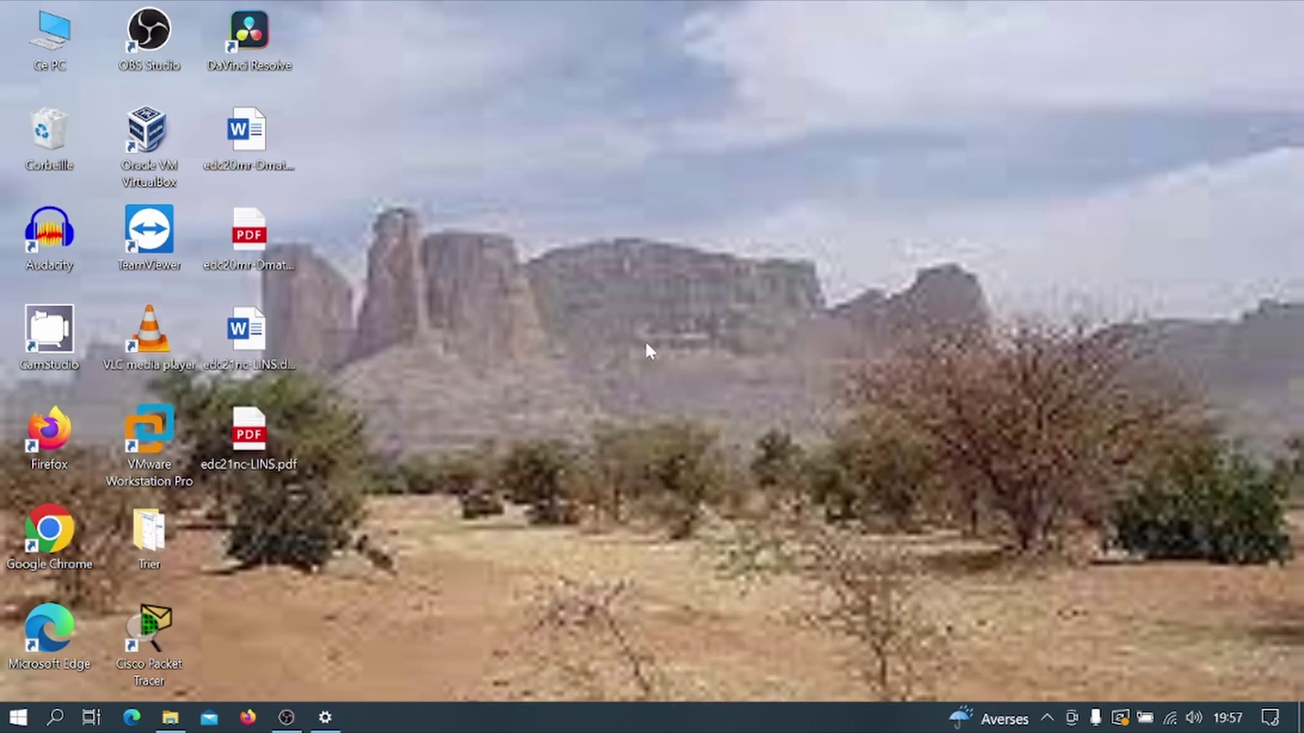
# Step: Return to the background settings and set the picture's size to Remplir
pyautogui.click(325, 718)
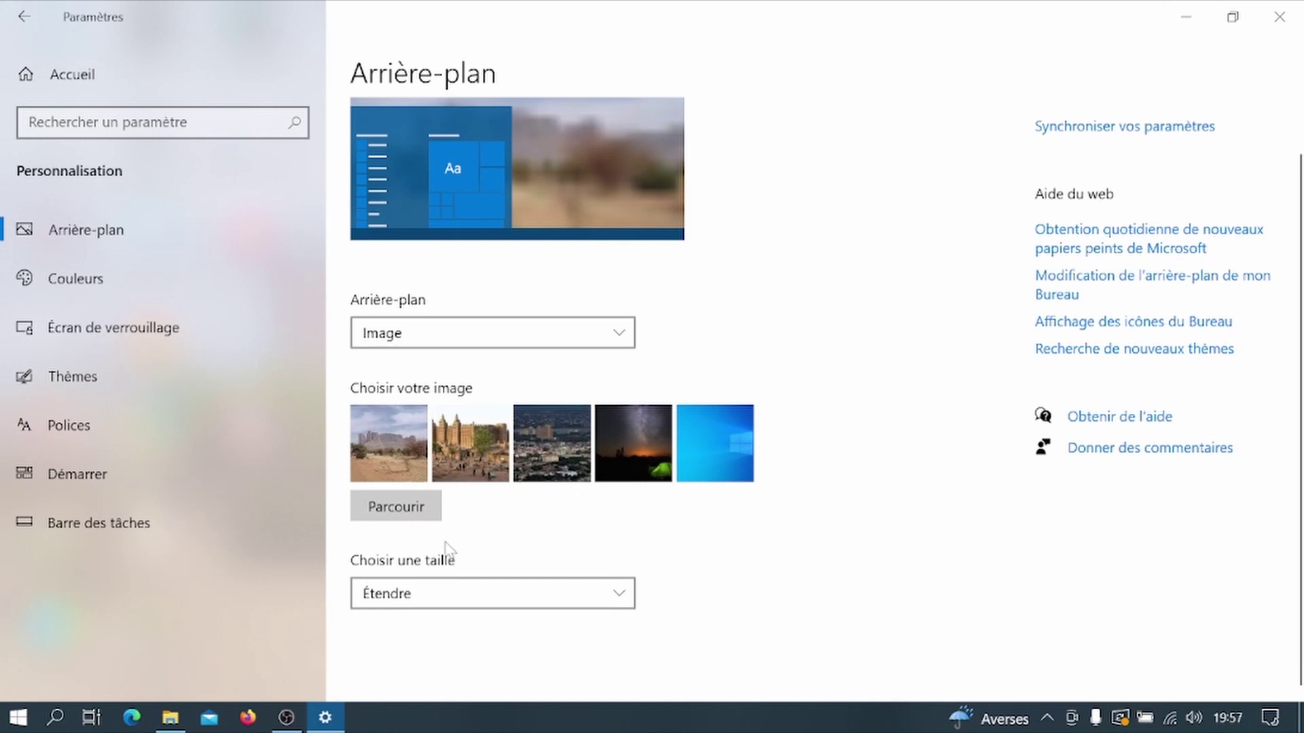
pyautogui.click(454, 597)
pyautogui.click(516, 425)
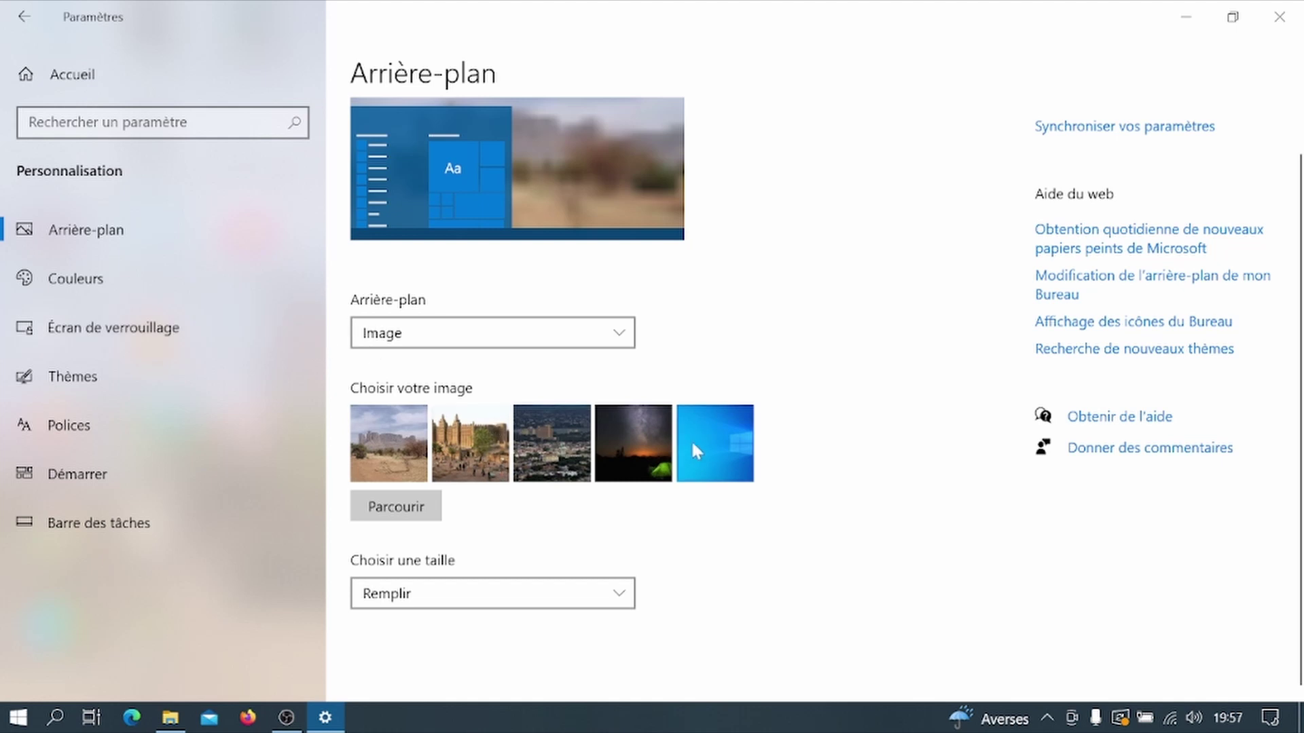
# Step: Choose the earthen mosque picture as the desktop background, view it on the desktop, and return to the background settings
pyautogui.click(499, 444)
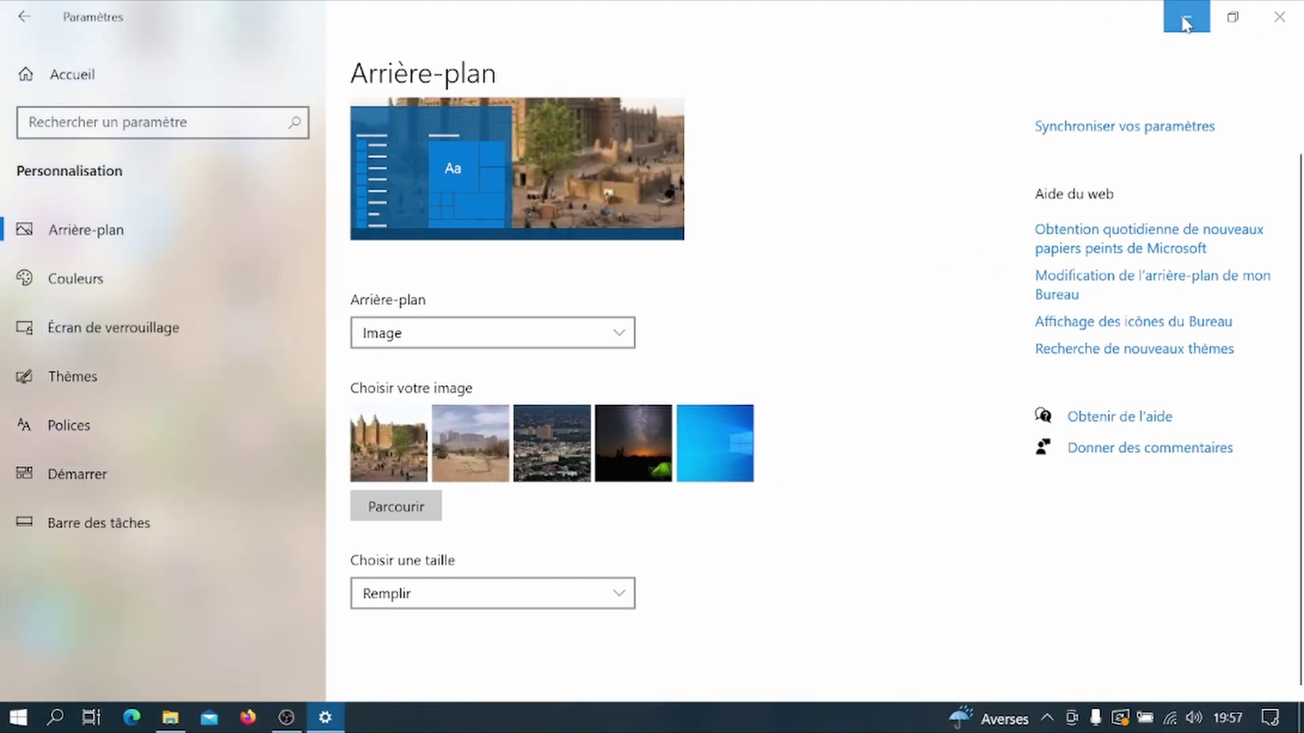
pyautogui.click(1185, 24)
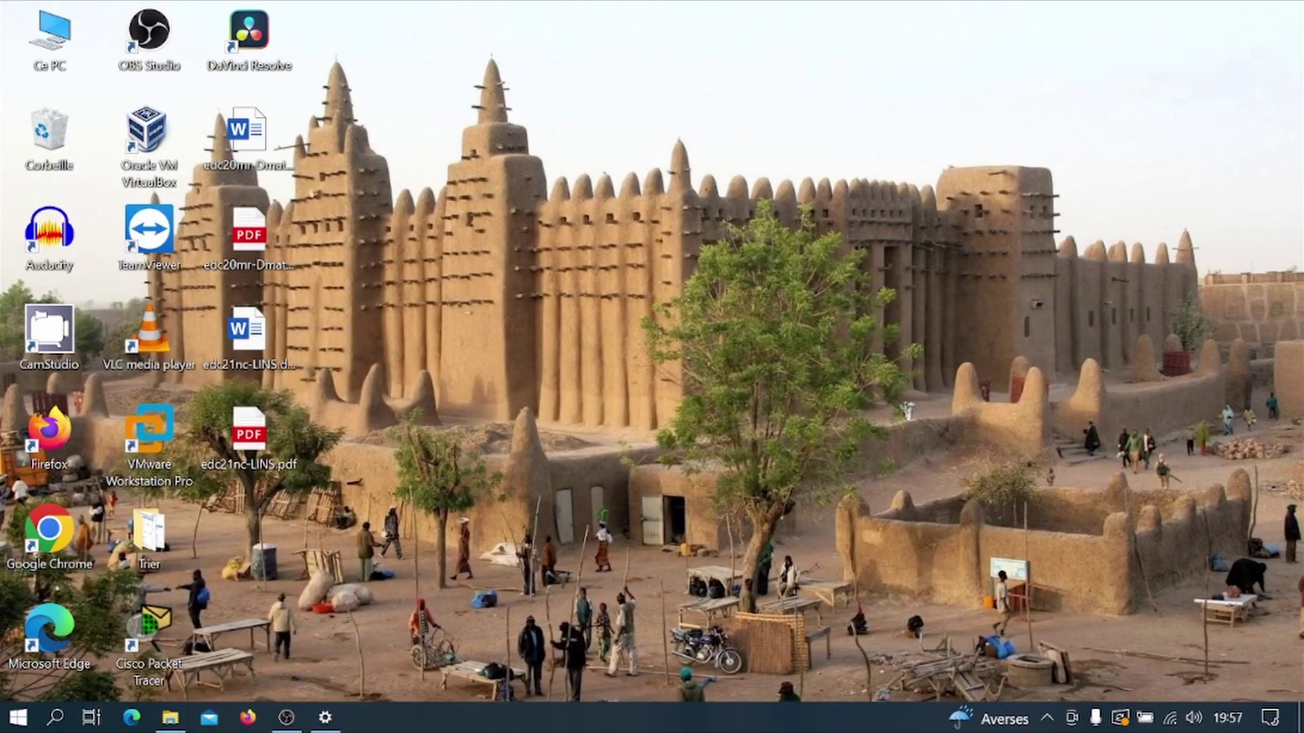
pyautogui.click(325, 717)
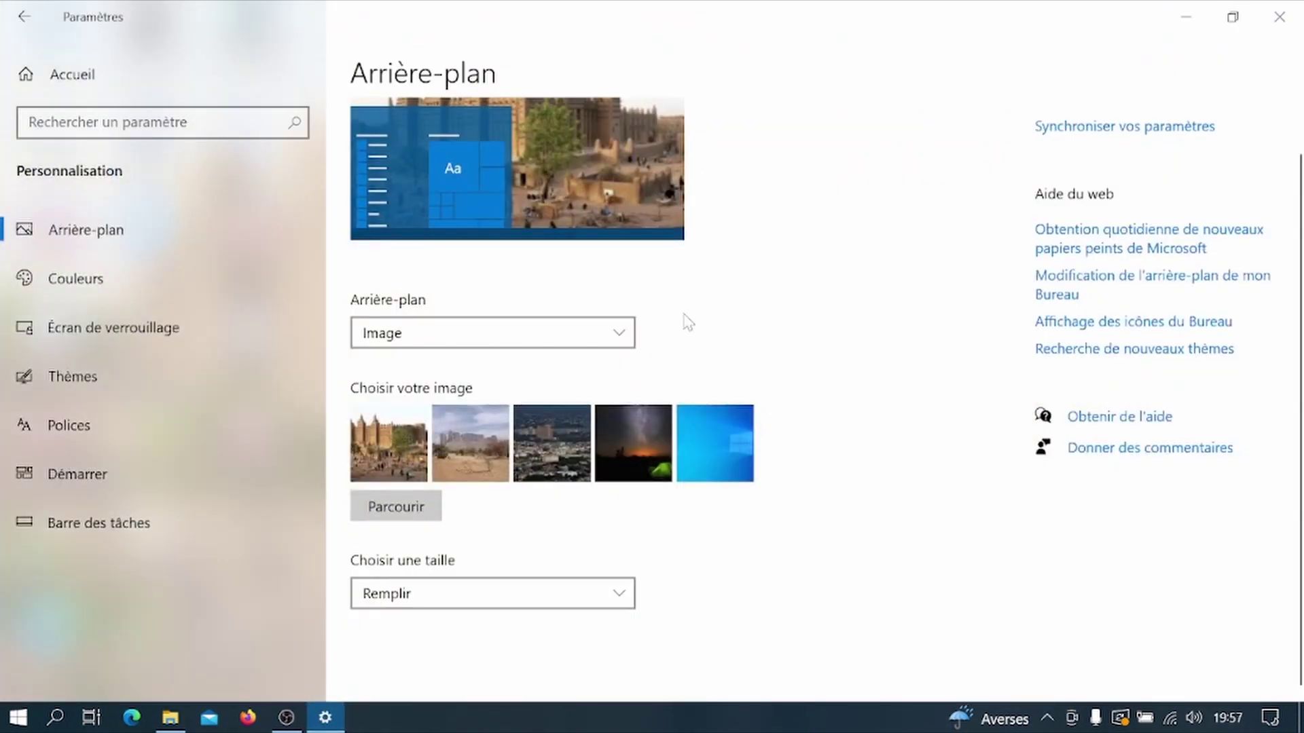